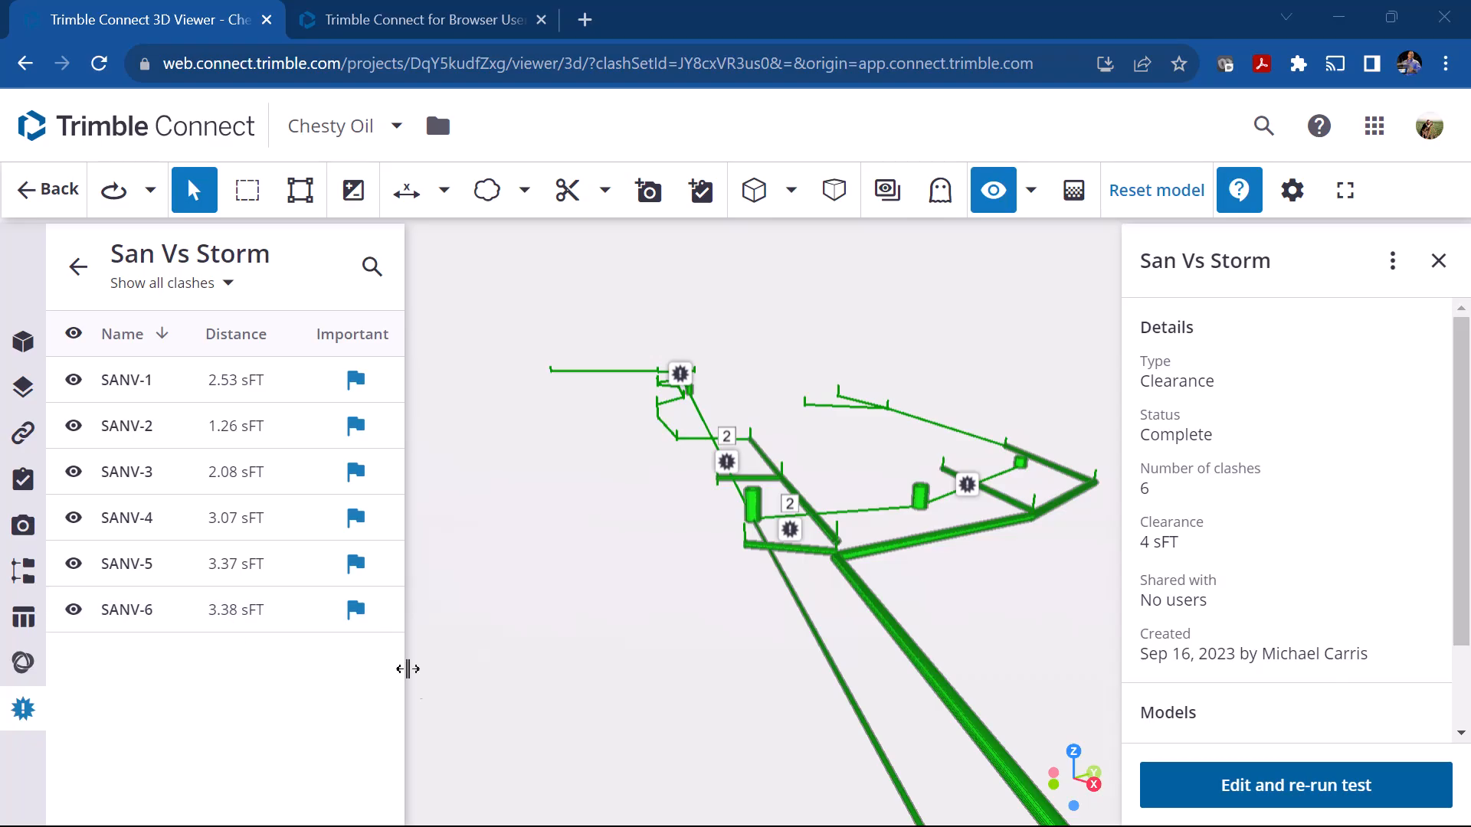
Switch to Civil 3D and start a LandXML export of only the SANITARY pipe network.
mouse_move(310, 804)
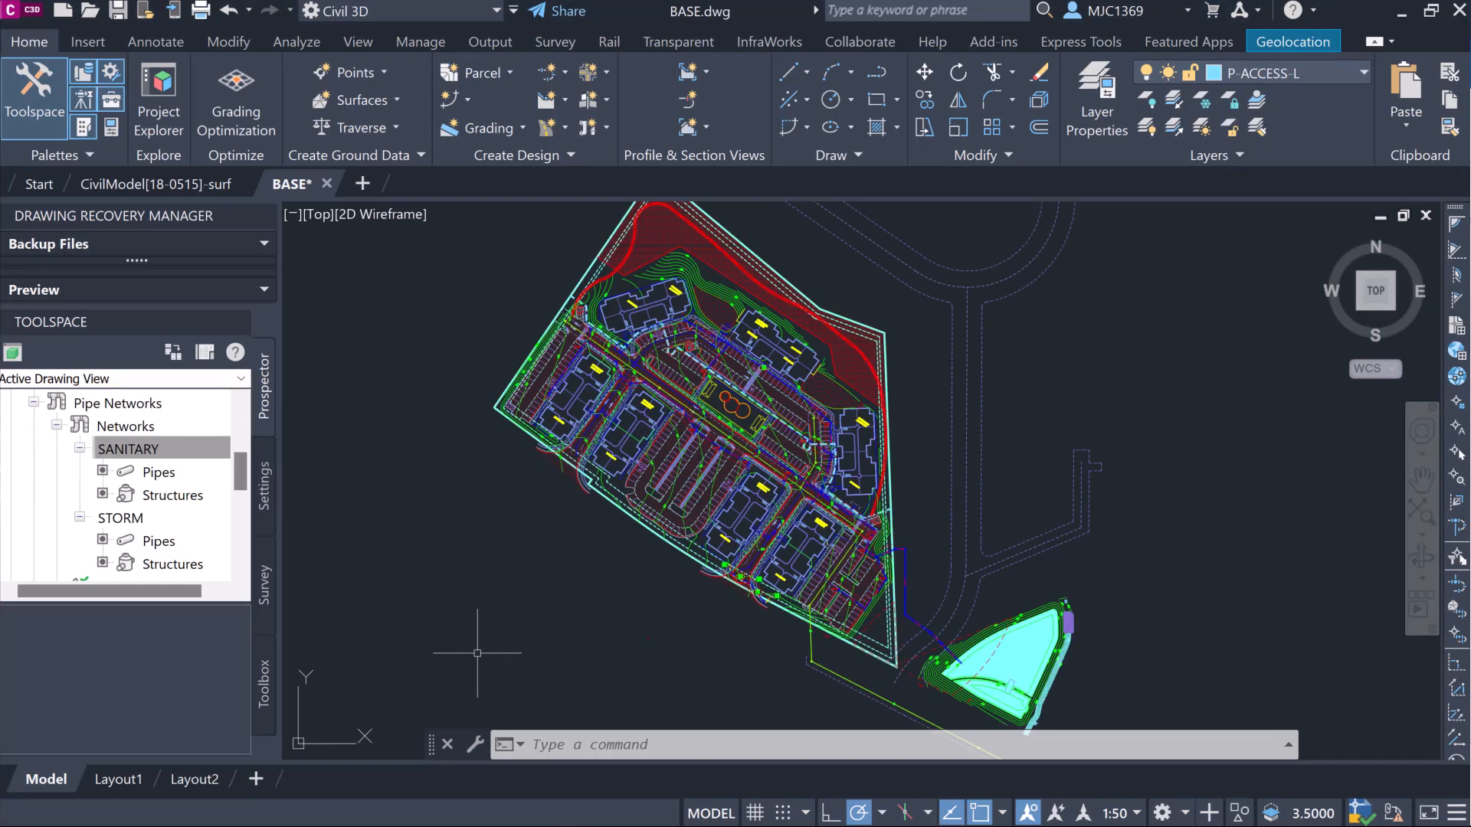
click(141, 452)
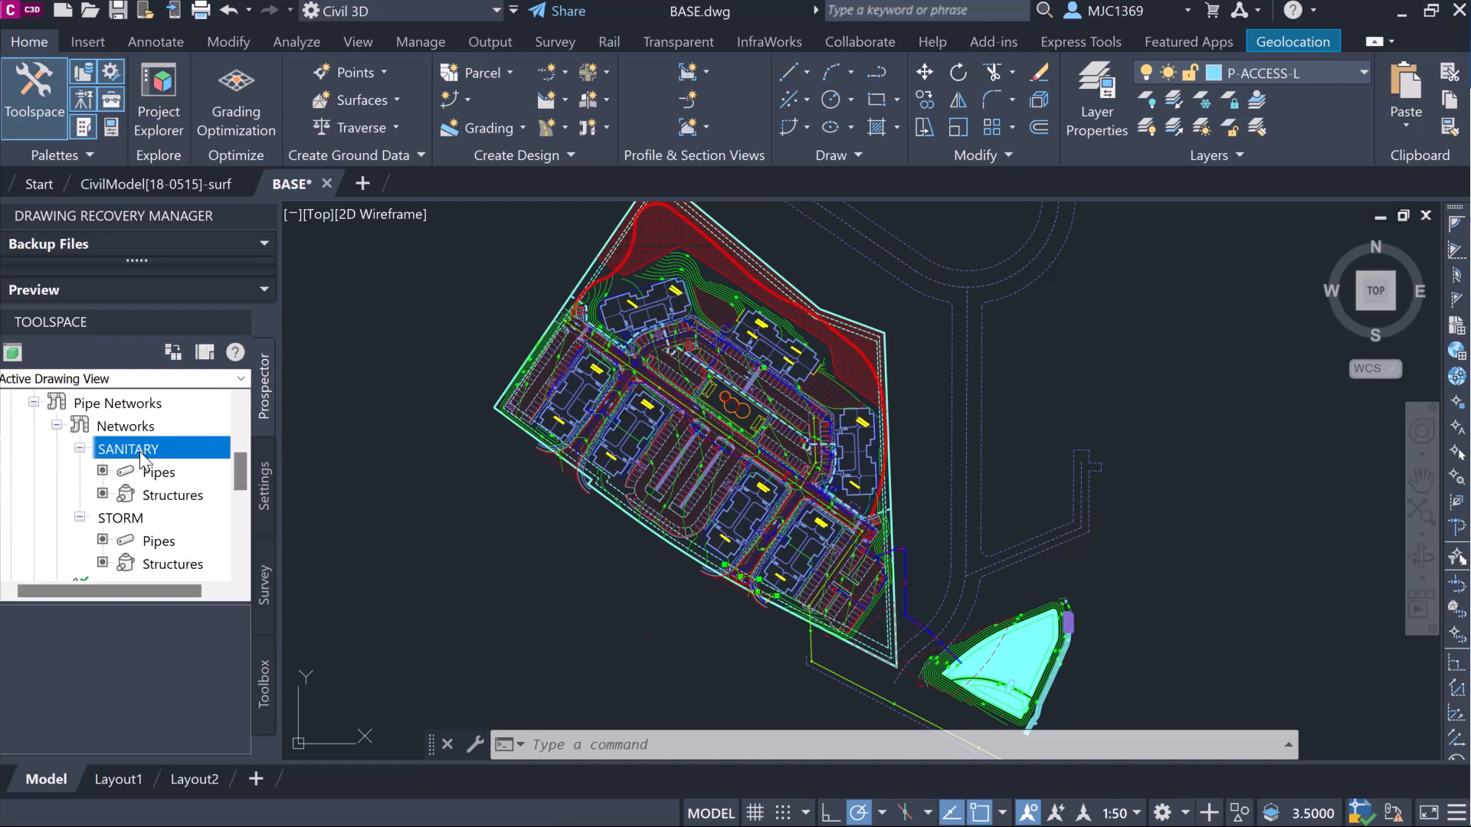
mouse_move(131, 524)
mouse_move(138, 467)
right_click(145, 450)
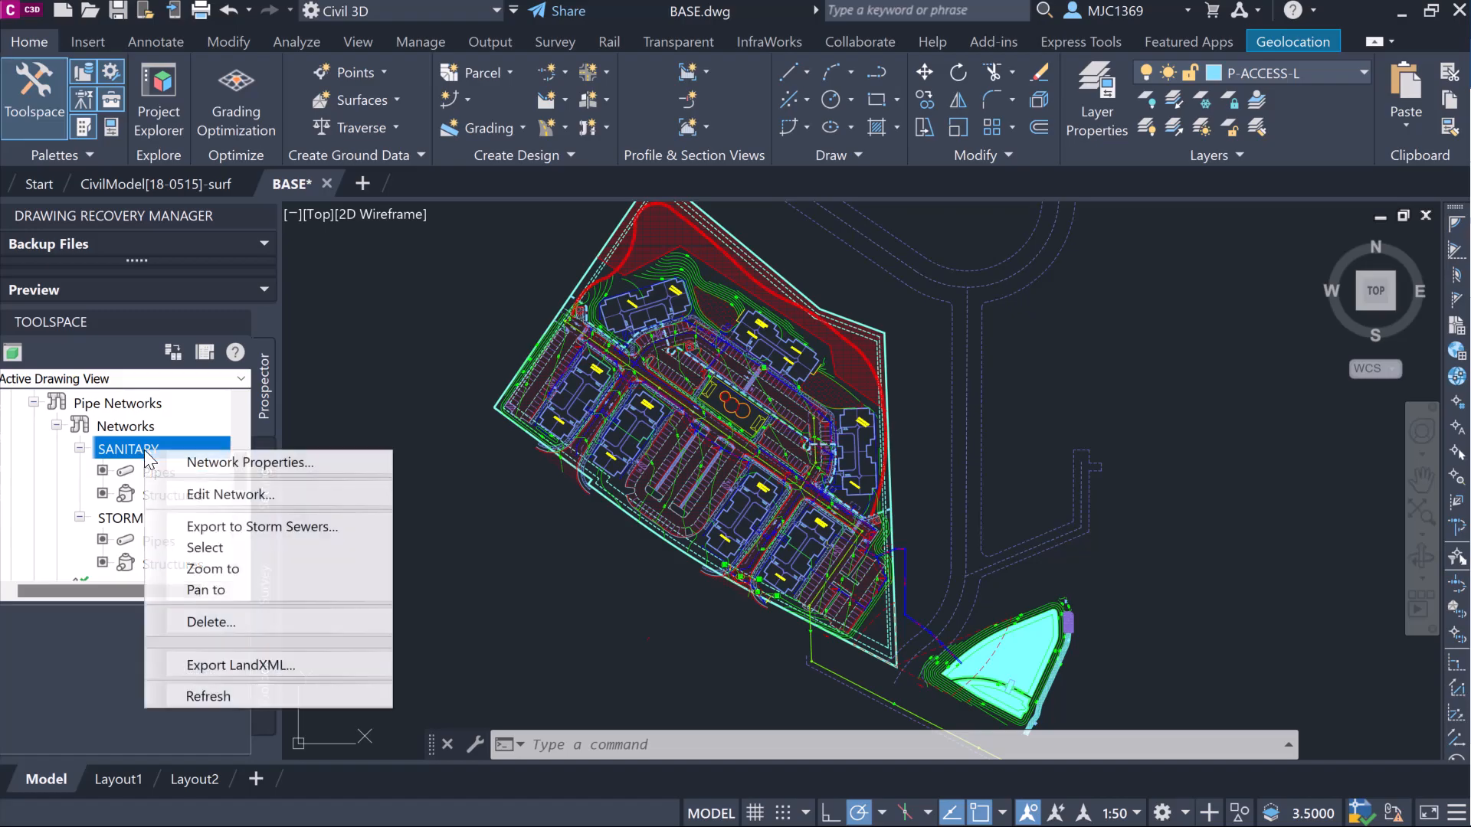
click(264, 666)
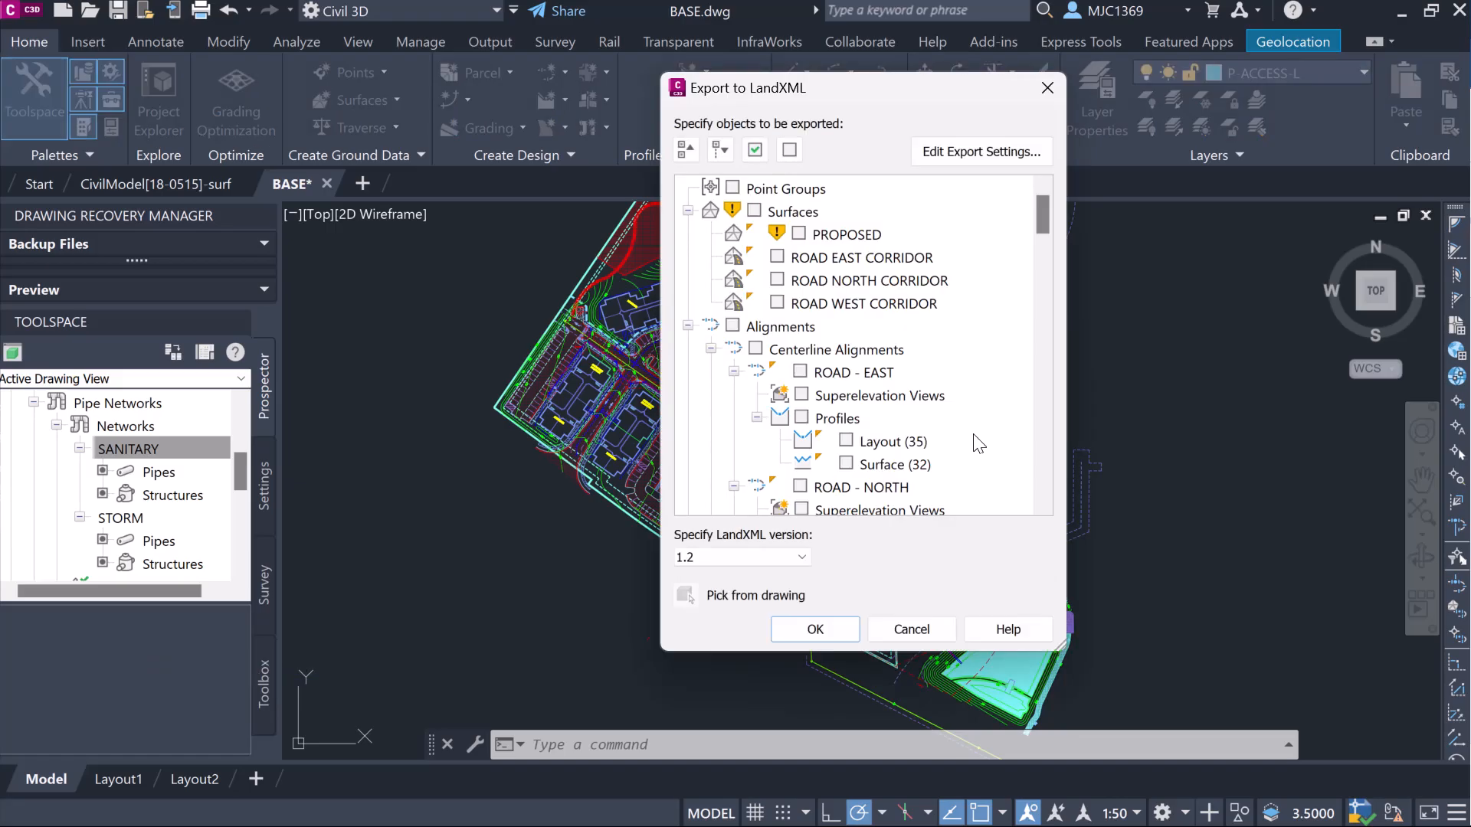
drag(1040, 225, 1023, 504)
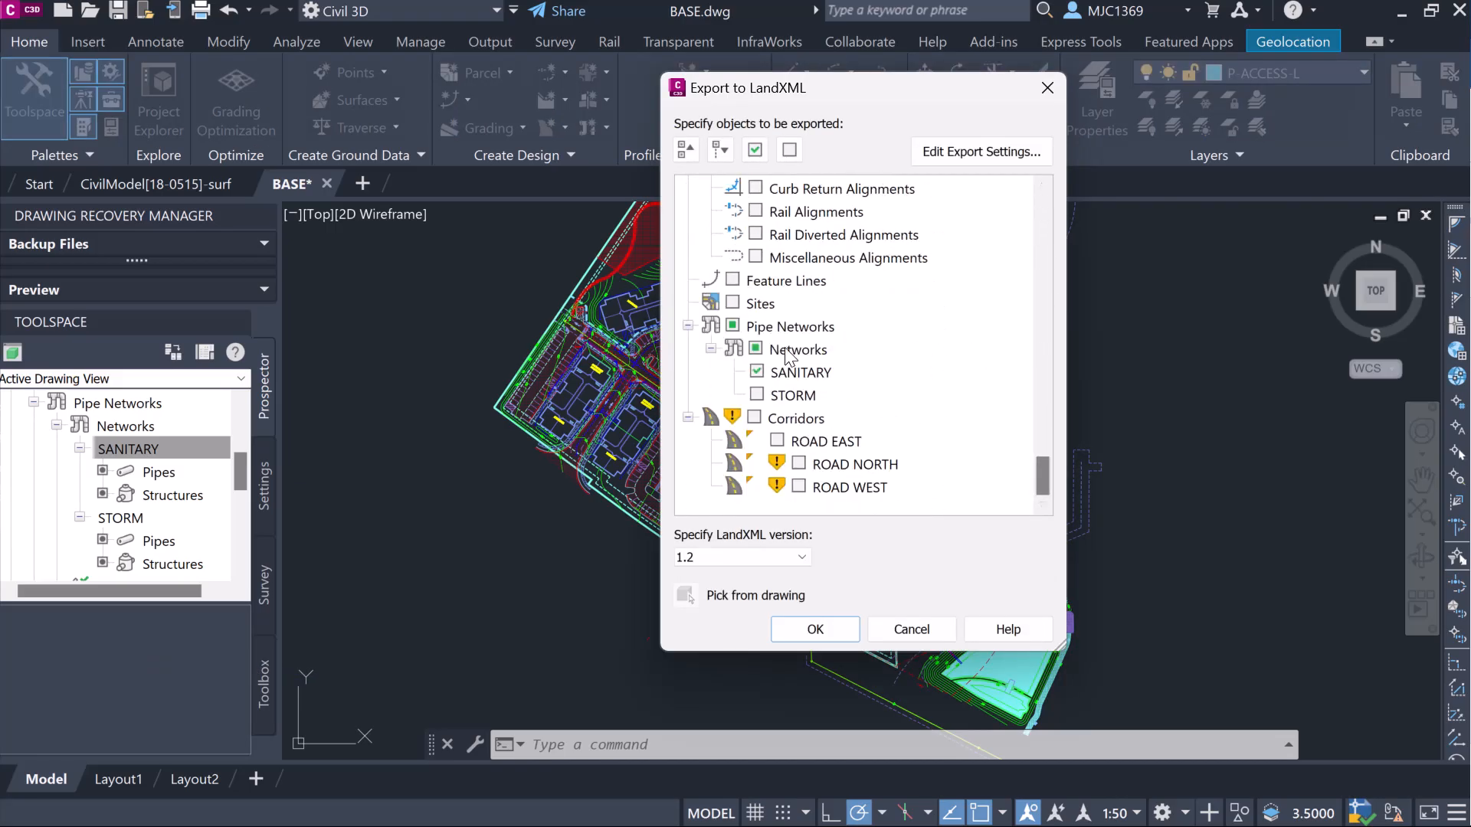
click(804, 628)
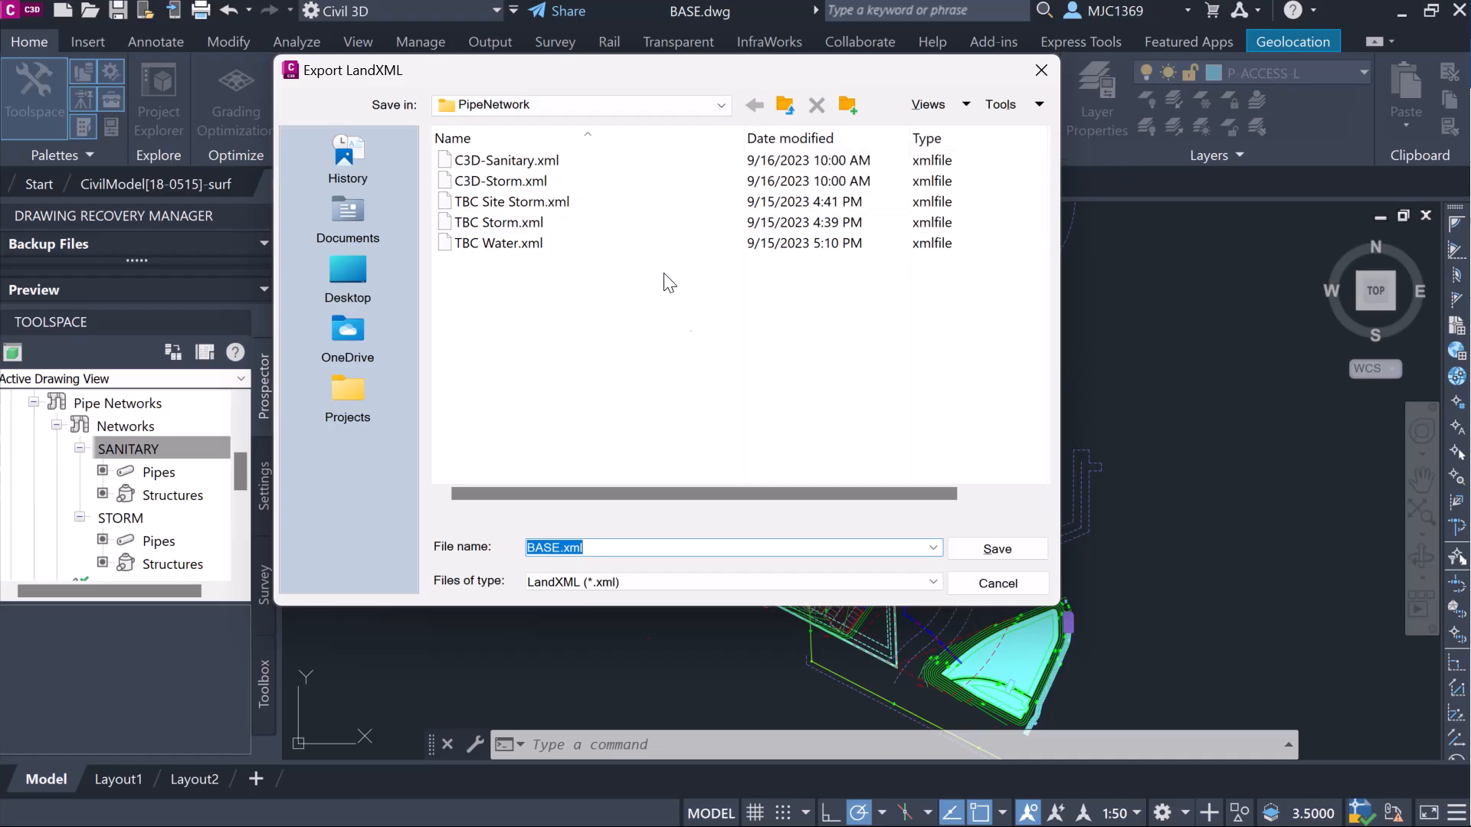
Browse the export save location to the Civil3D Site Design folder on the Chesty (D:) drive.
click(721, 107)
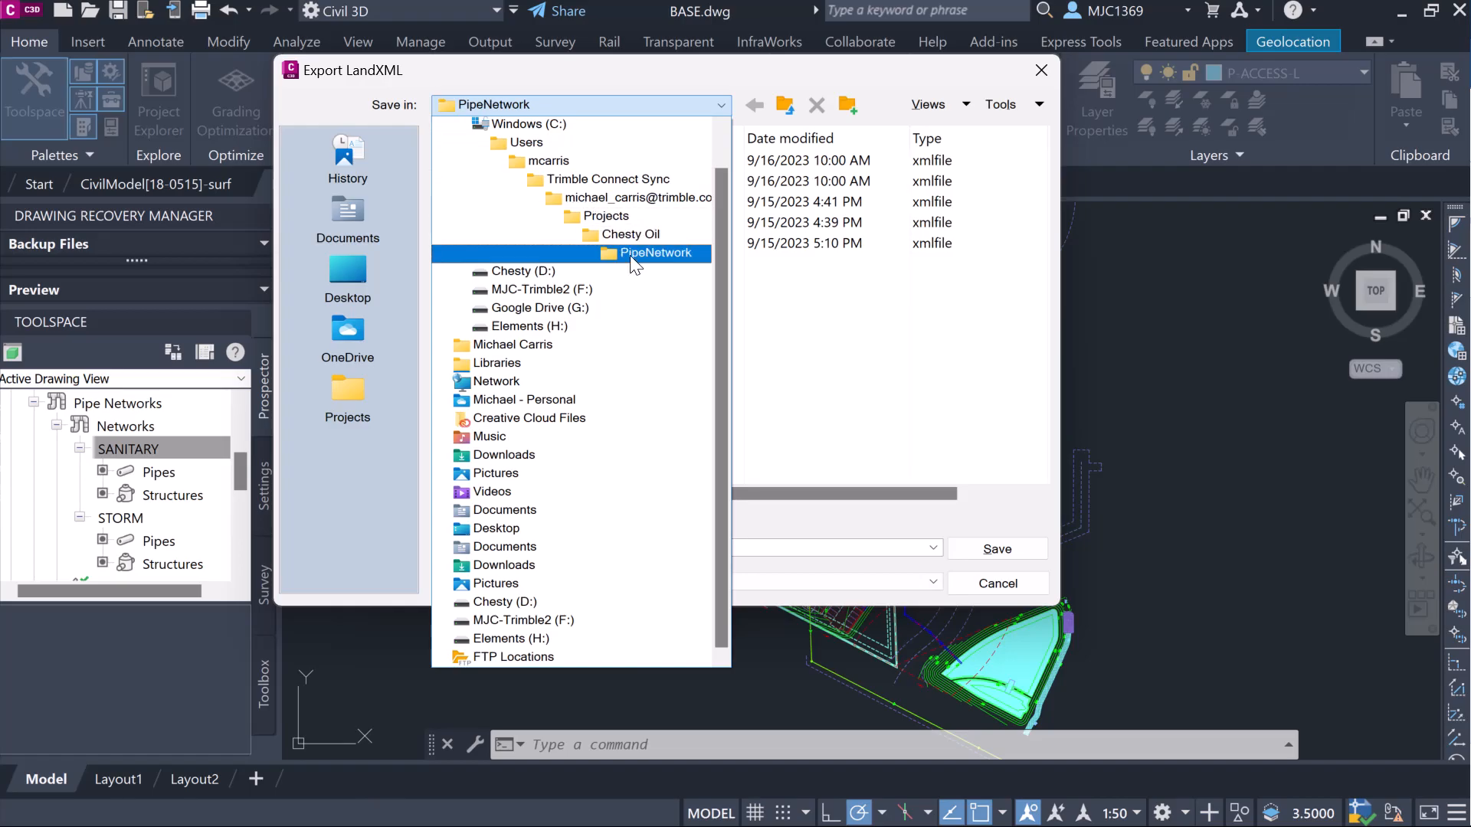
click(601, 275)
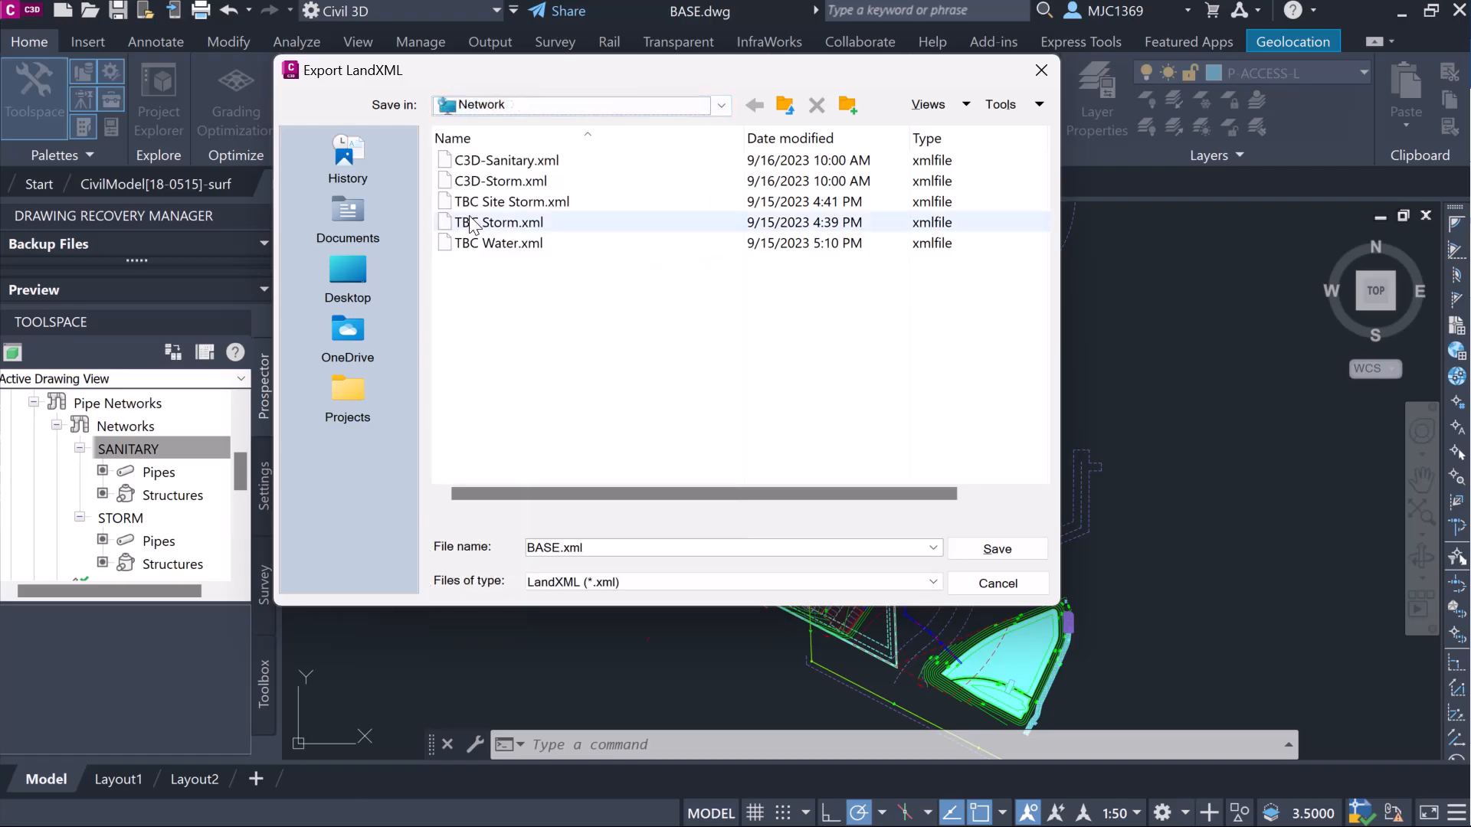
click(785, 106)
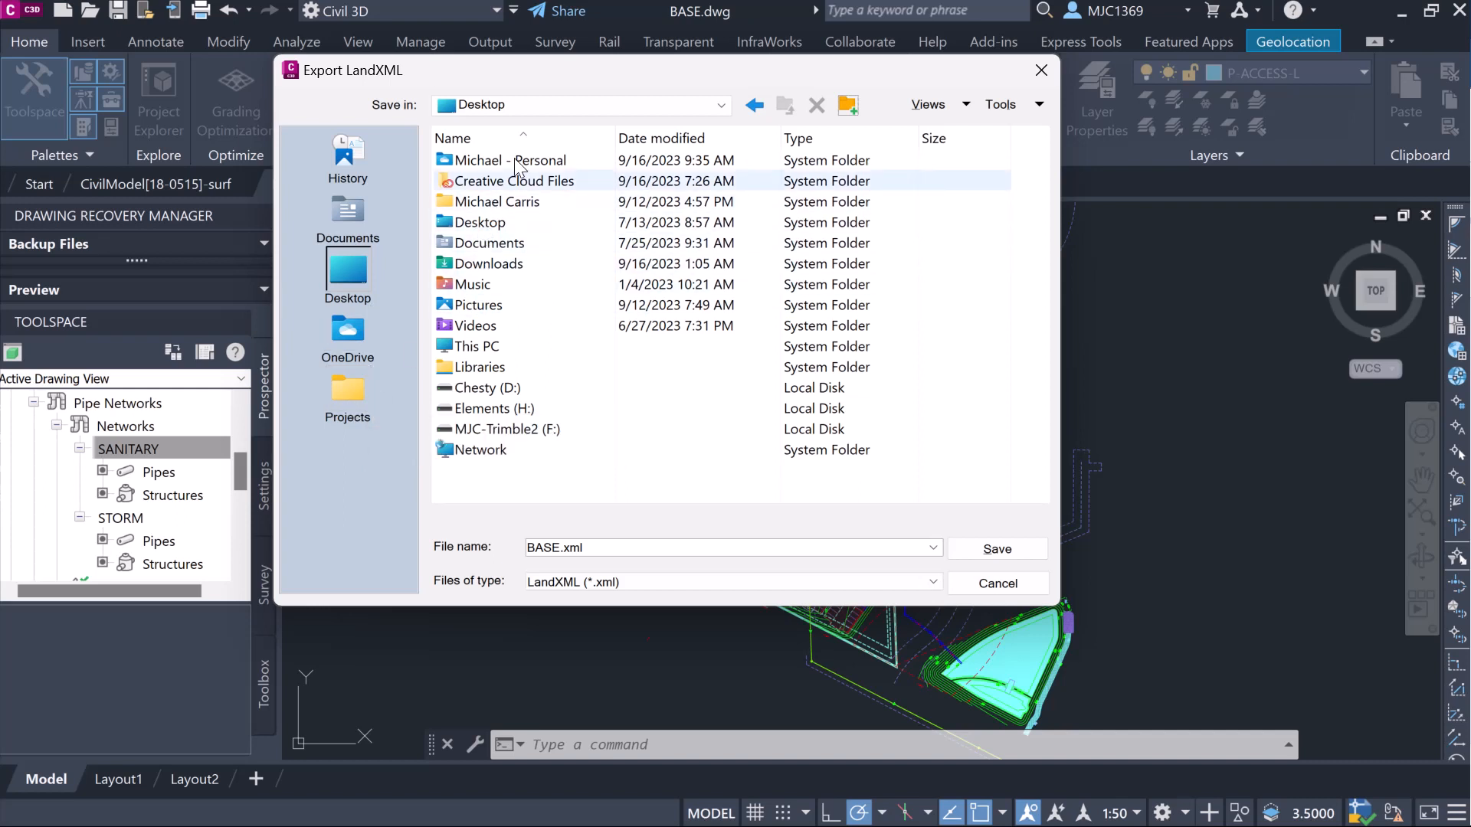
click(696, 110)
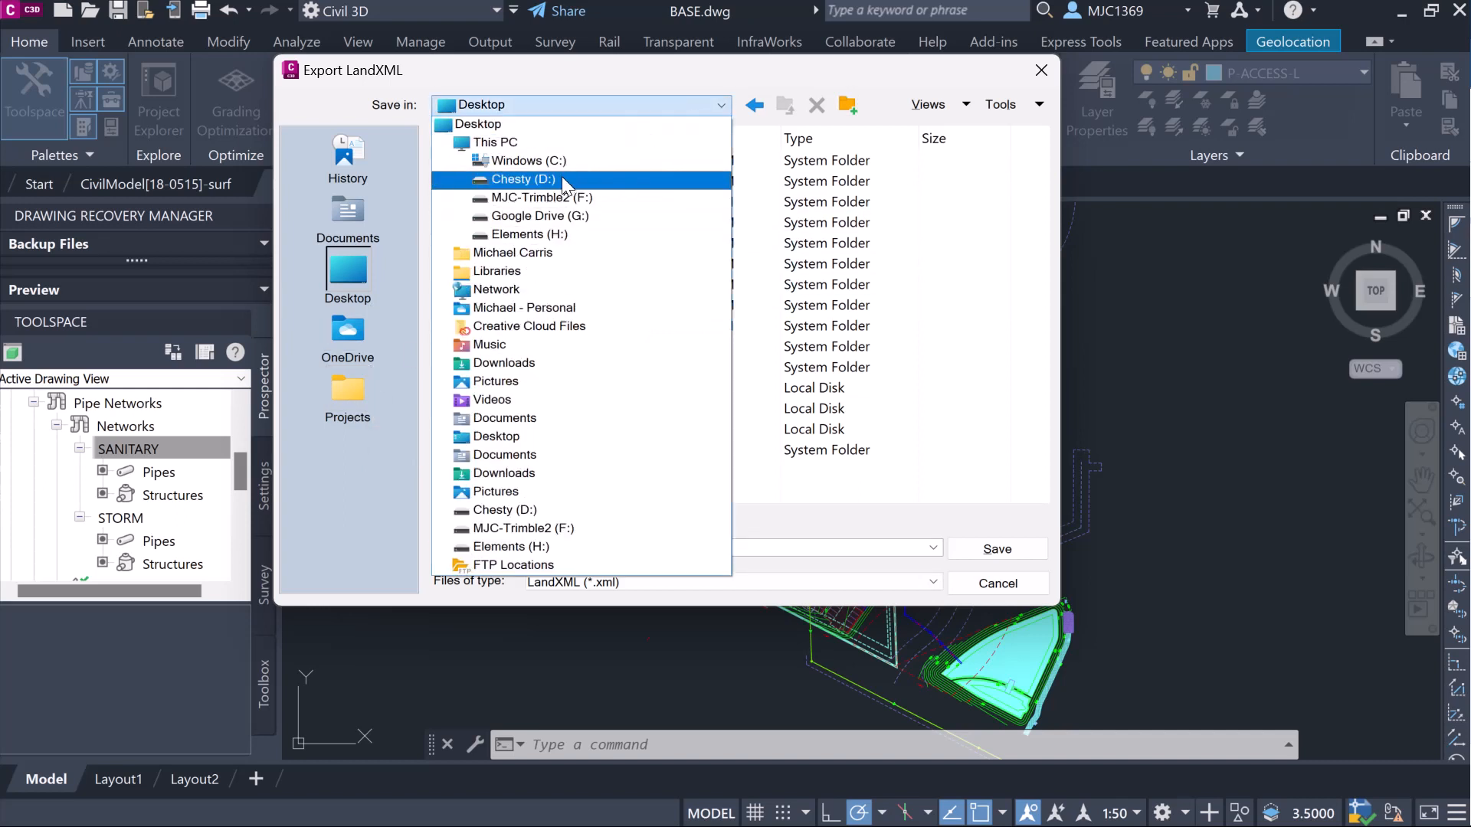
click(562, 179)
click(481, 252)
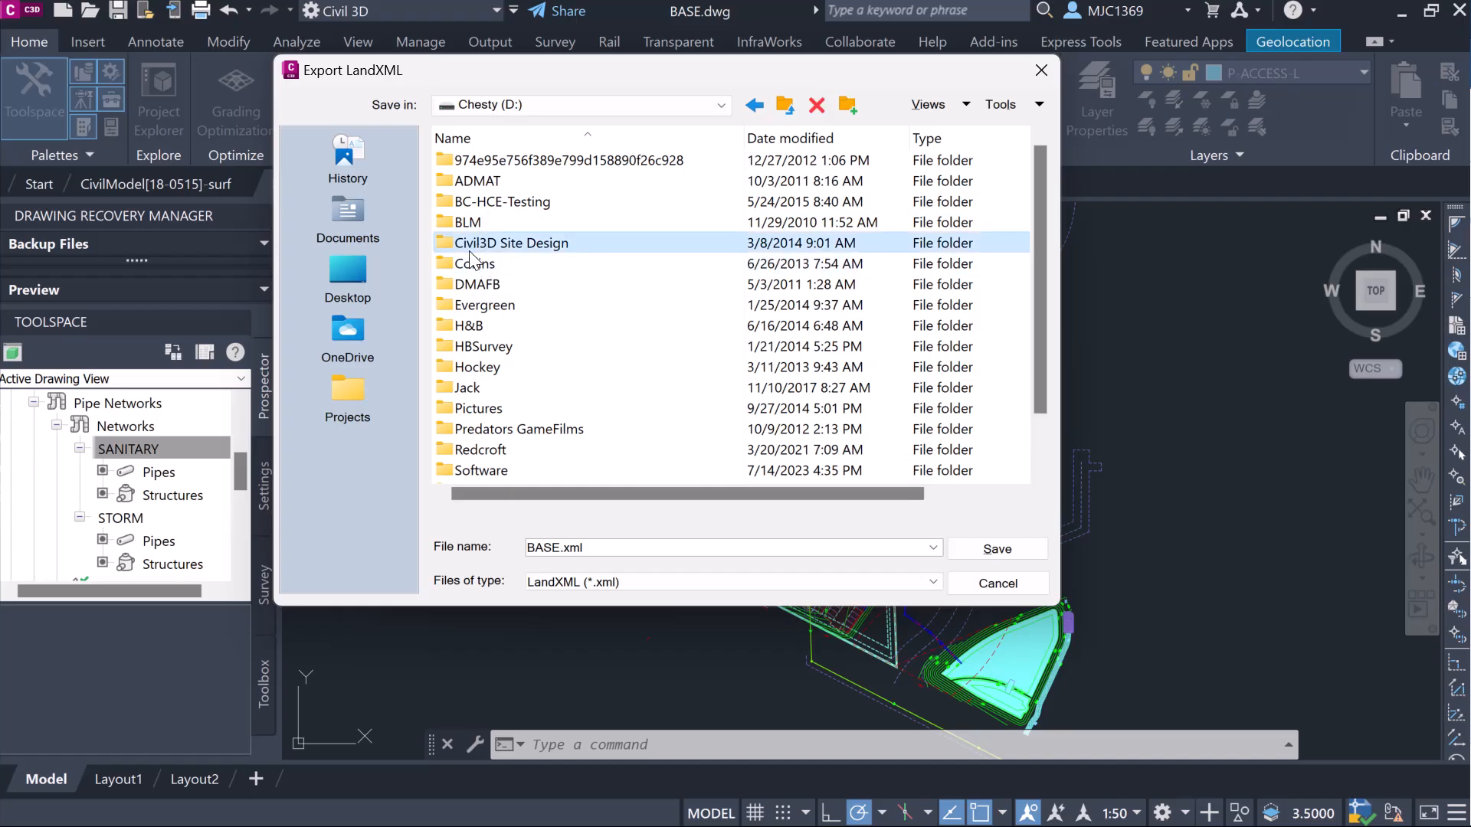
double_click(463, 243)
Add the Civil3D Site Design folder to the save dialog's Places list and remove it again.
right_click(370, 524)
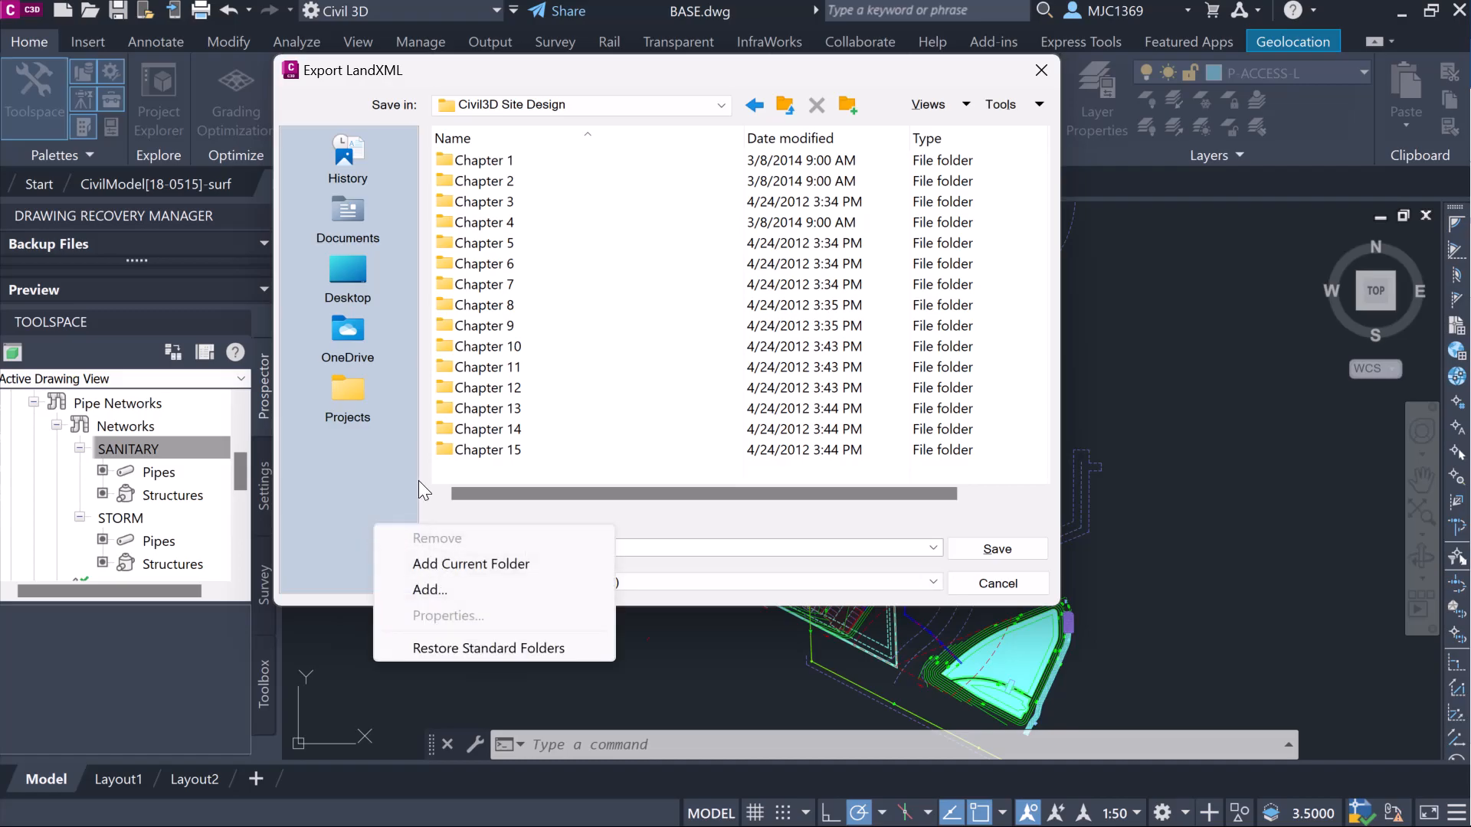
click(444, 565)
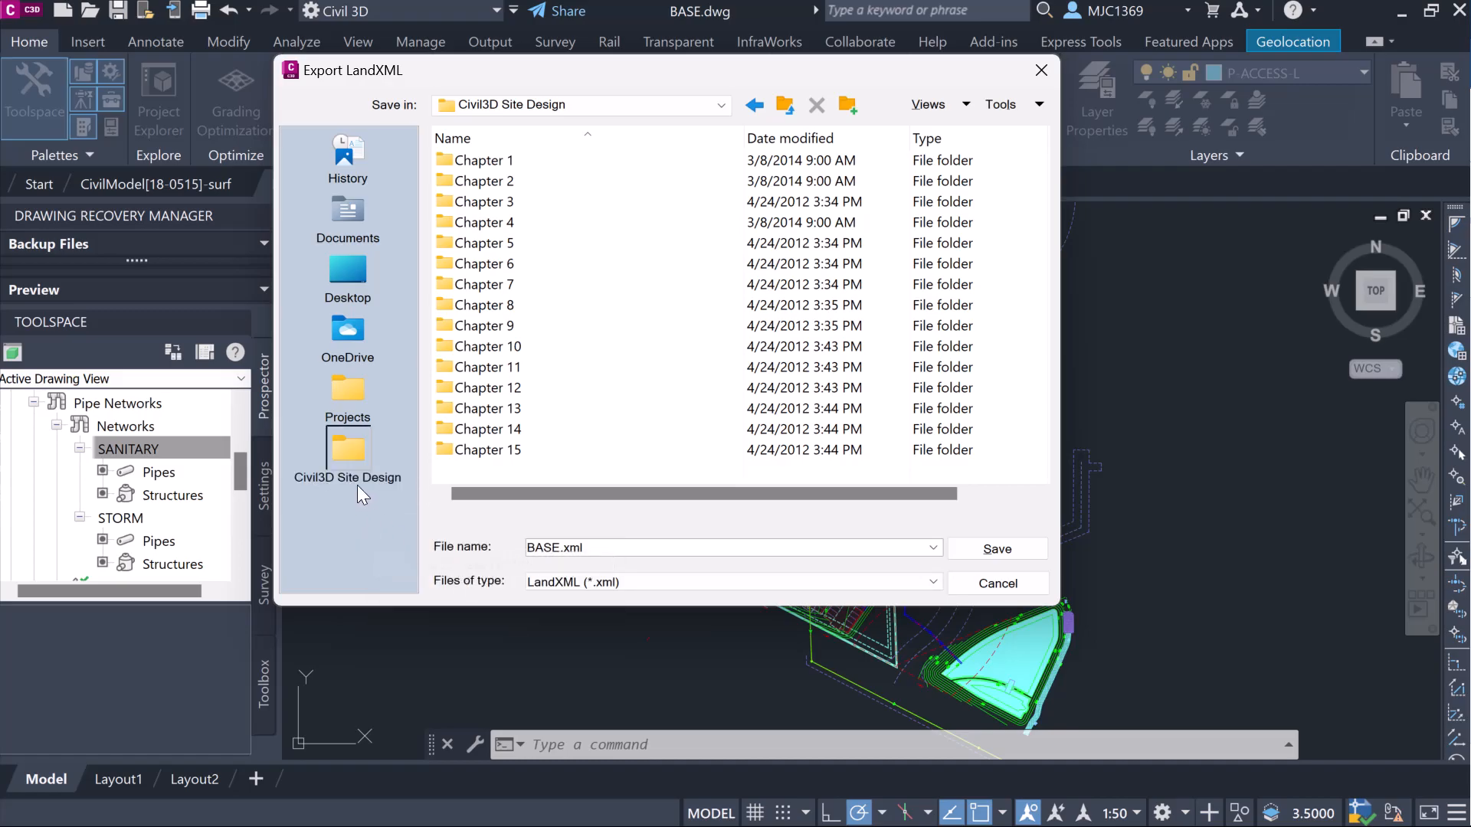
right_click(358, 459)
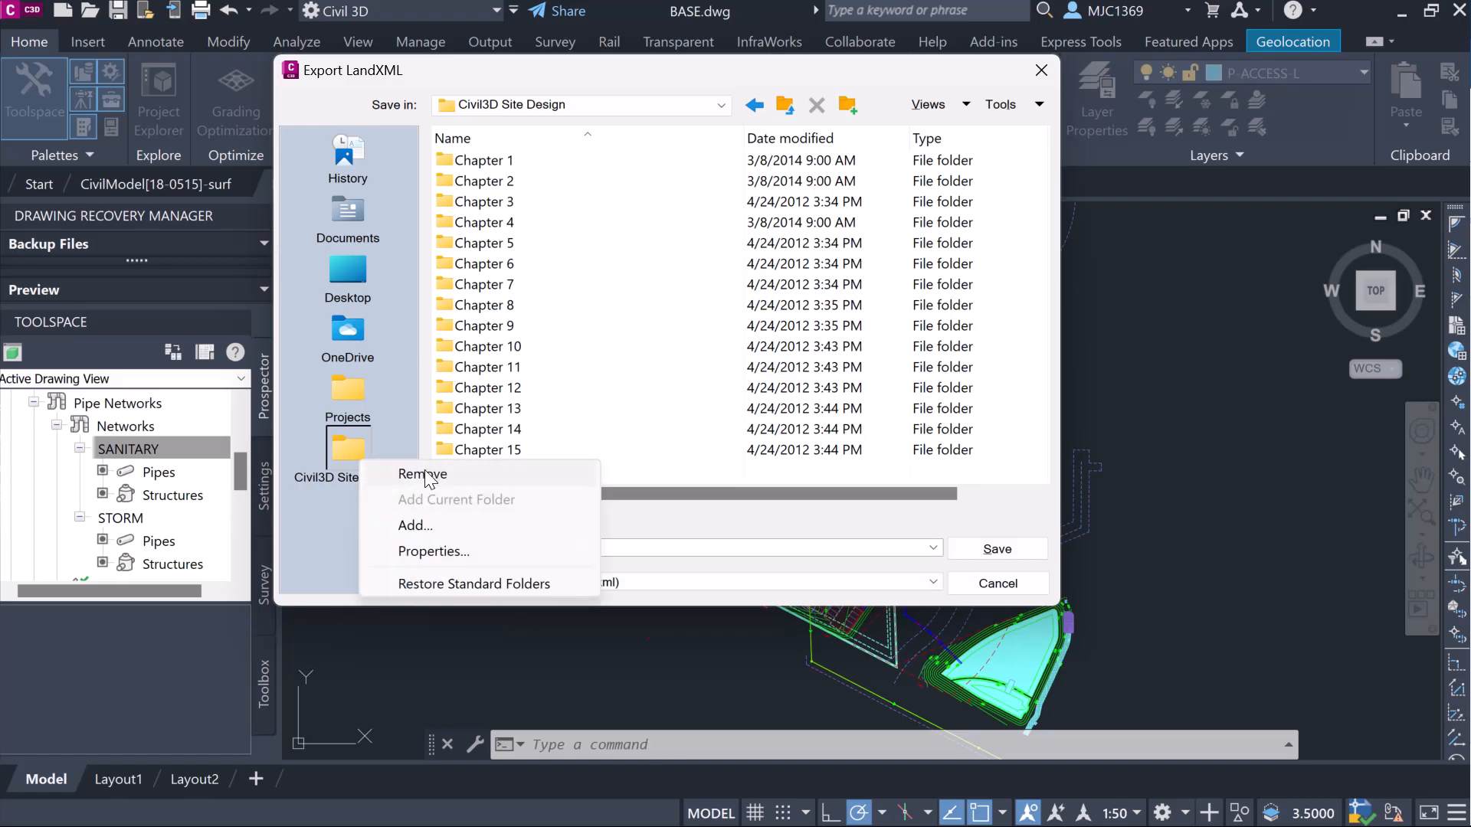
click(423, 474)
Choose C3D-Sanitary.xml in the Chesty Oil project's PipeNetwork folder as the export file, and cancel the export without saving the Places list changes.
click(693, 391)
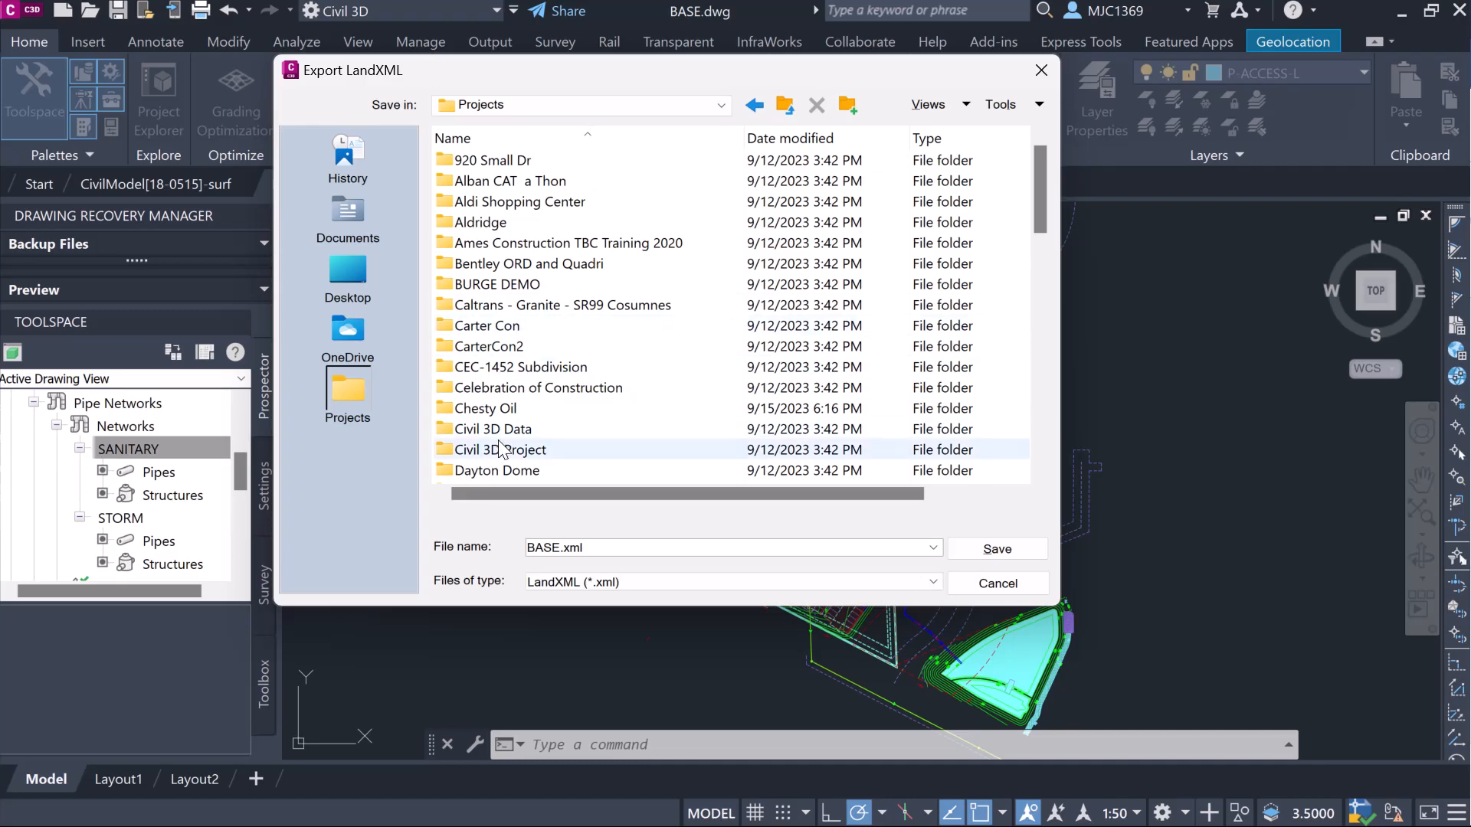
double_click(502, 410)
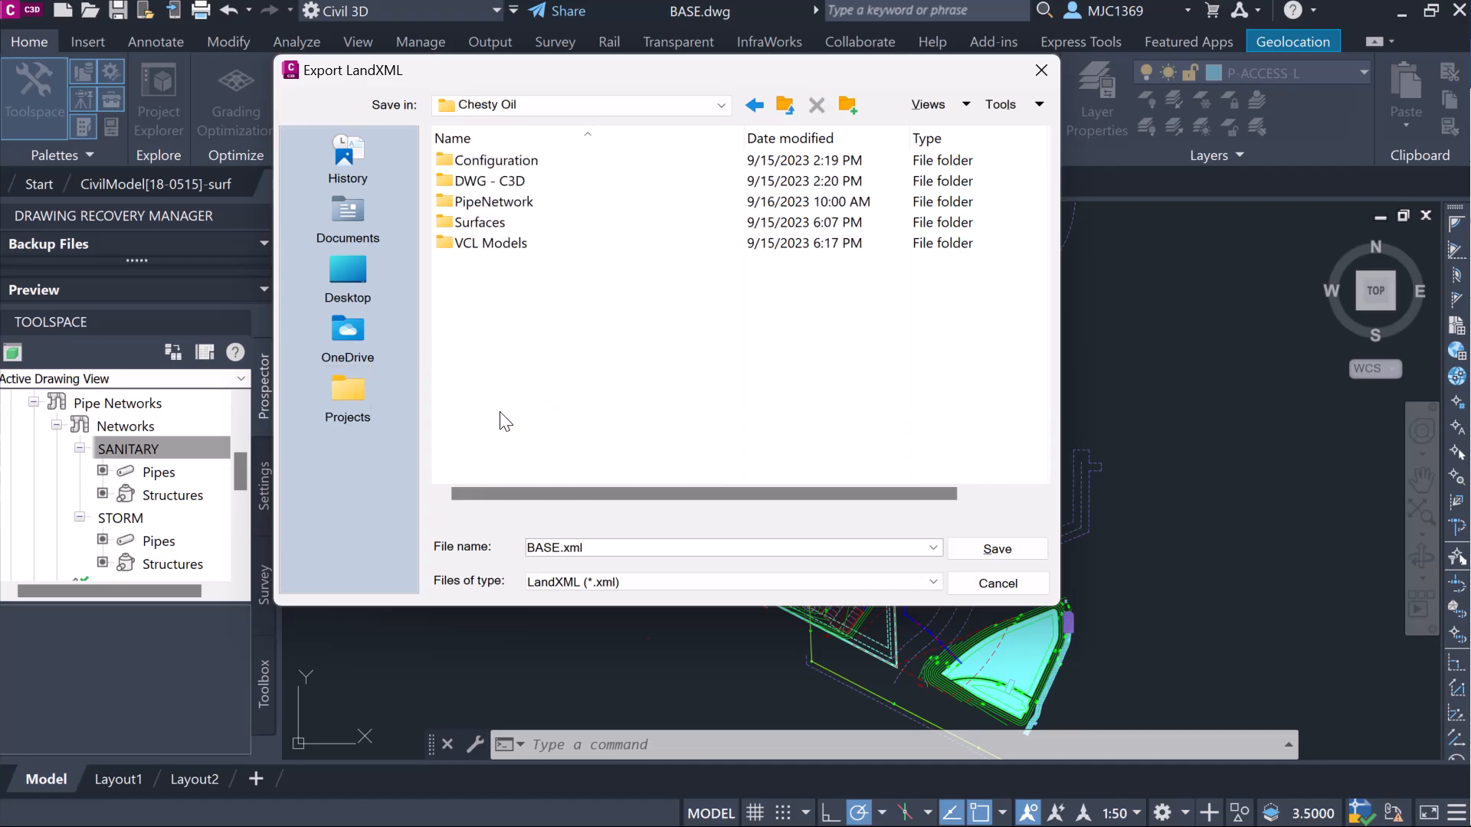
double_click(502, 202)
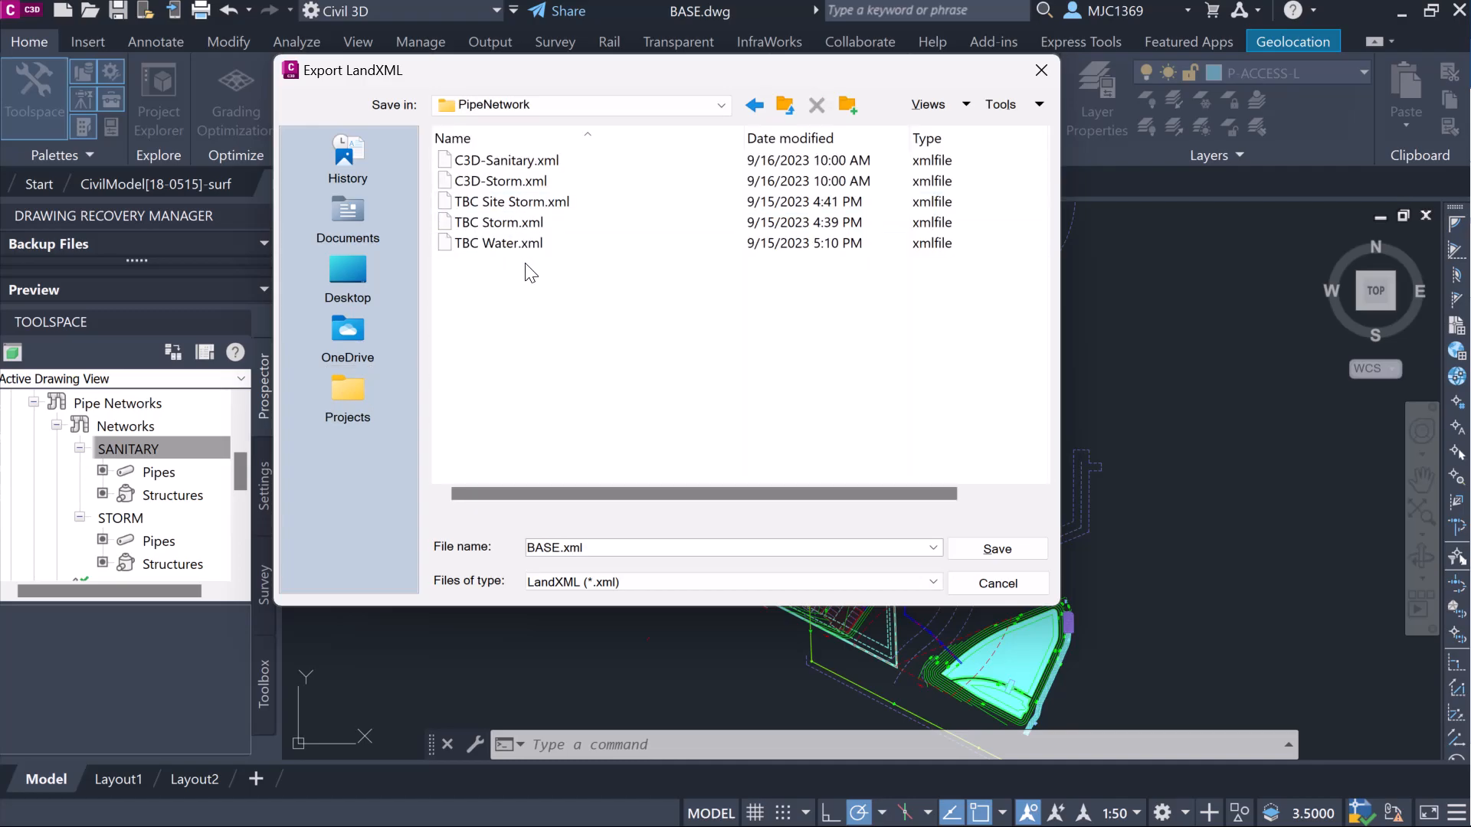
click(509, 160)
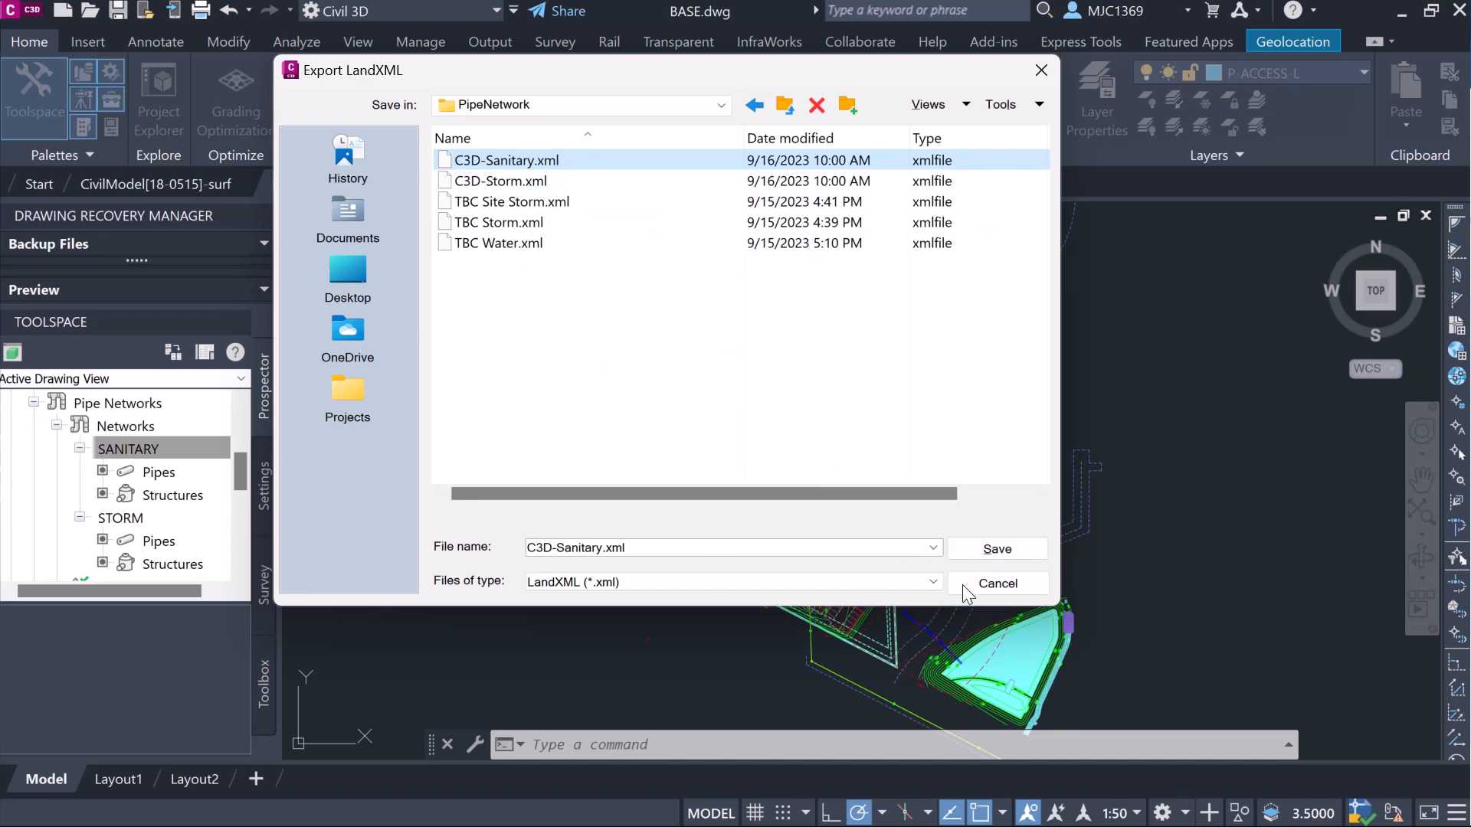
click(986, 589)
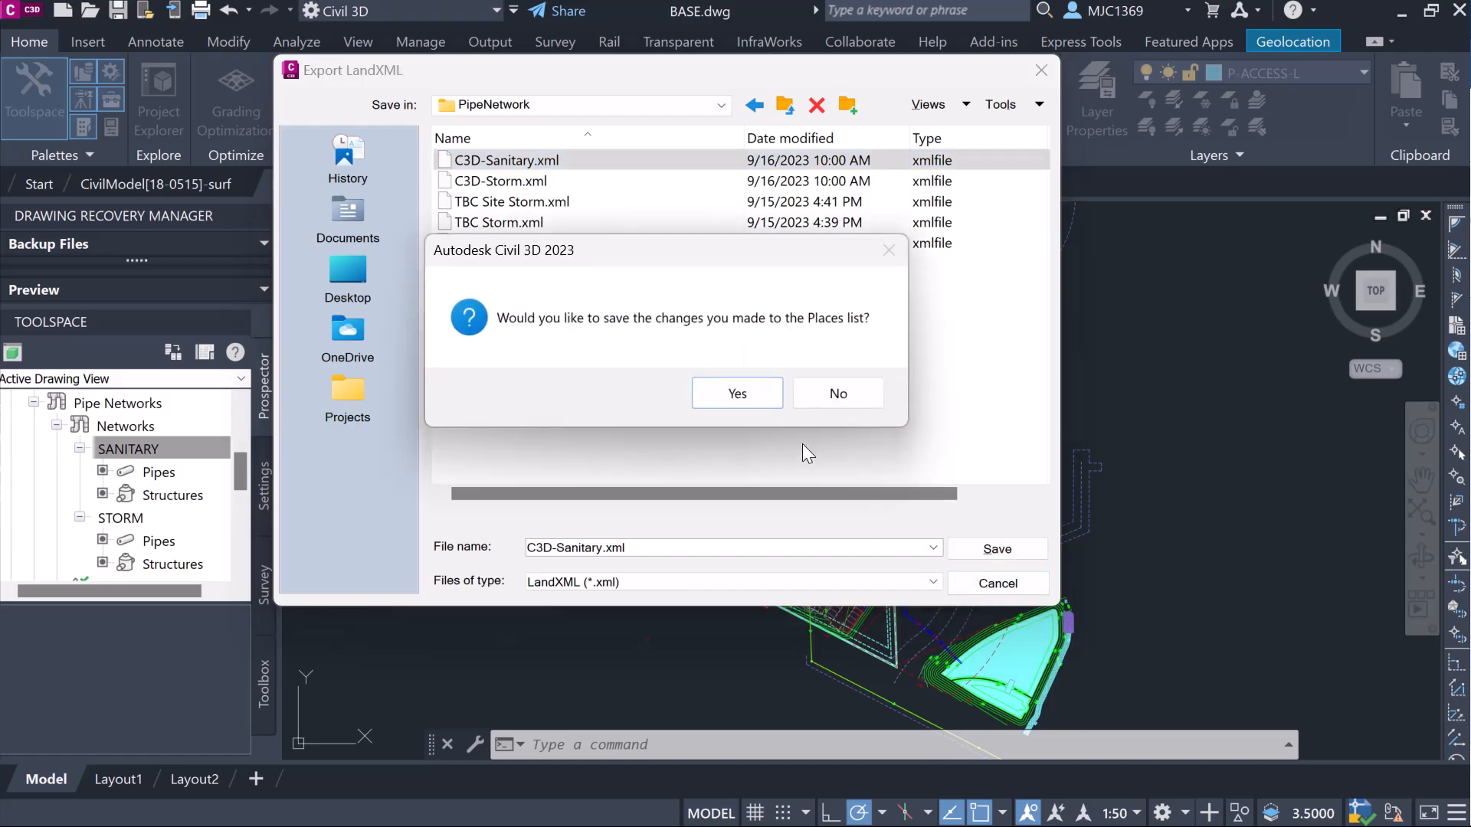
click(815, 402)
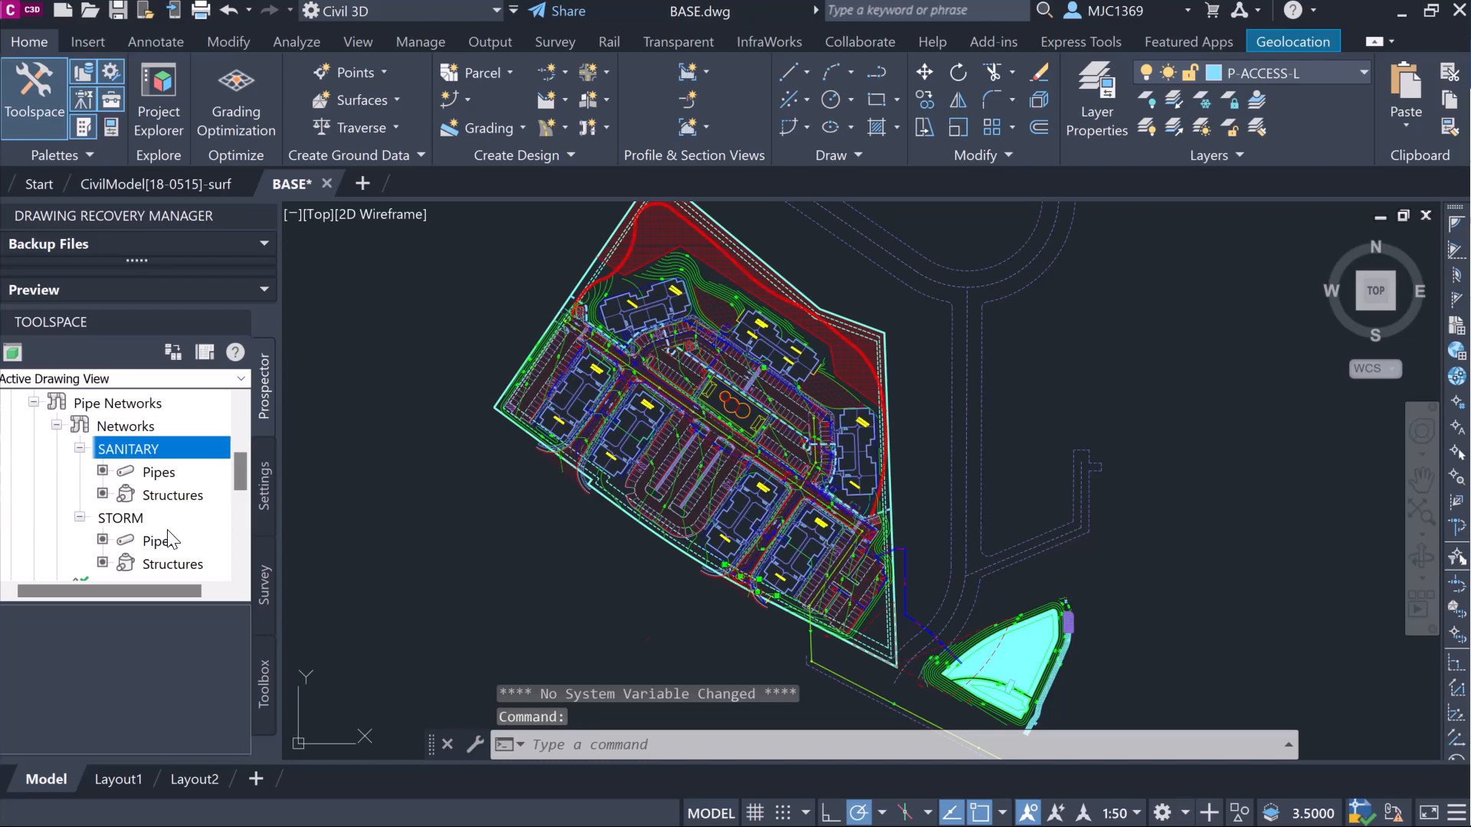
Start a LandXML export of the STORM pipe network with the preselected objects.
right_click(136, 519)
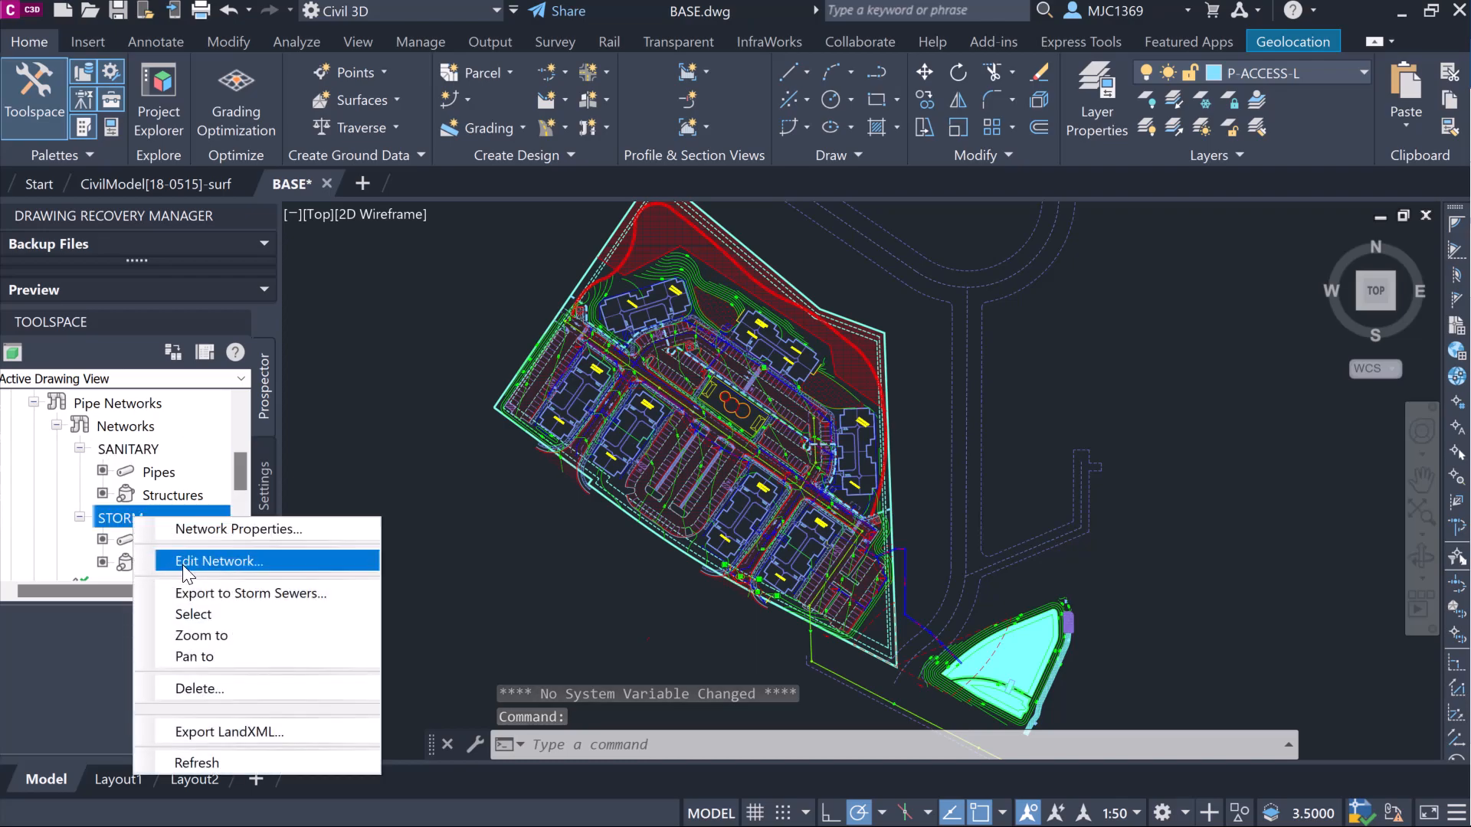
click(220, 733)
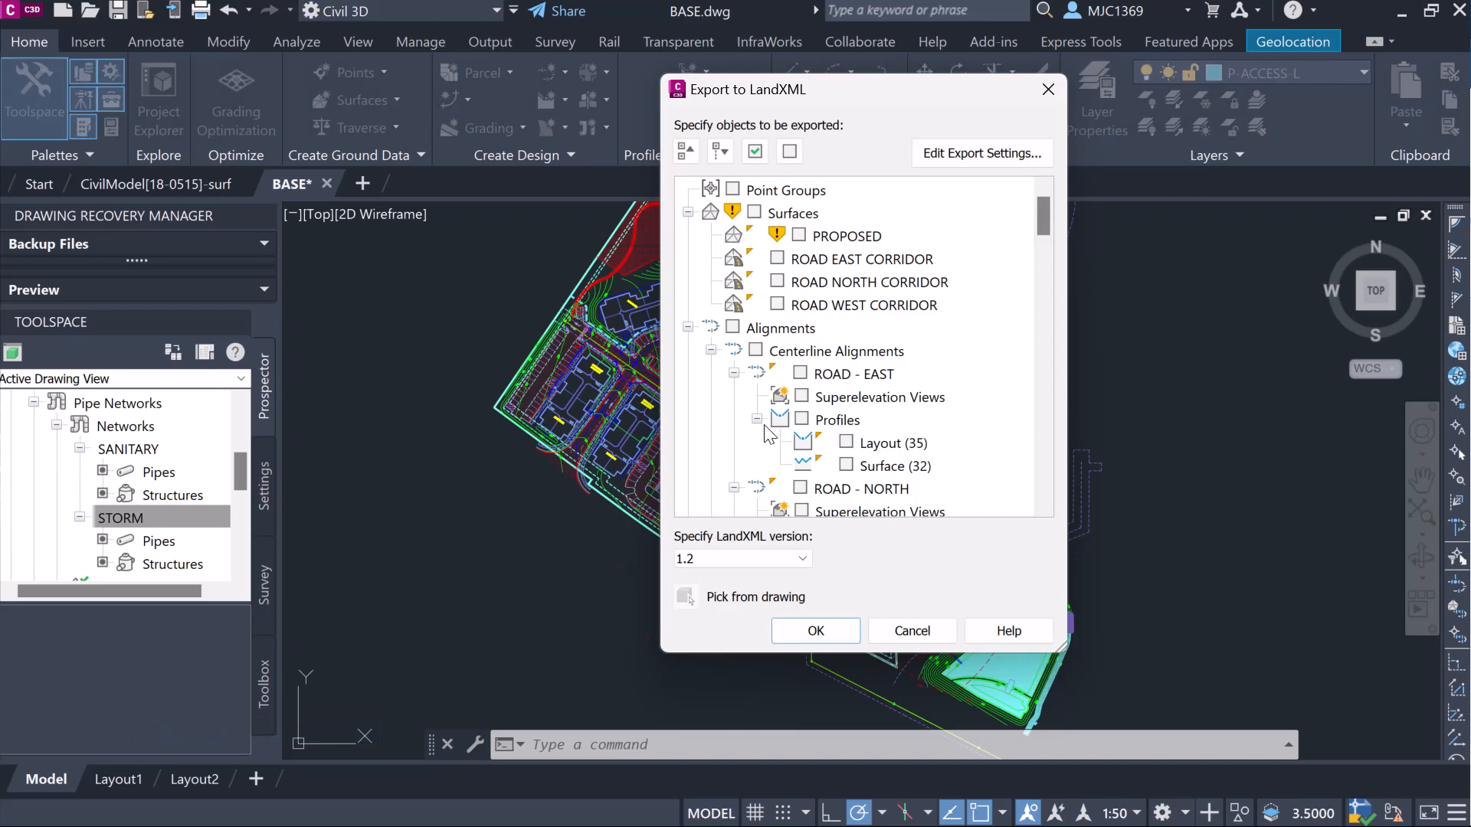
click(831, 634)
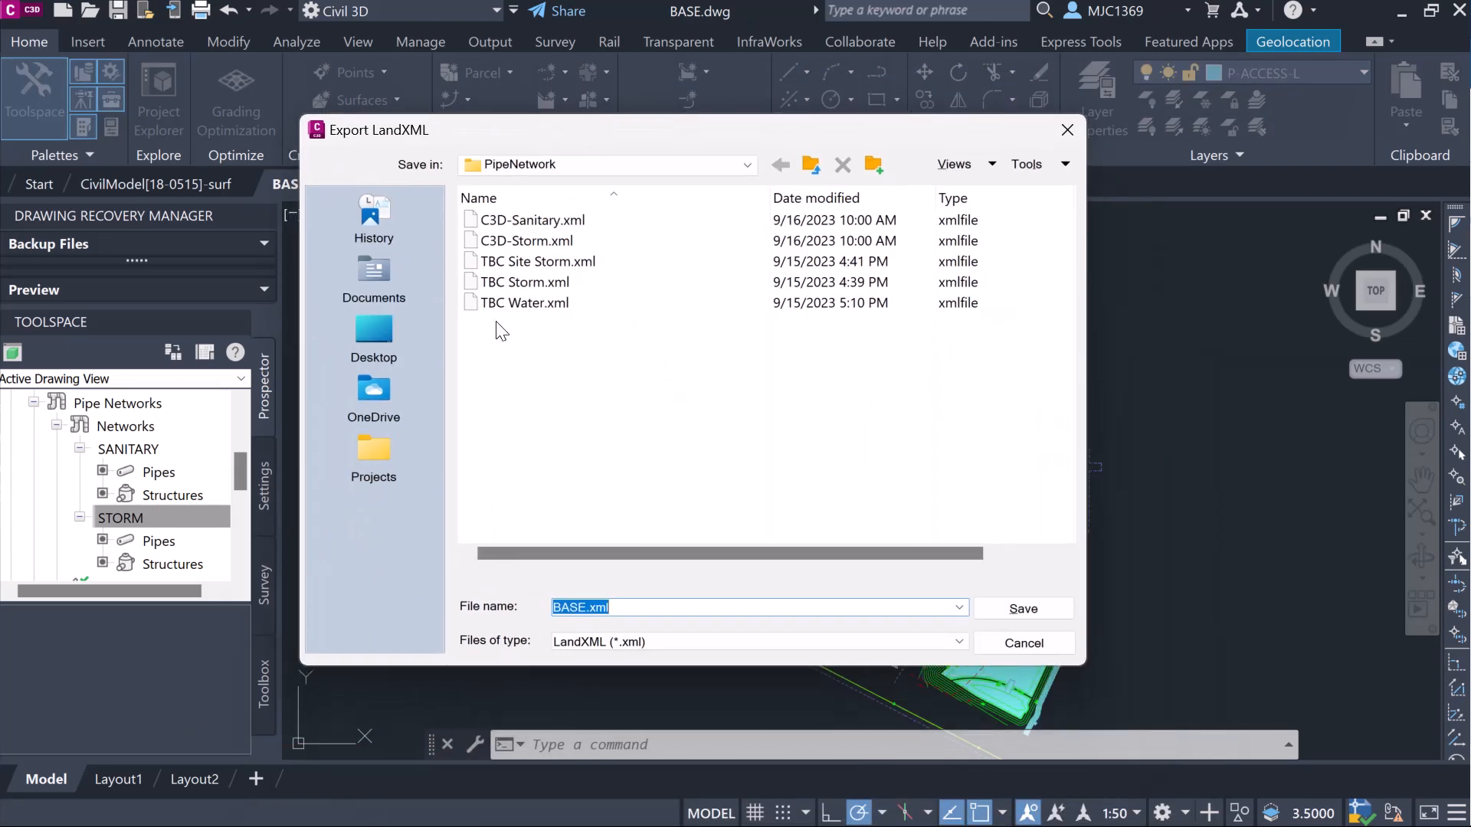
Browse to C3D-Storm.xml in the Chesty Oil project's PipeNetwork folder as the storm export target, and cancel the export.
click(375, 452)
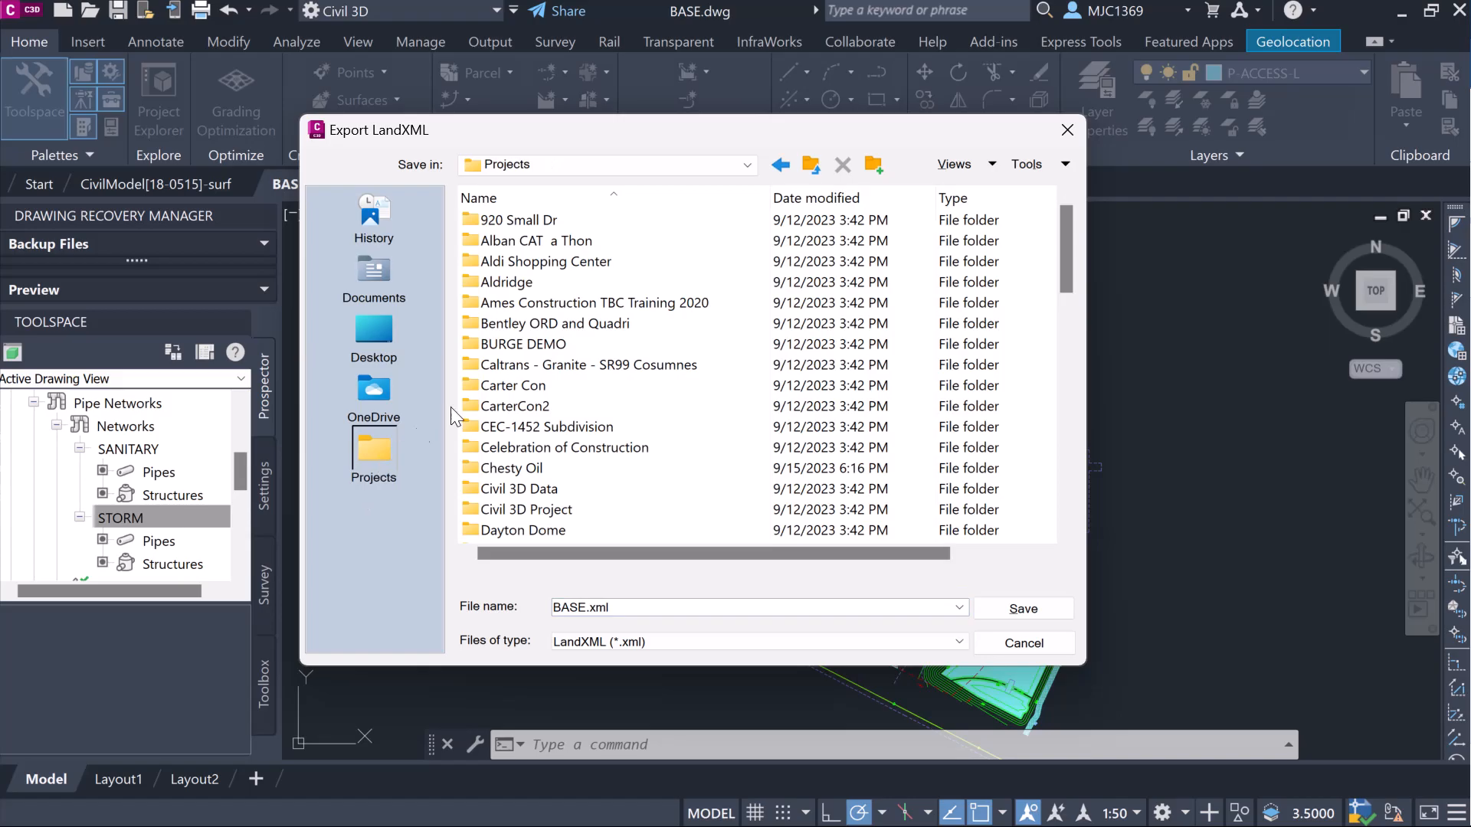
double_click(513, 468)
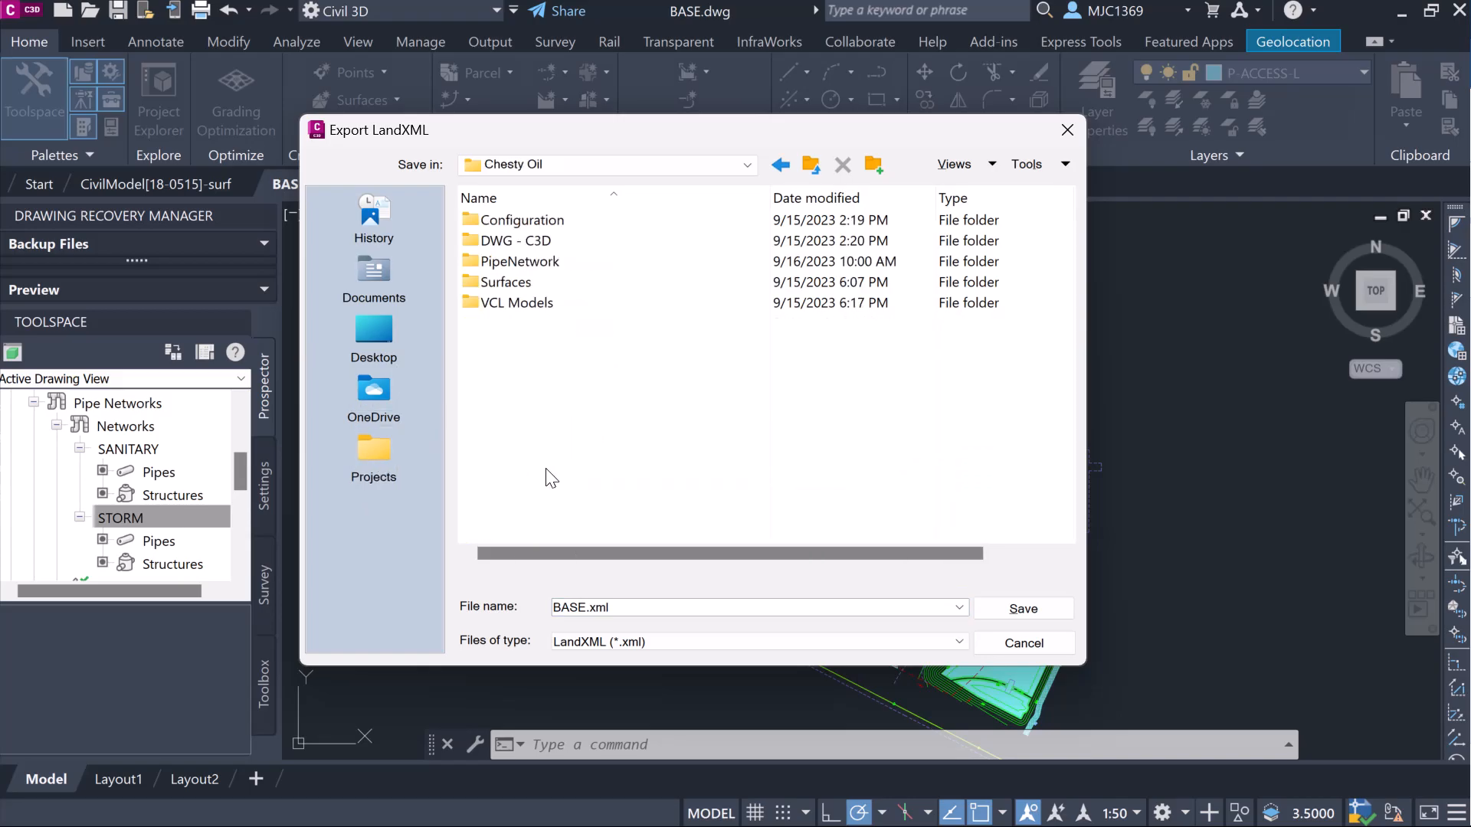
double_click(507, 262)
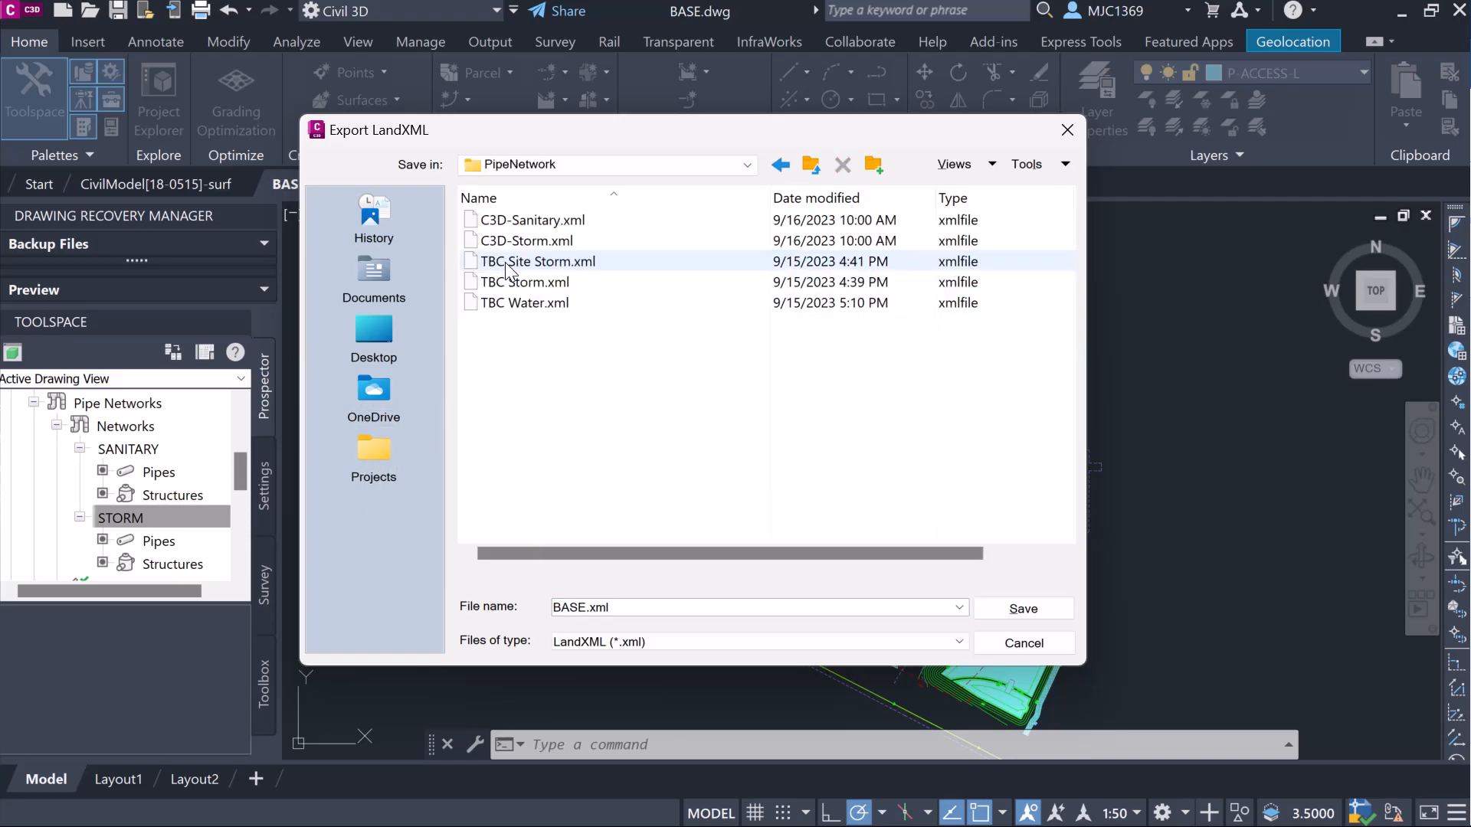
click(527, 240)
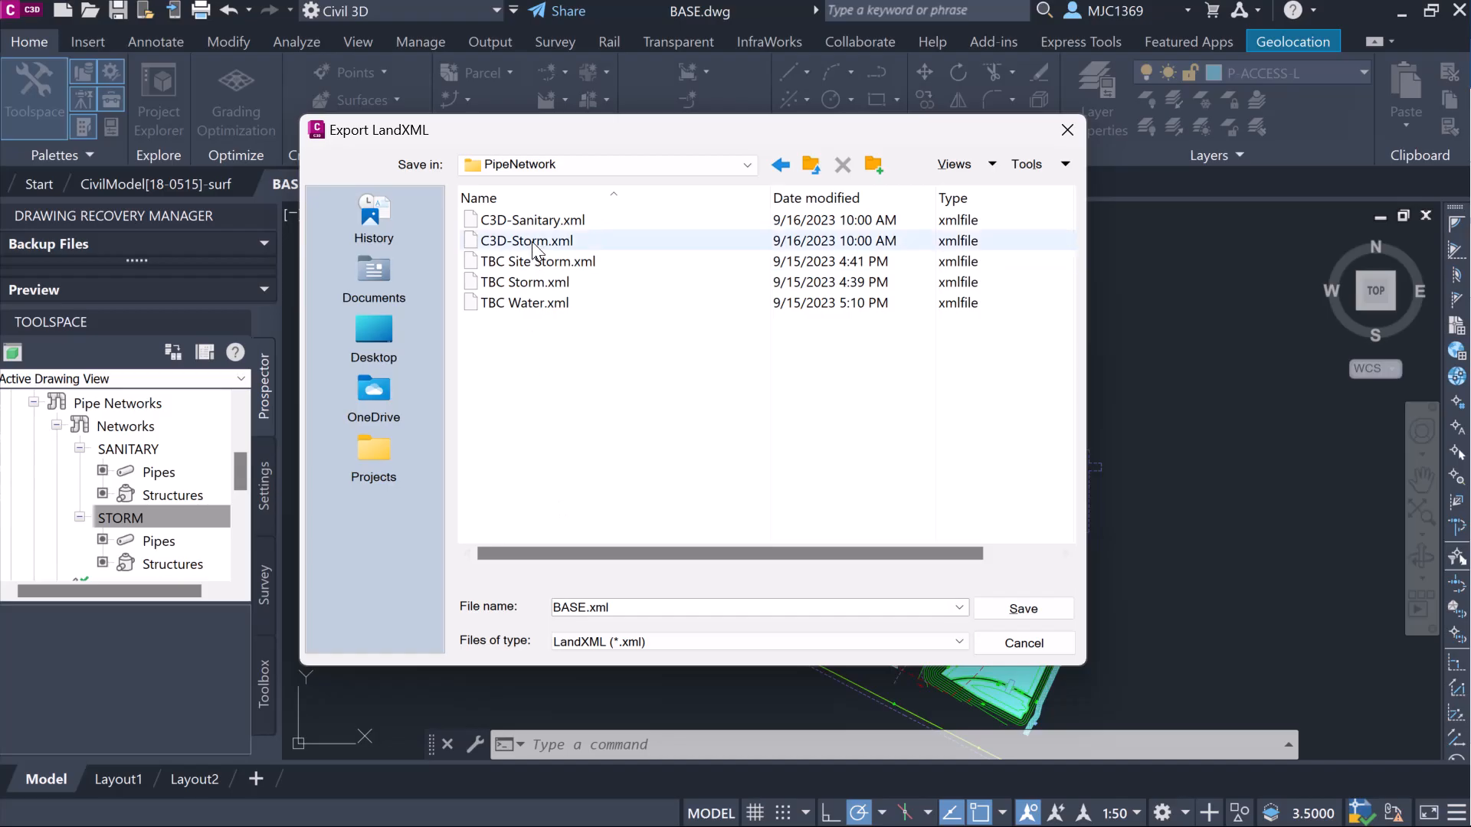
click(1023, 644)
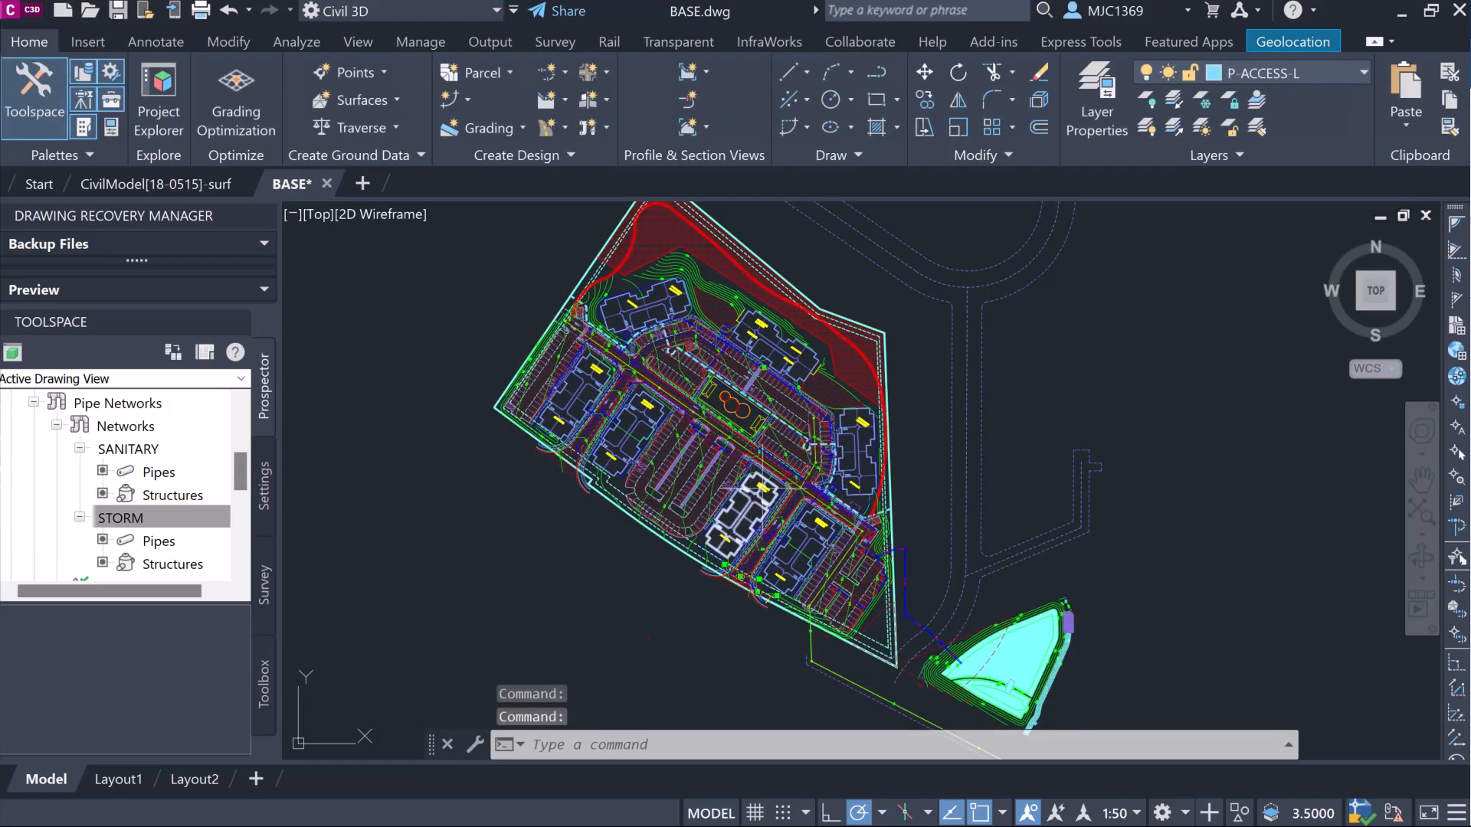
Switch to Trimble Connect and open the PipeNetwork folder of the Chesty Oil project.
click(1402, 14)
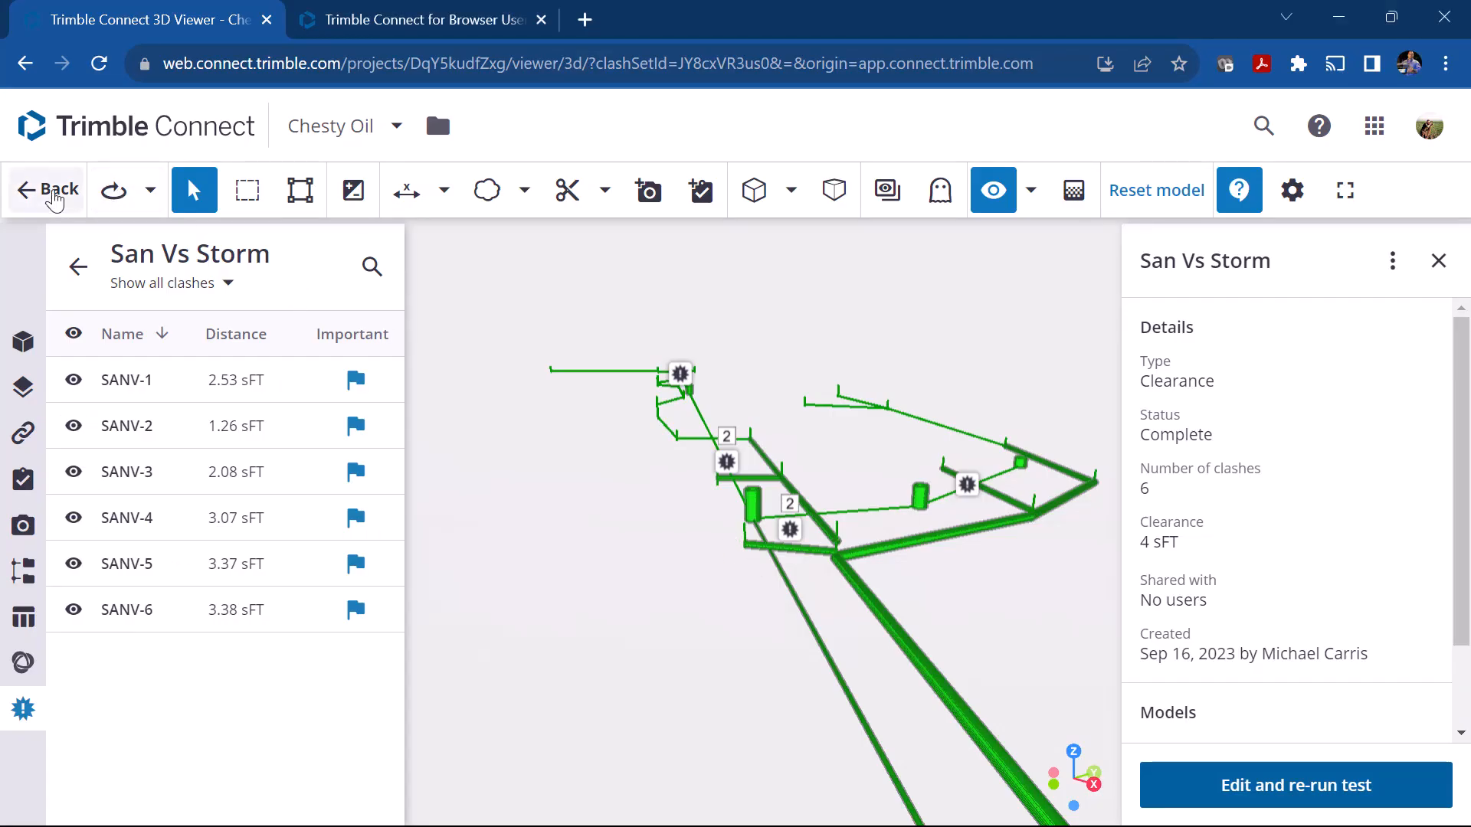
click(46, 191)
click(47, 207)
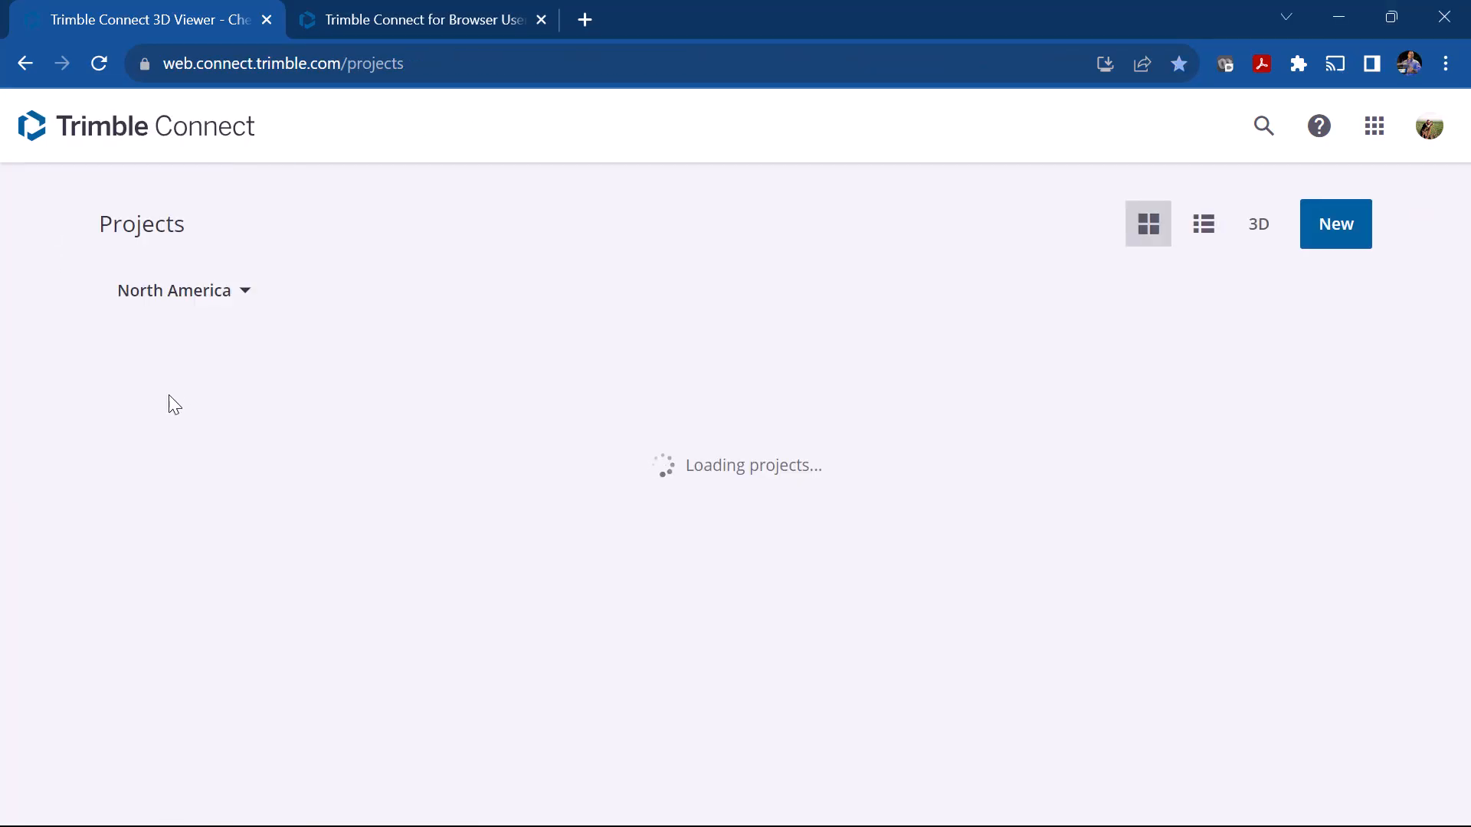
click(277, 478)
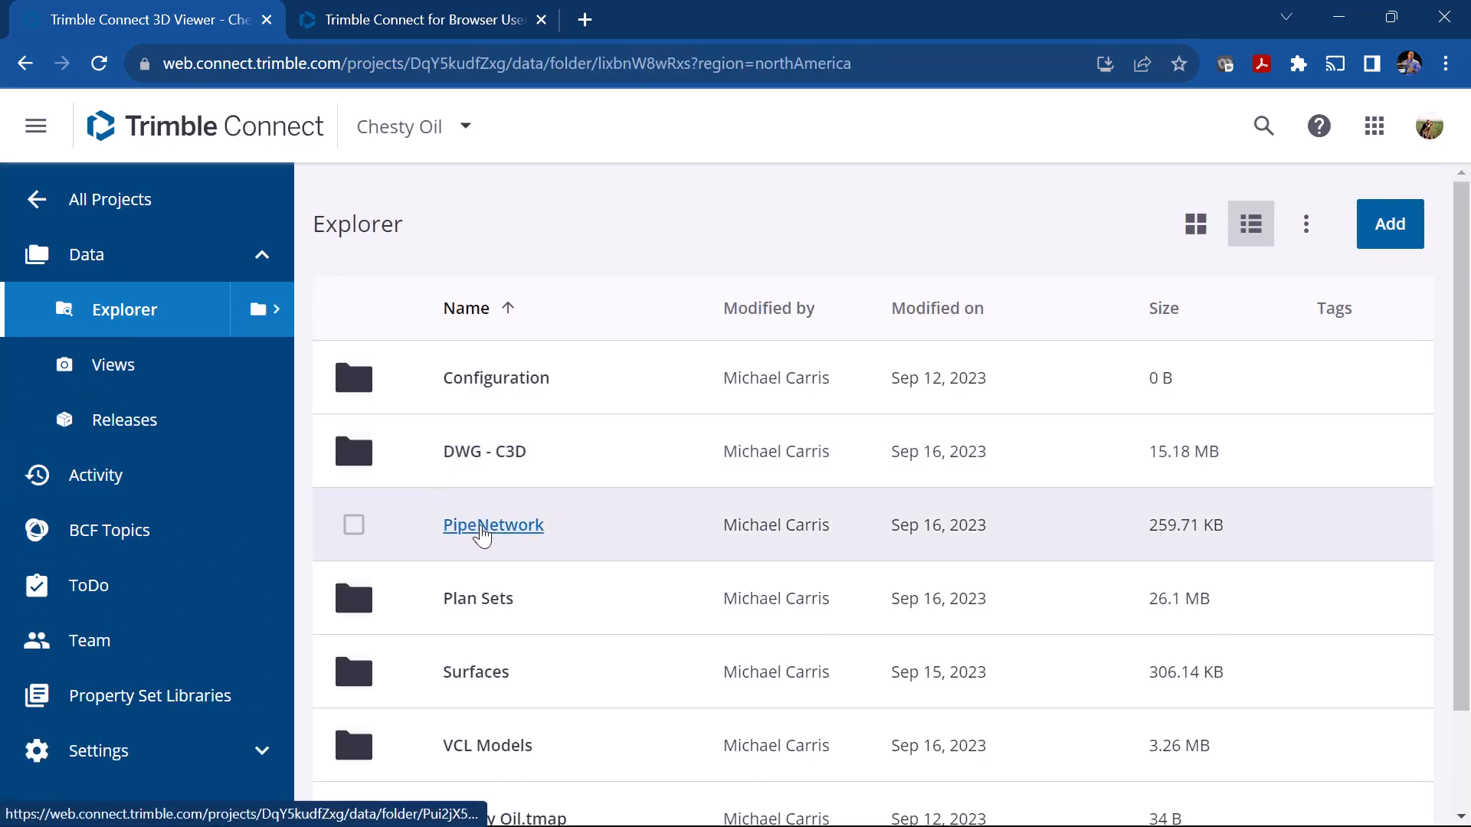
click(493, 525)
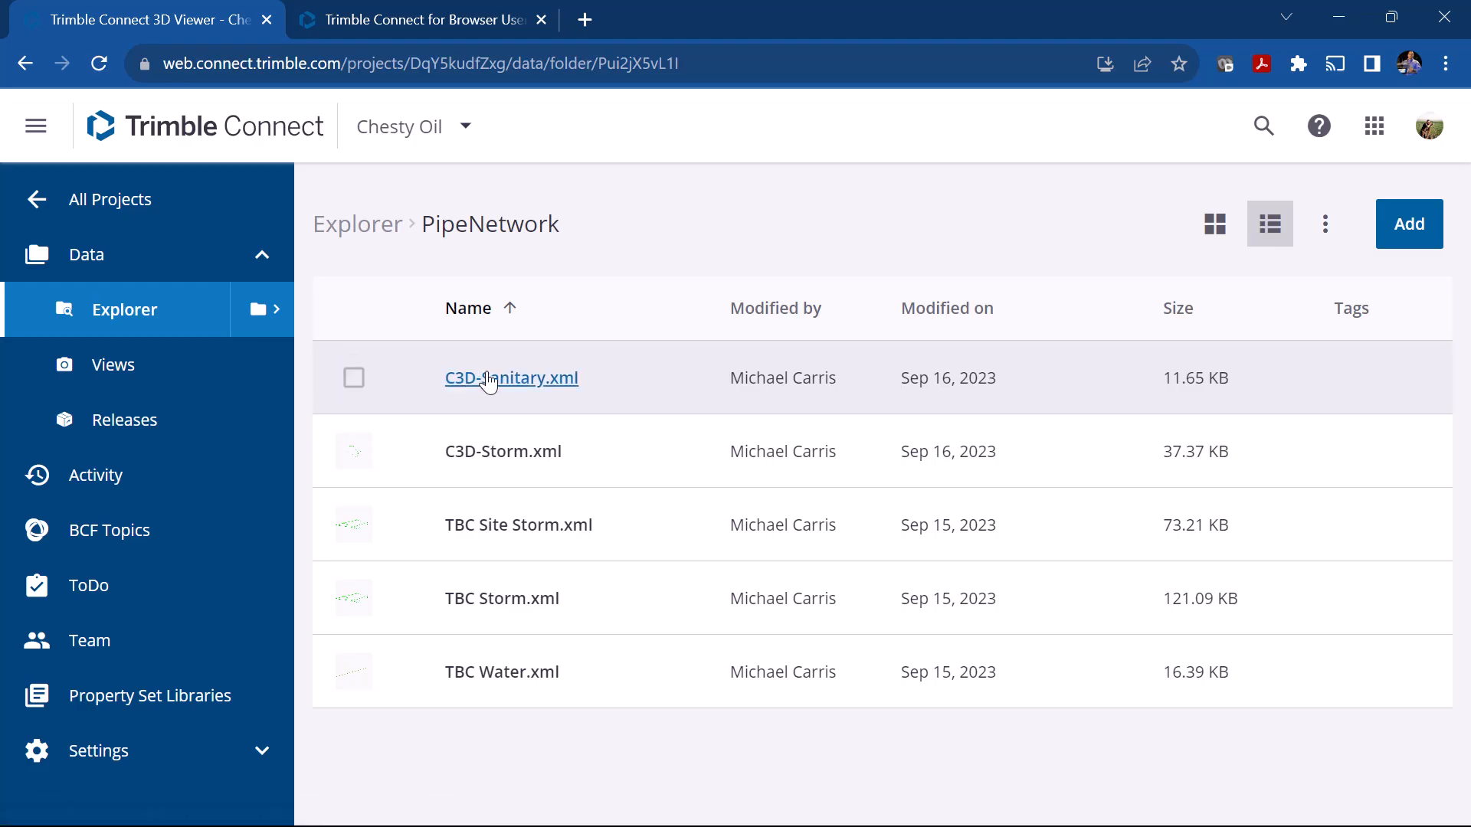
Select C3D-Sanitary.xml and C3D-Storm.xml and open both together in the 3D viewer.
click(353, 377)
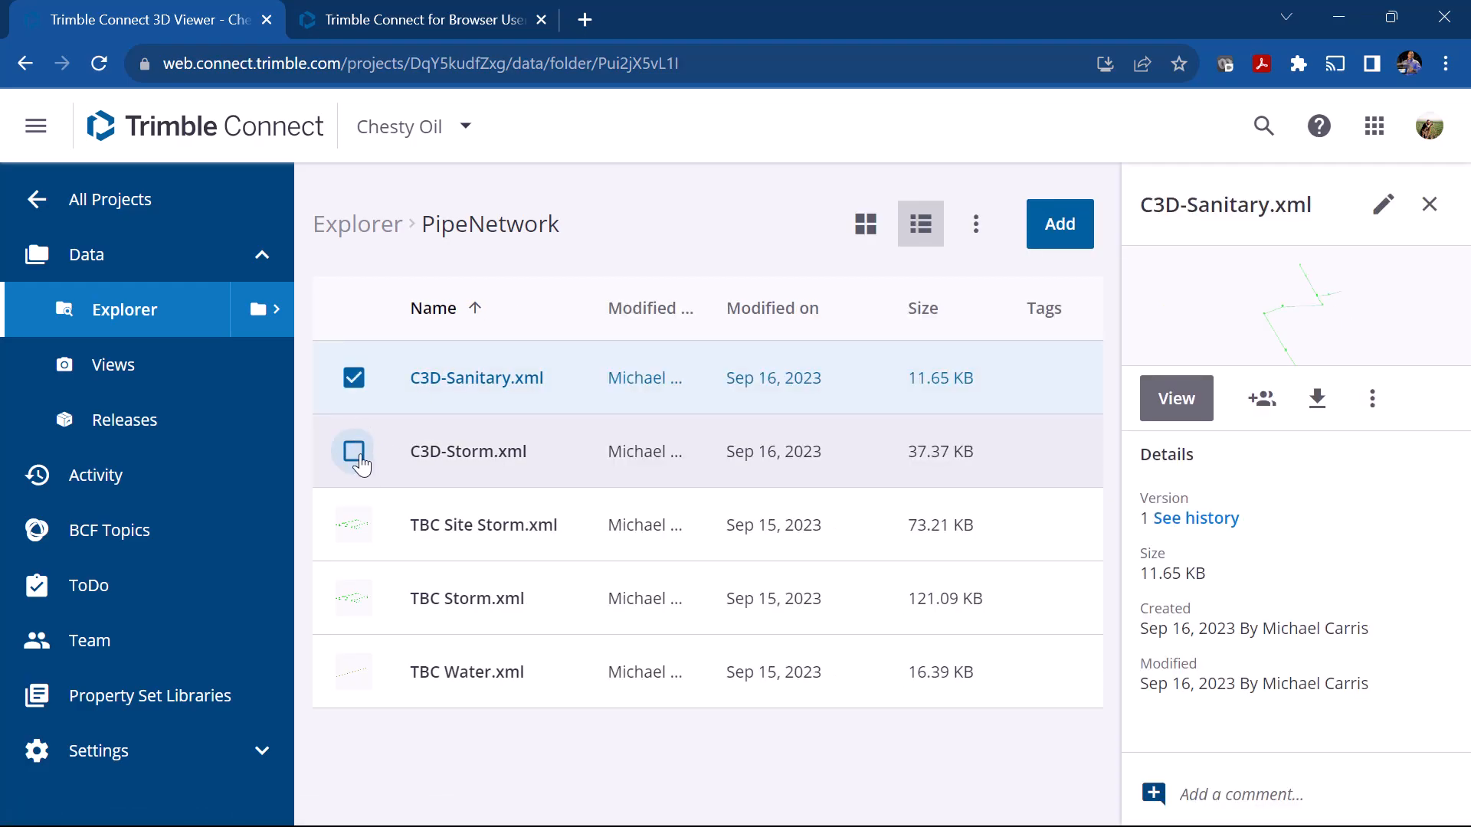
click(353, 452)
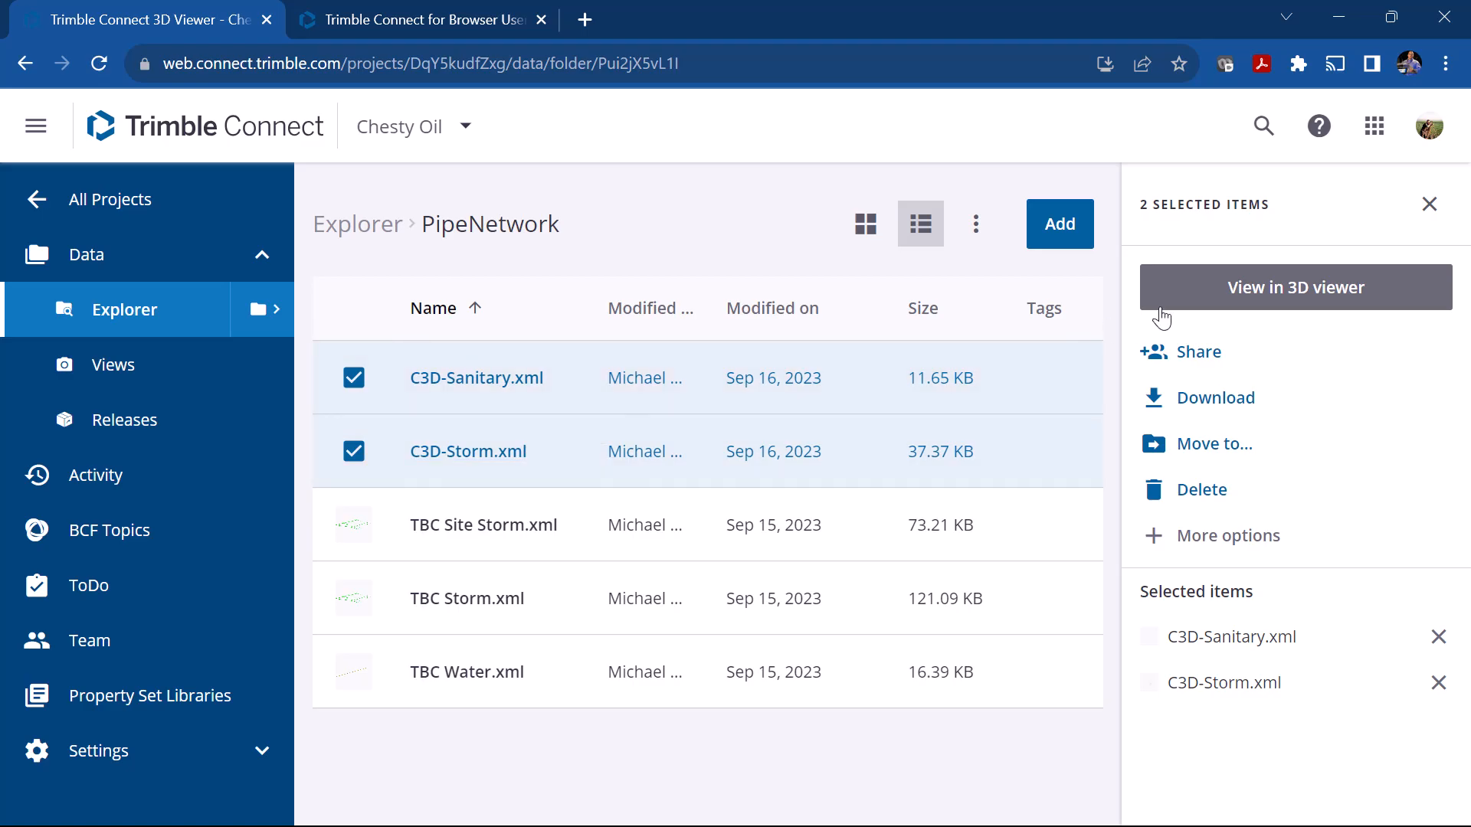
click(1310, 301)
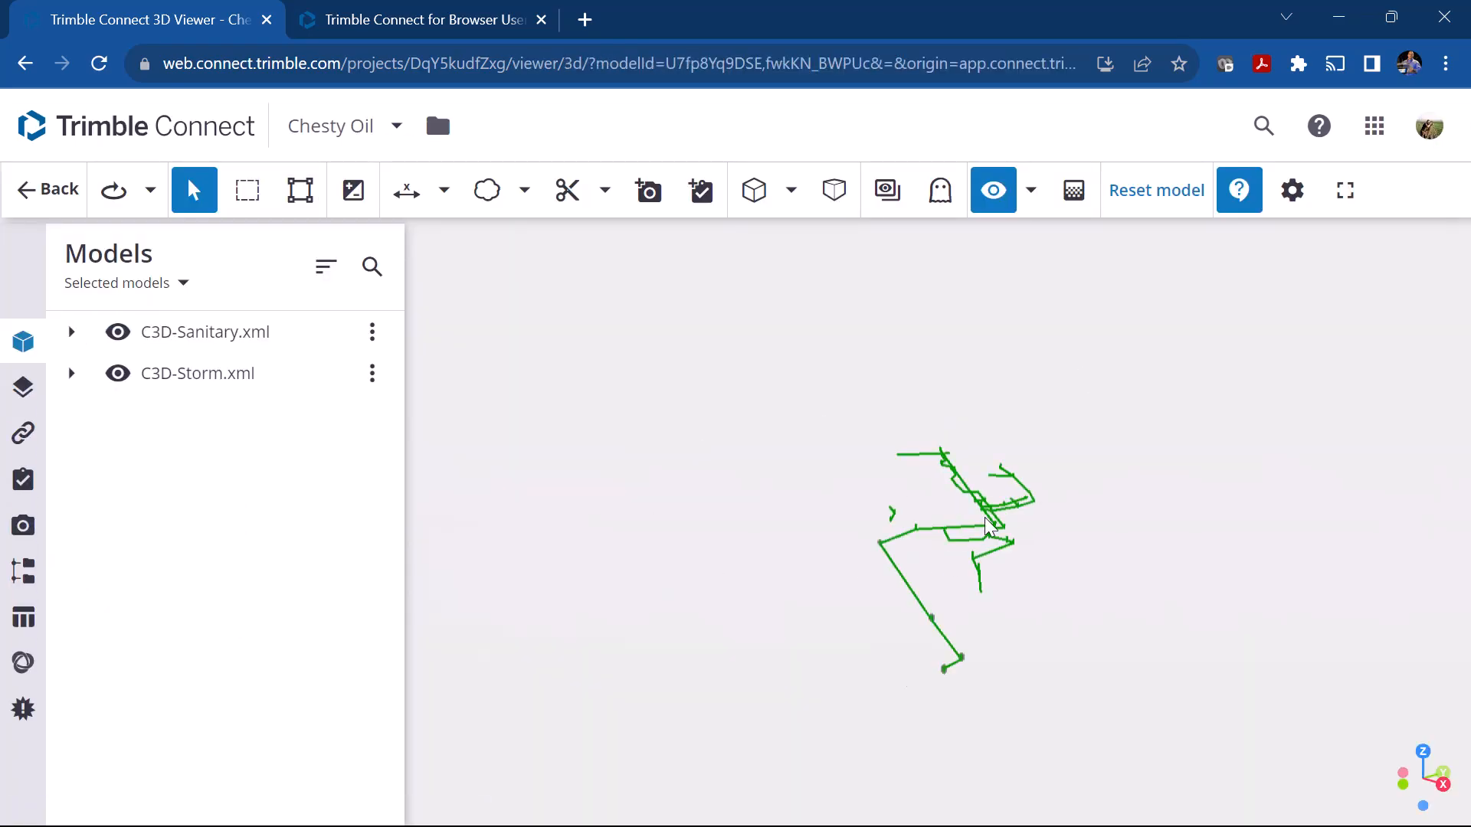
Show the existing clash sets for the loaded sanitary and storm models.
scroll(990, 536, up, 5)
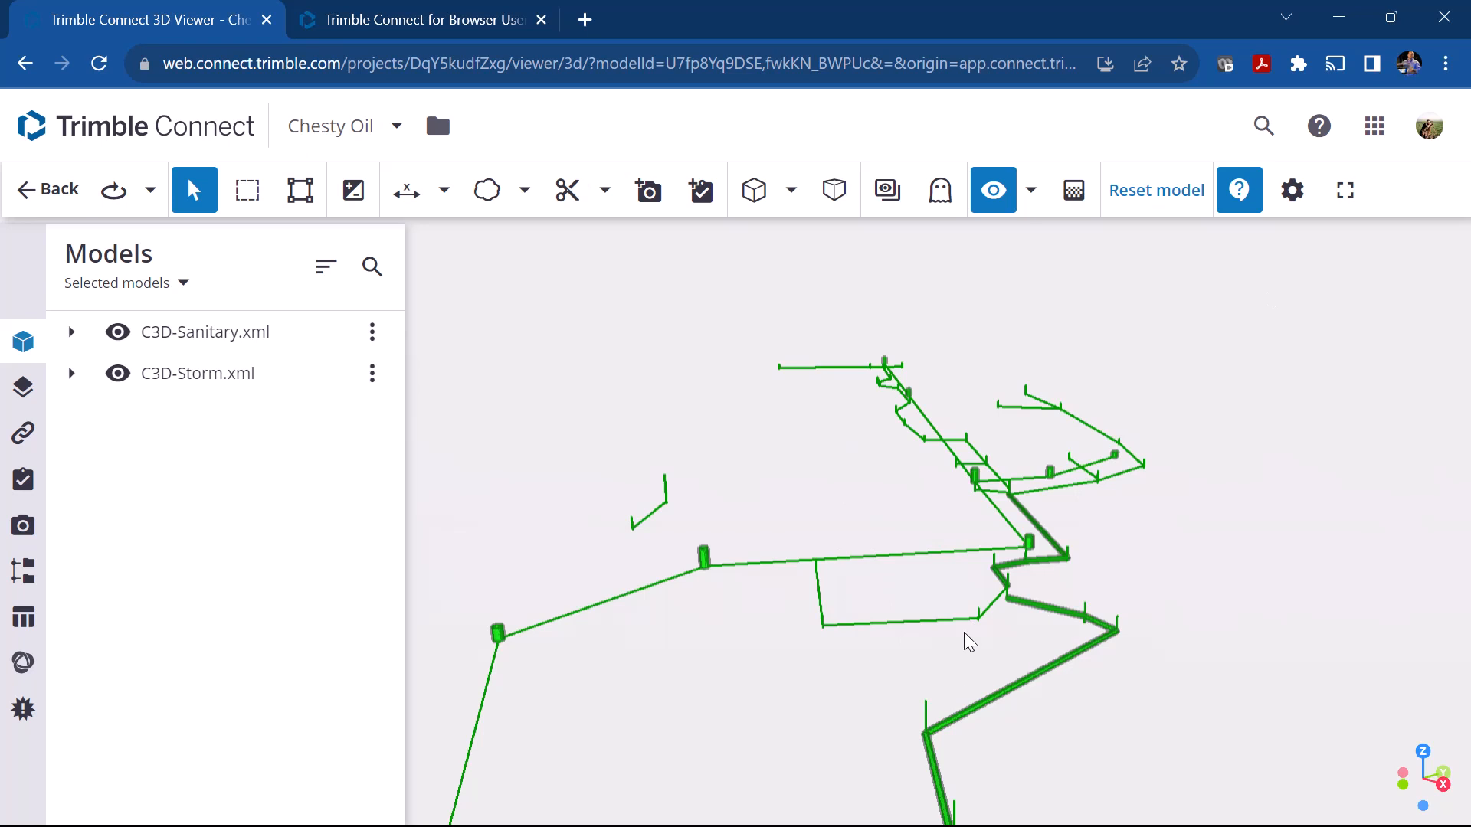
middle_drag(964, 623, 984, 615)
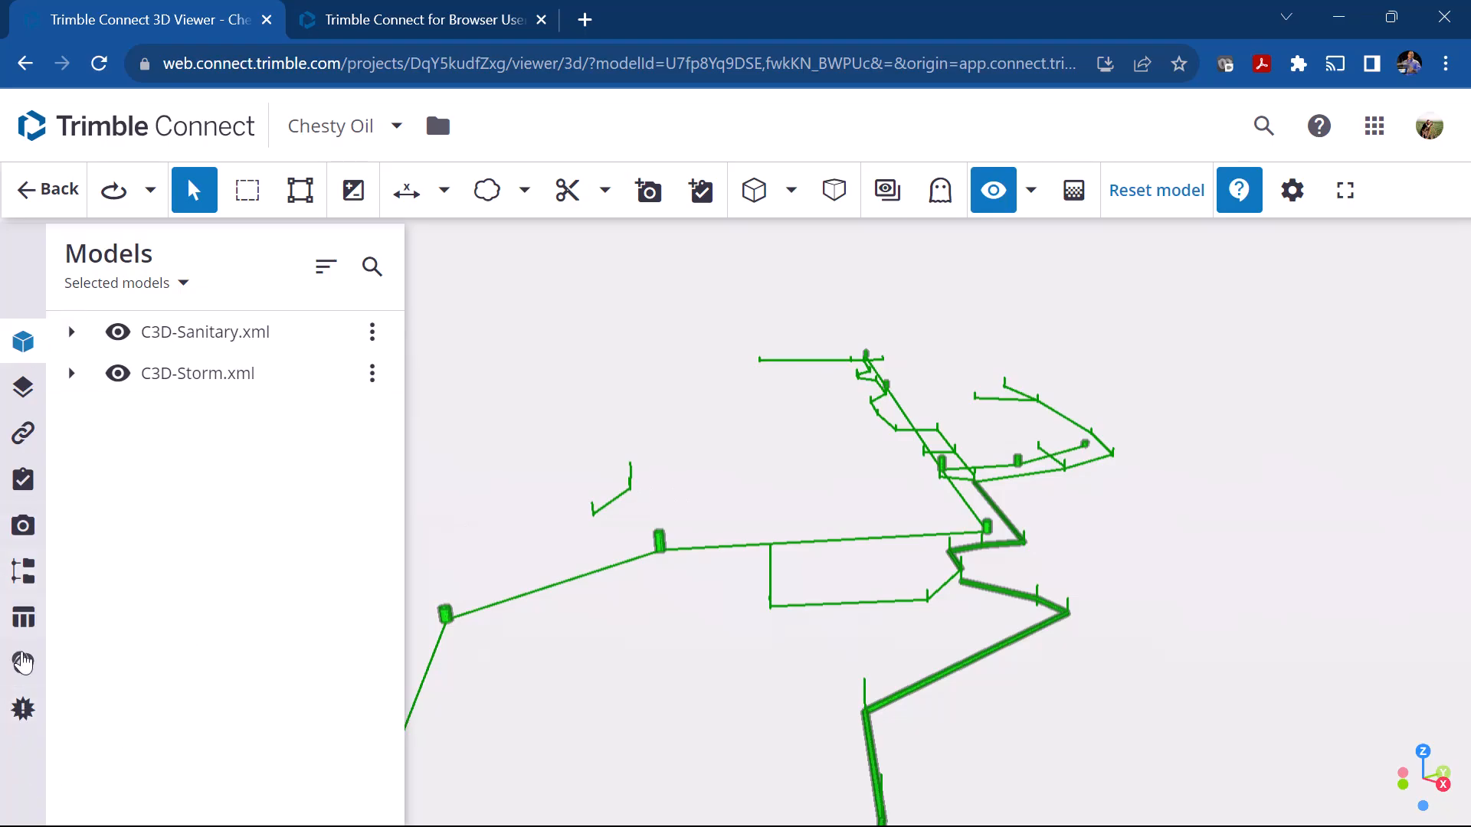
click(21, 720)
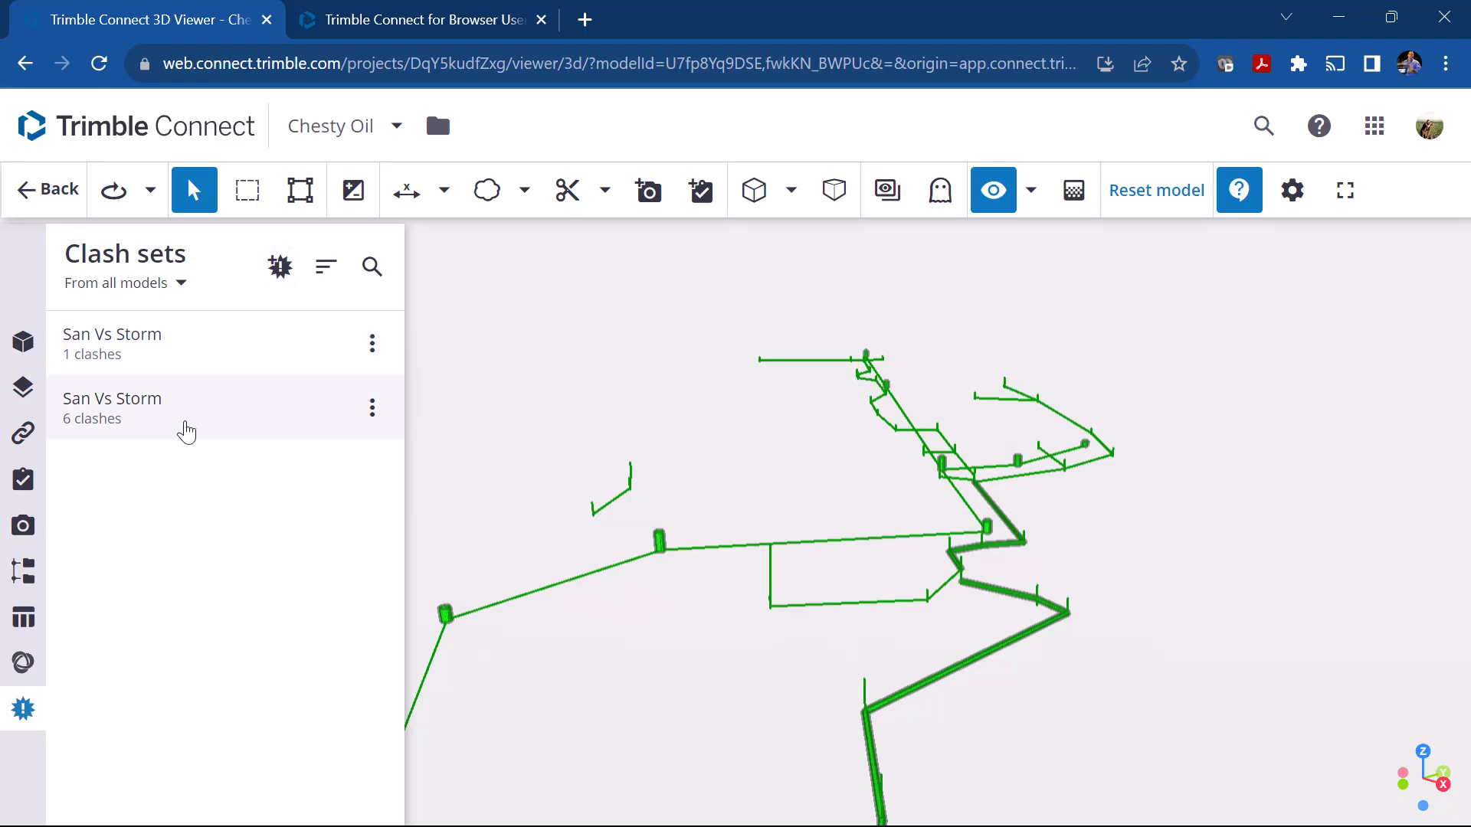
Start a new clash set named San vs Storm.
click(280, 267)
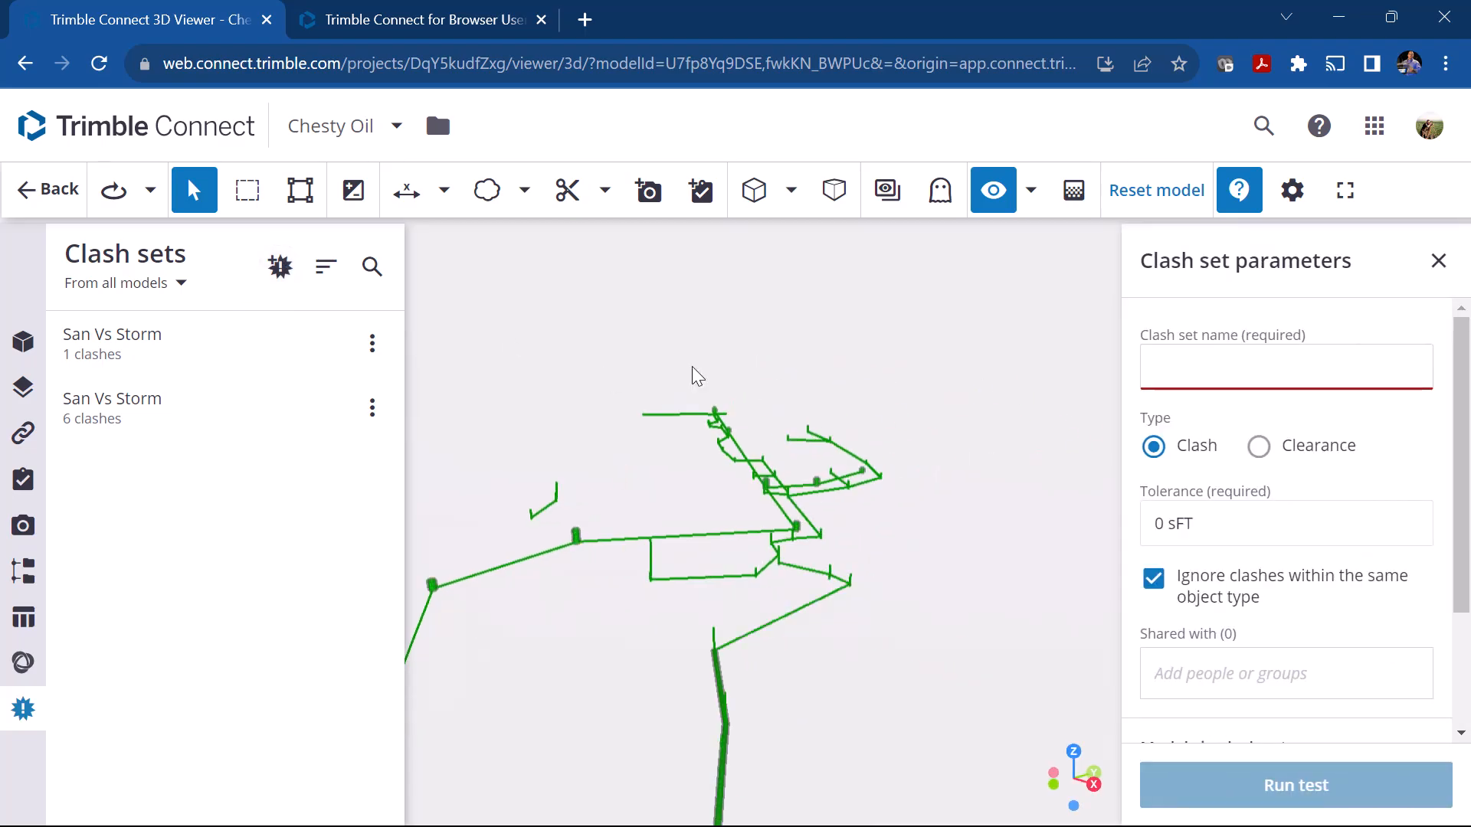
click(1217, 374)
text(San)
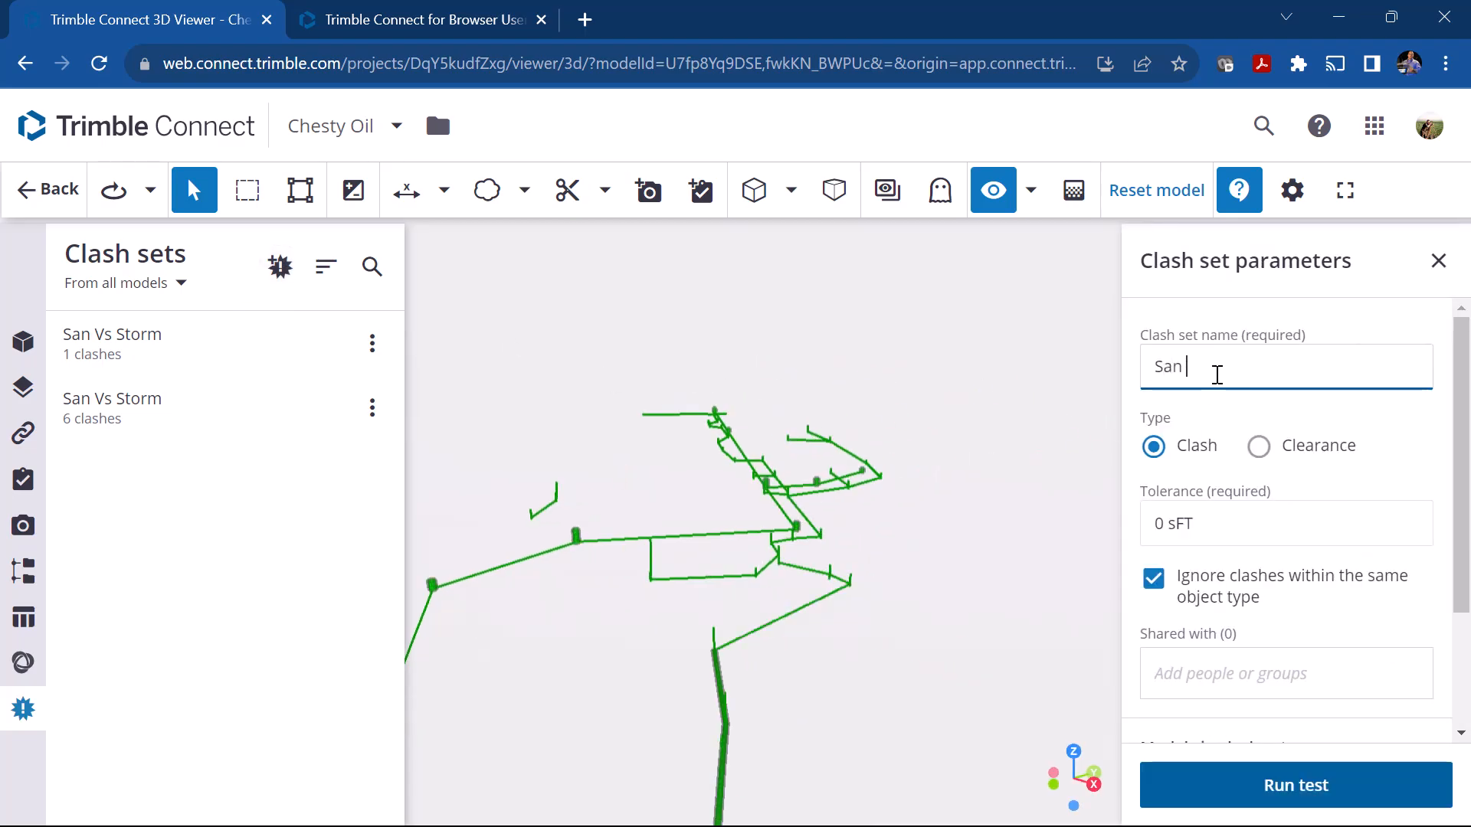
text(  vs Storm)
scroll(847, 480, up, 5)
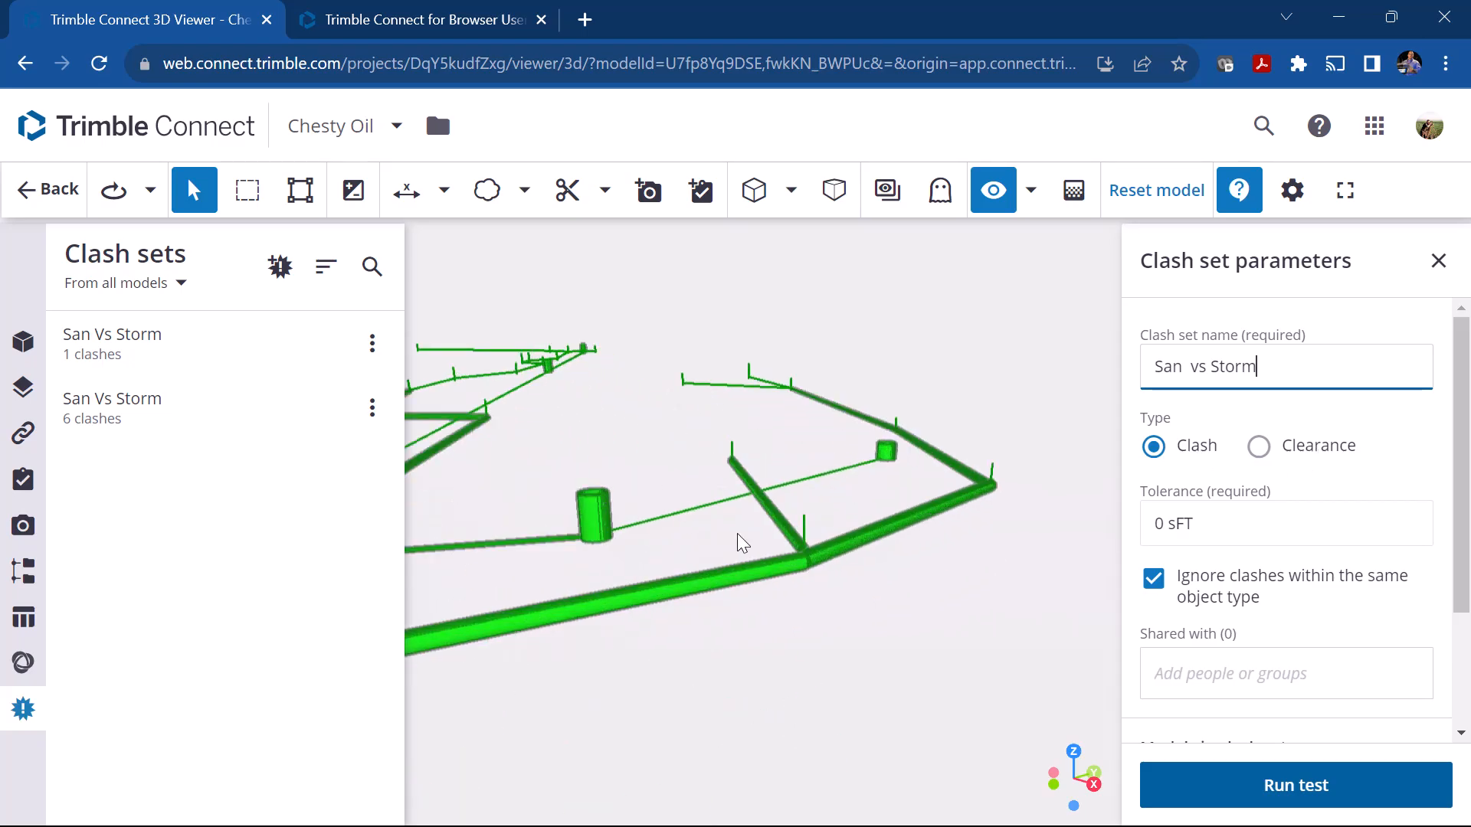
Set the new clash set's type to Clearance with a clearance of 1.5 sFT.
drag(800, 503, 876, 624)
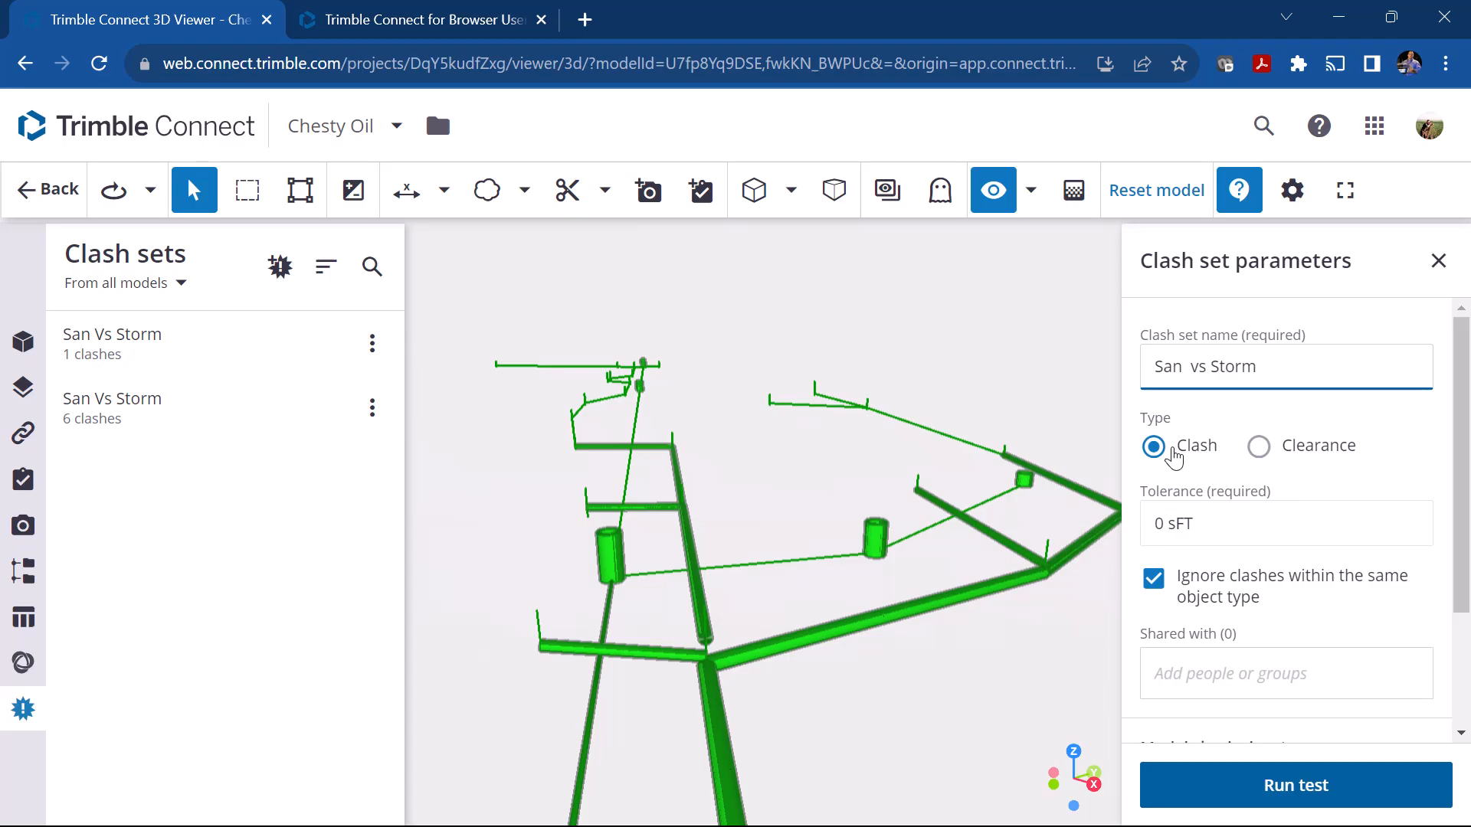
click(1257, 447)
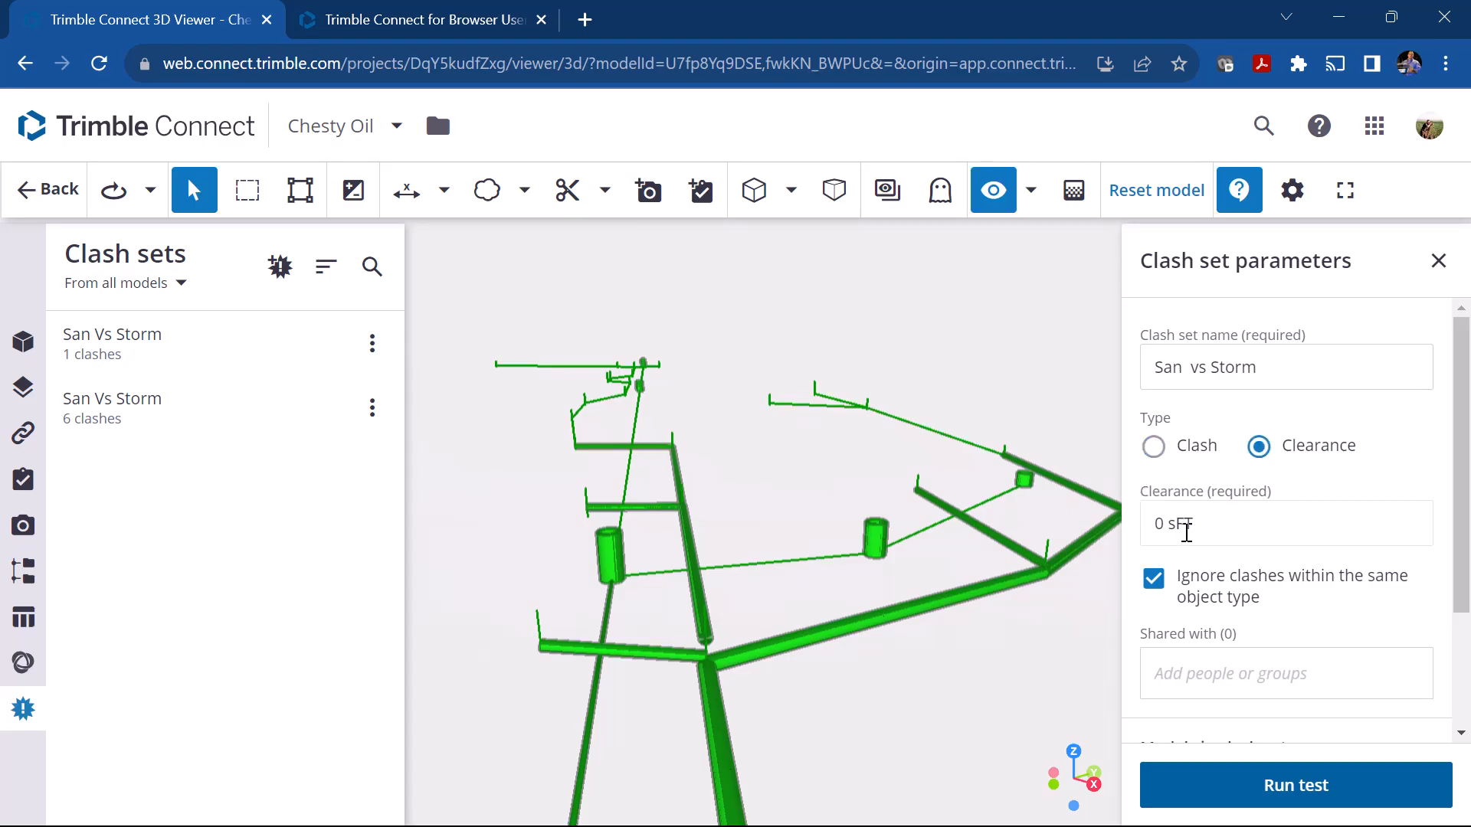
drag(1192, 524, 1127, 531)
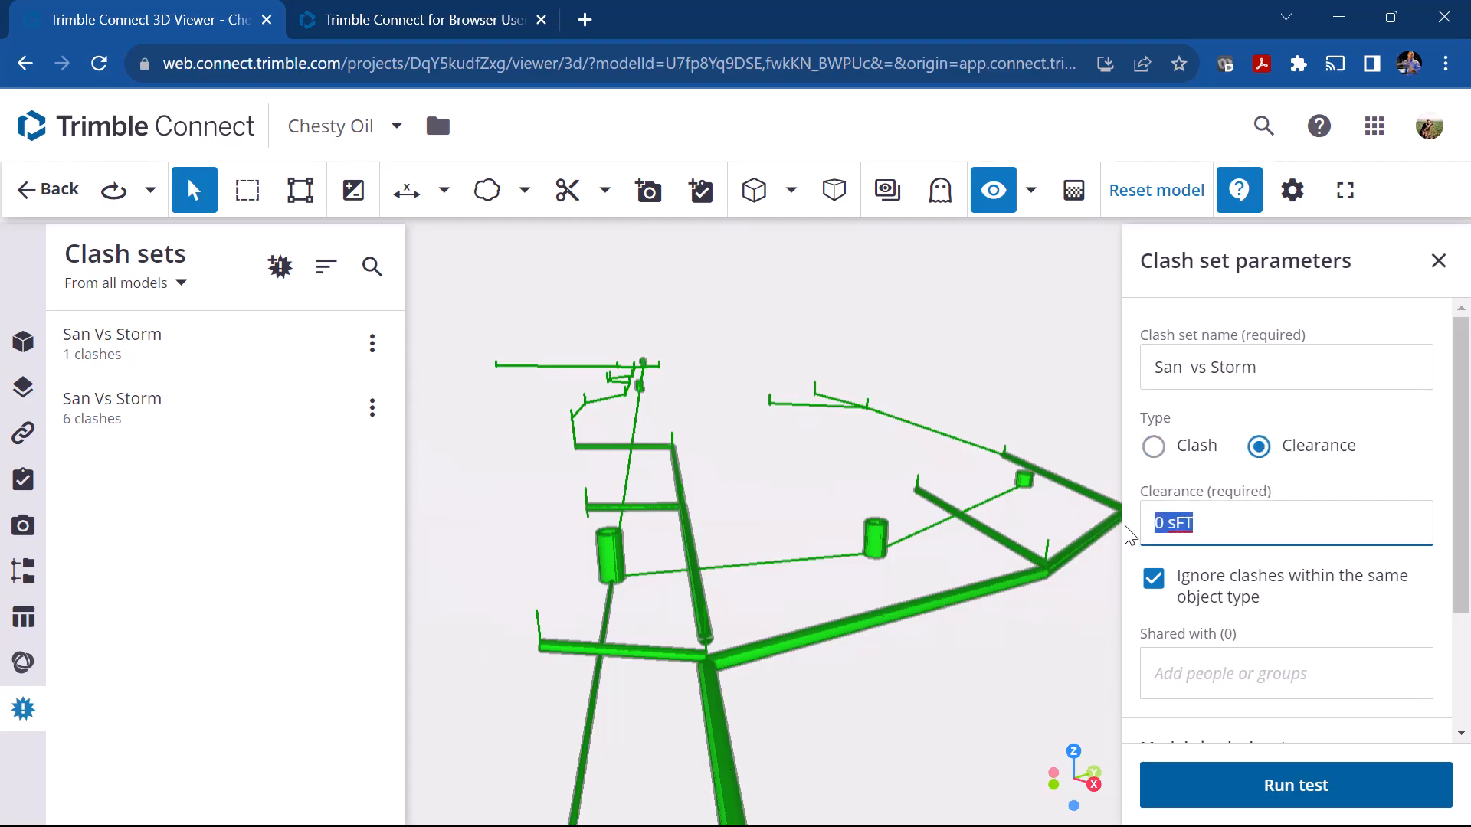
text(1.5)
Discard the unsaved clash set and examine the properties of the crossing sanitary pipe 11-10 and storm pipe 49.
click(979, 504)
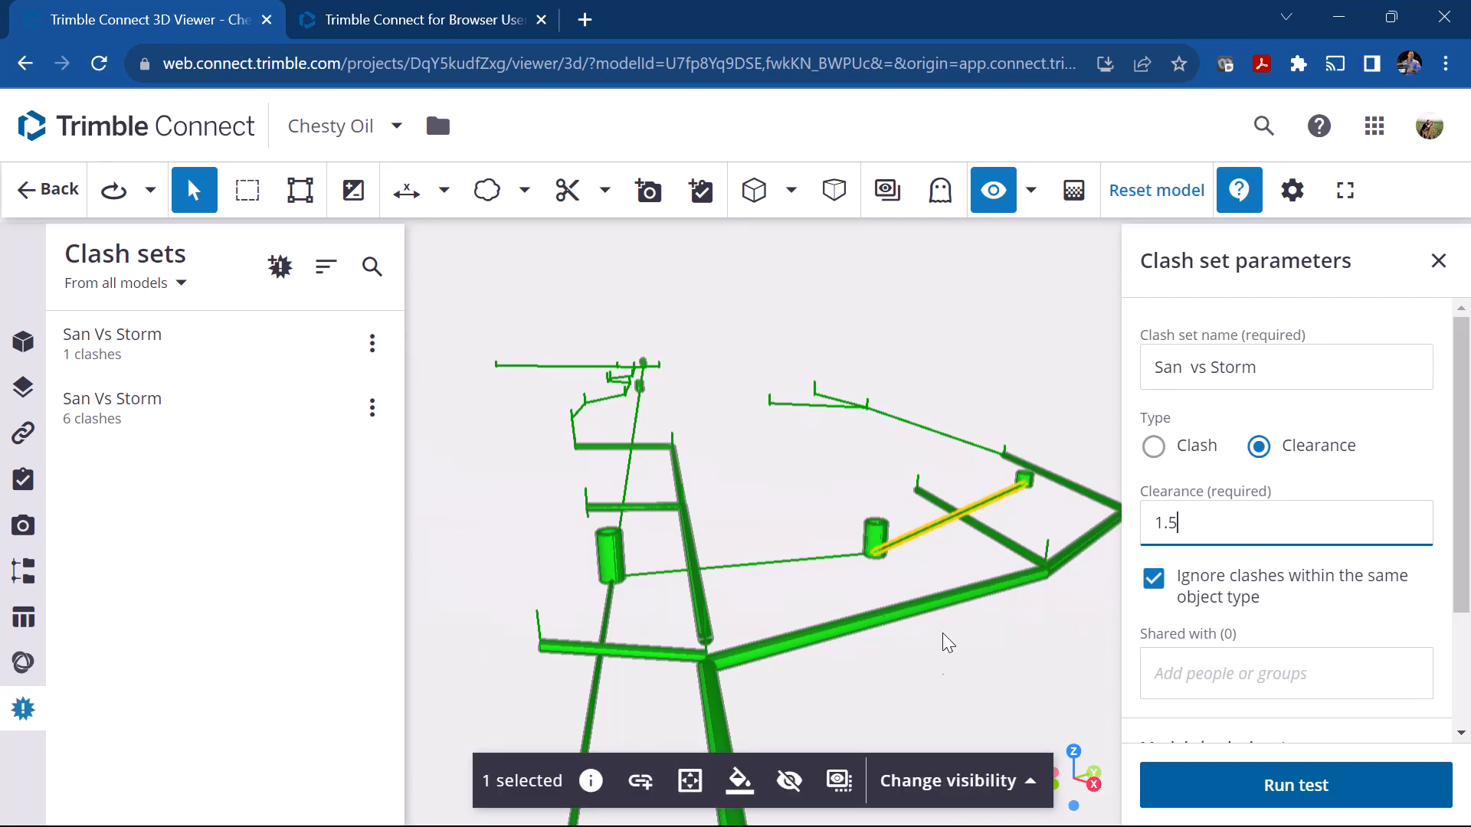
click(591, 781)
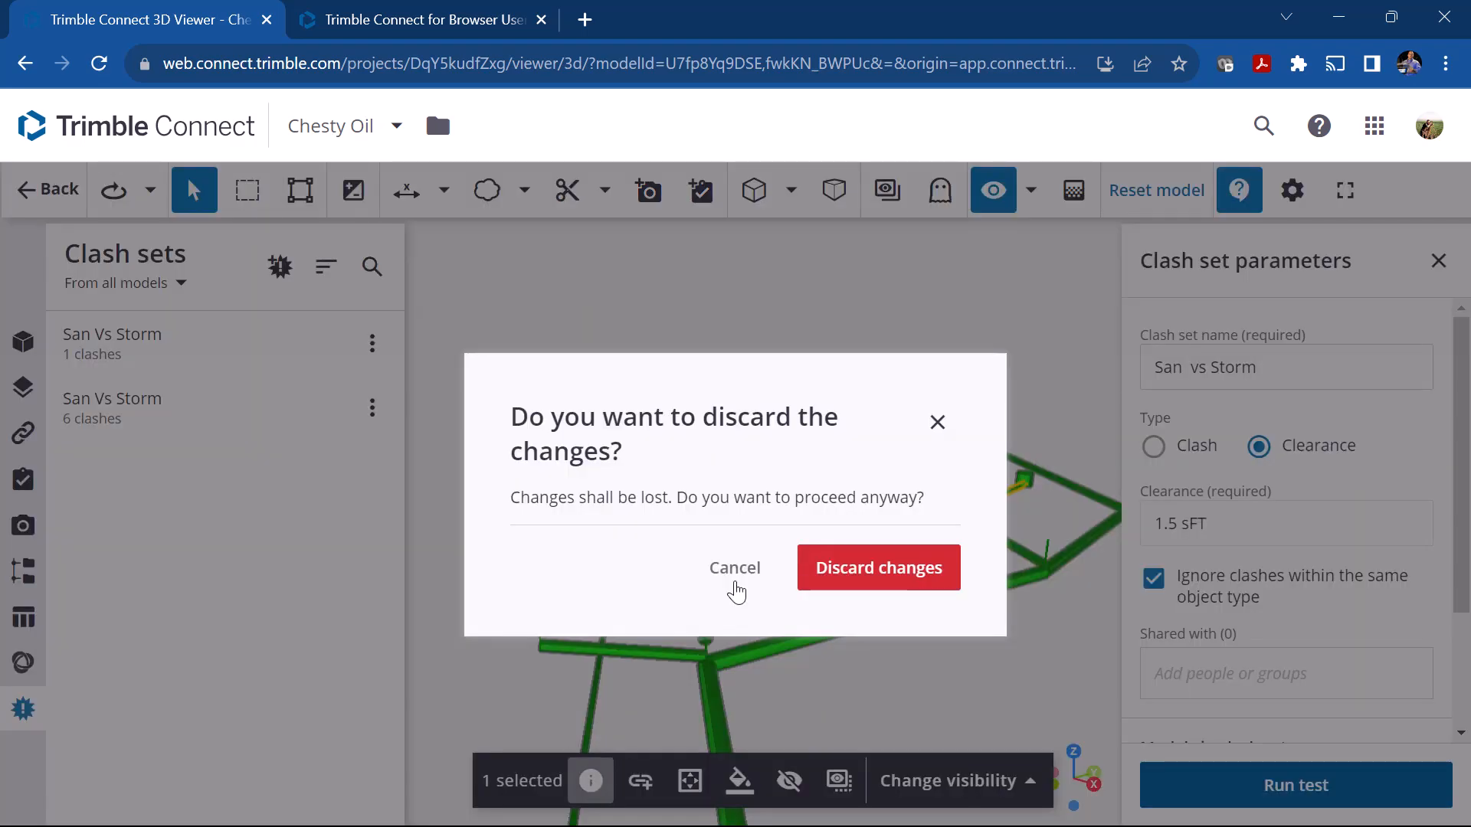
click(846, 573)
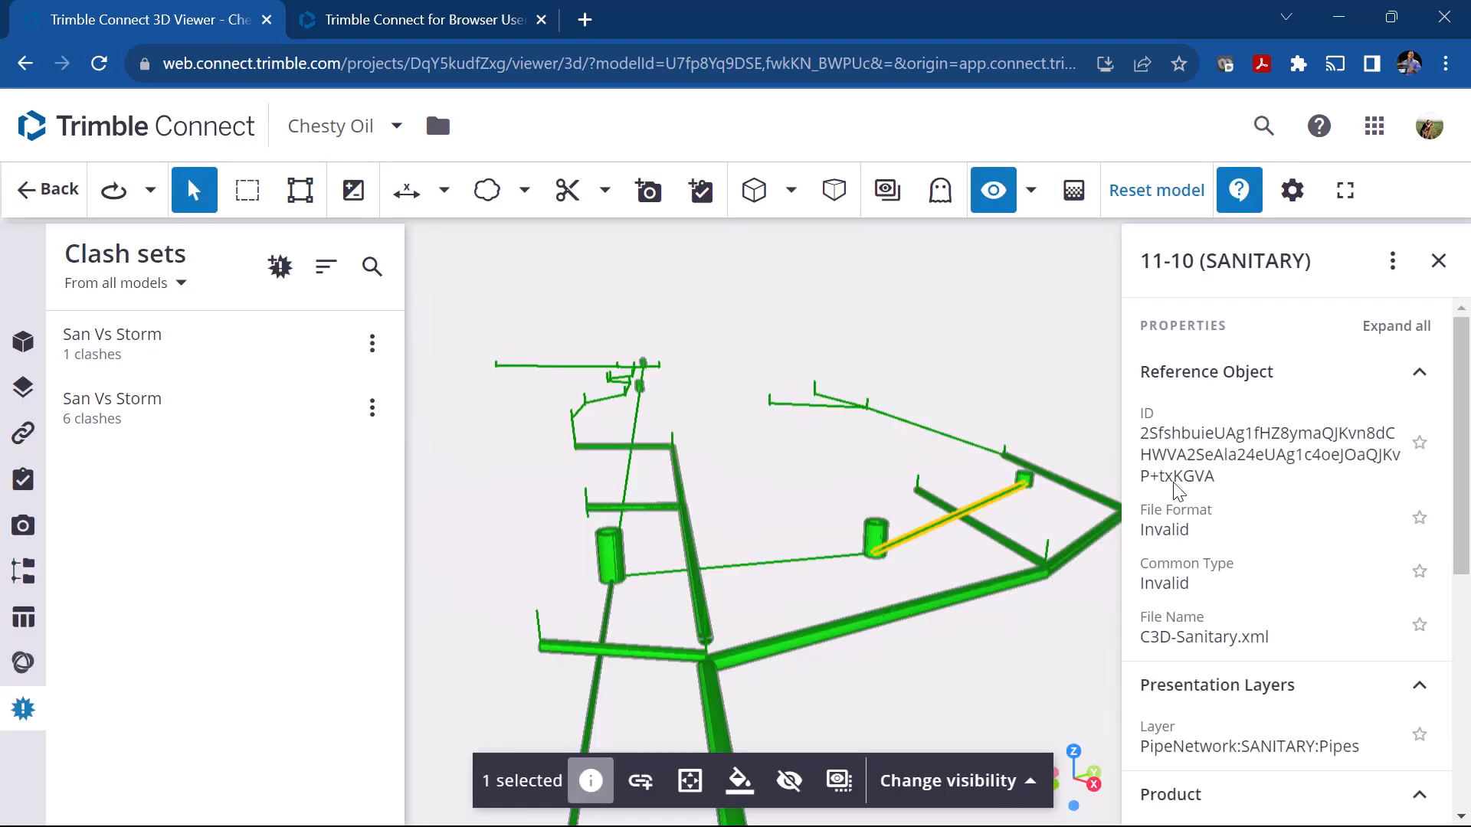
scroll(1263, 692, down, 3)
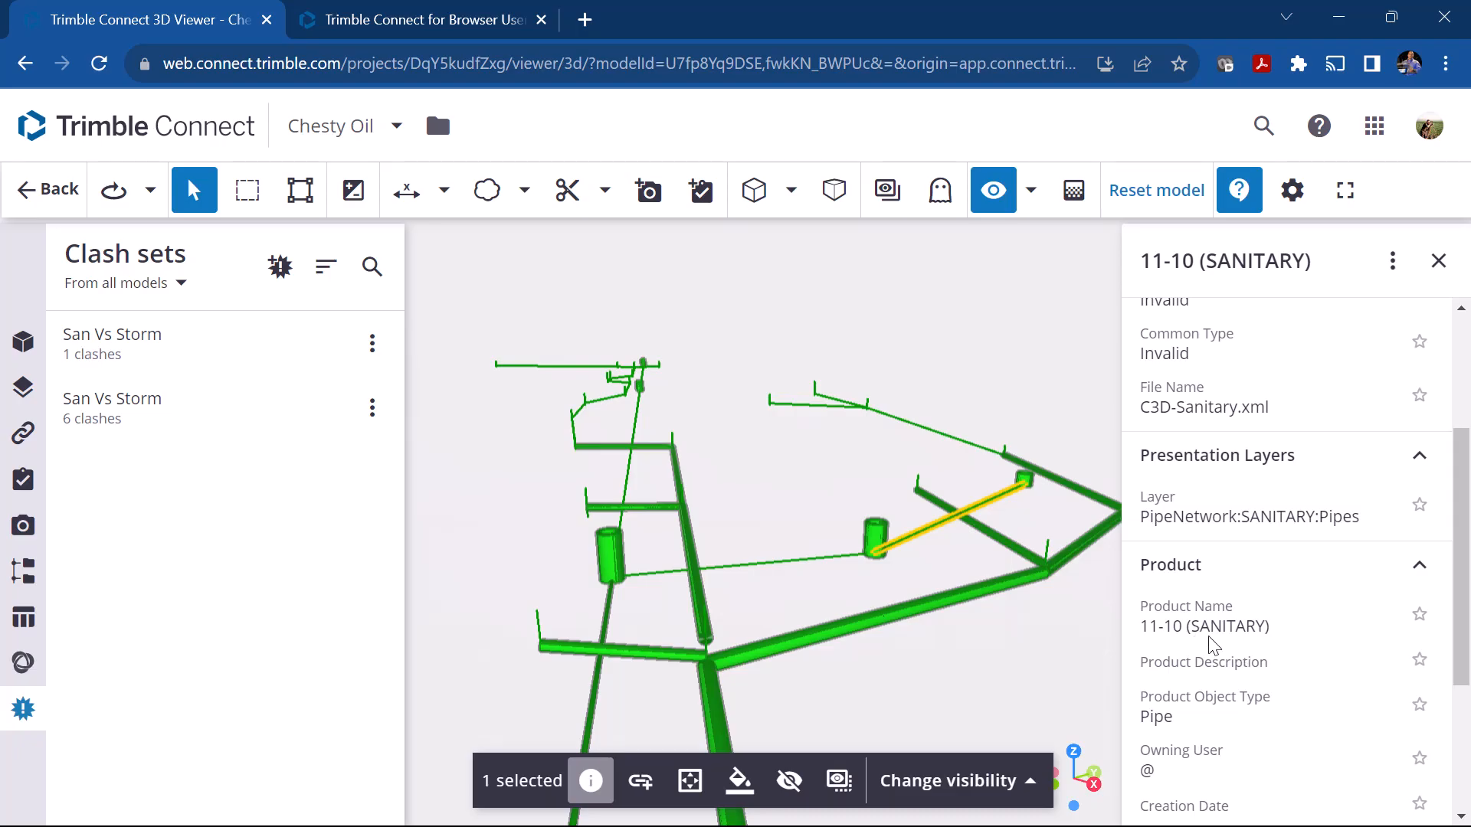
scroll(1233, 643, down, 2)
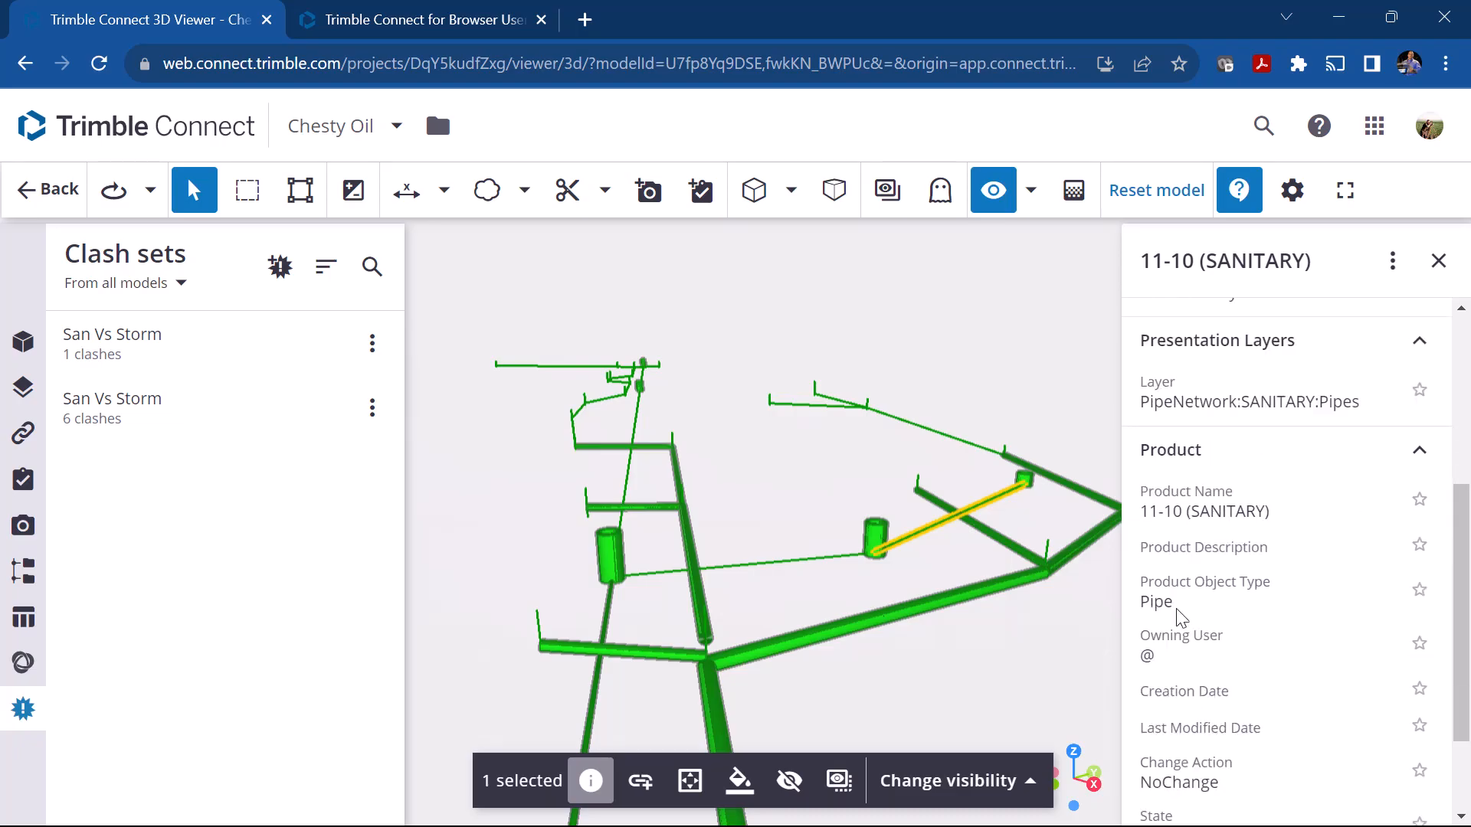
click(1000, 548)
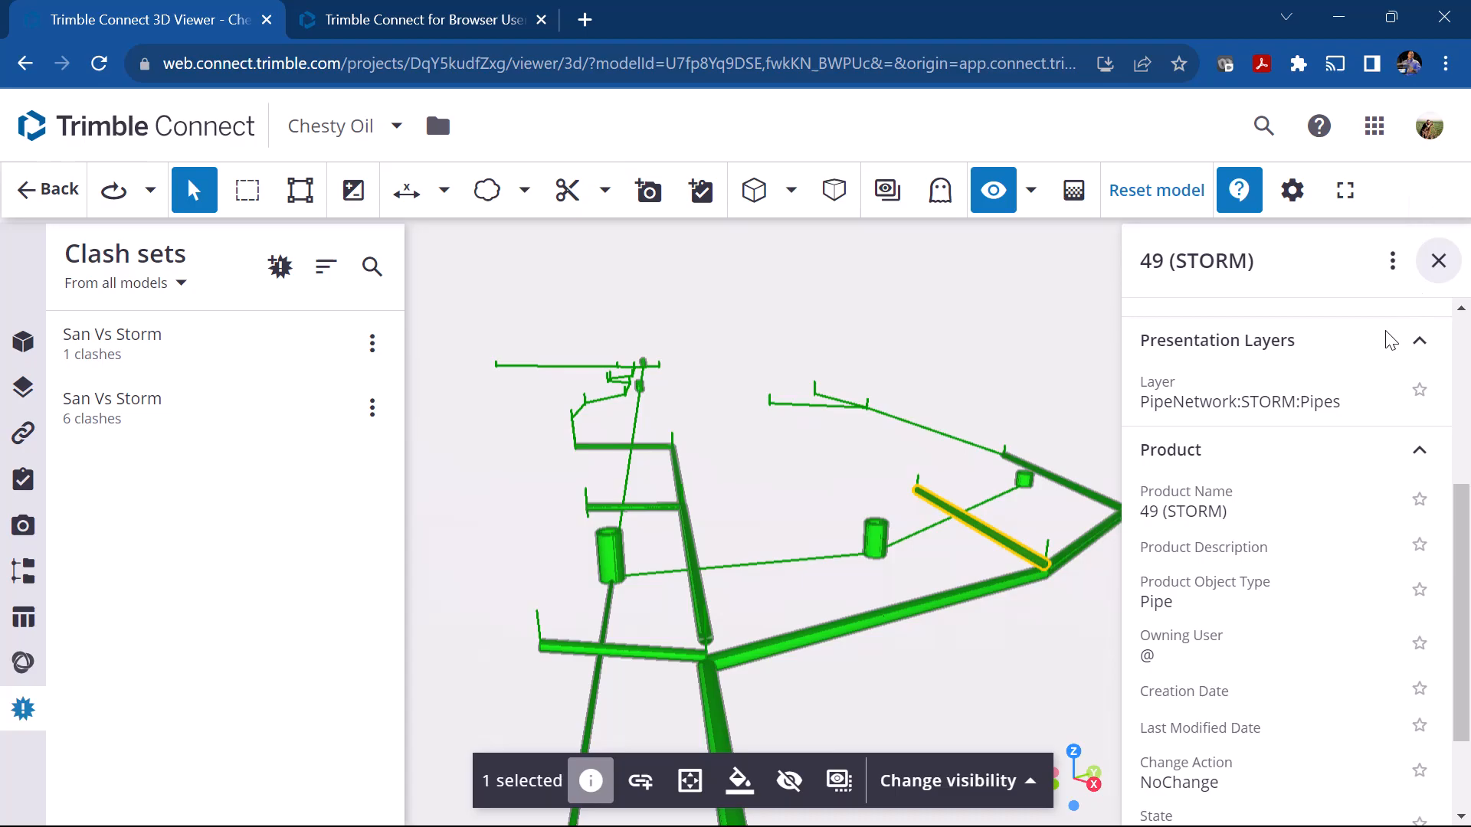
click(1437, 261)
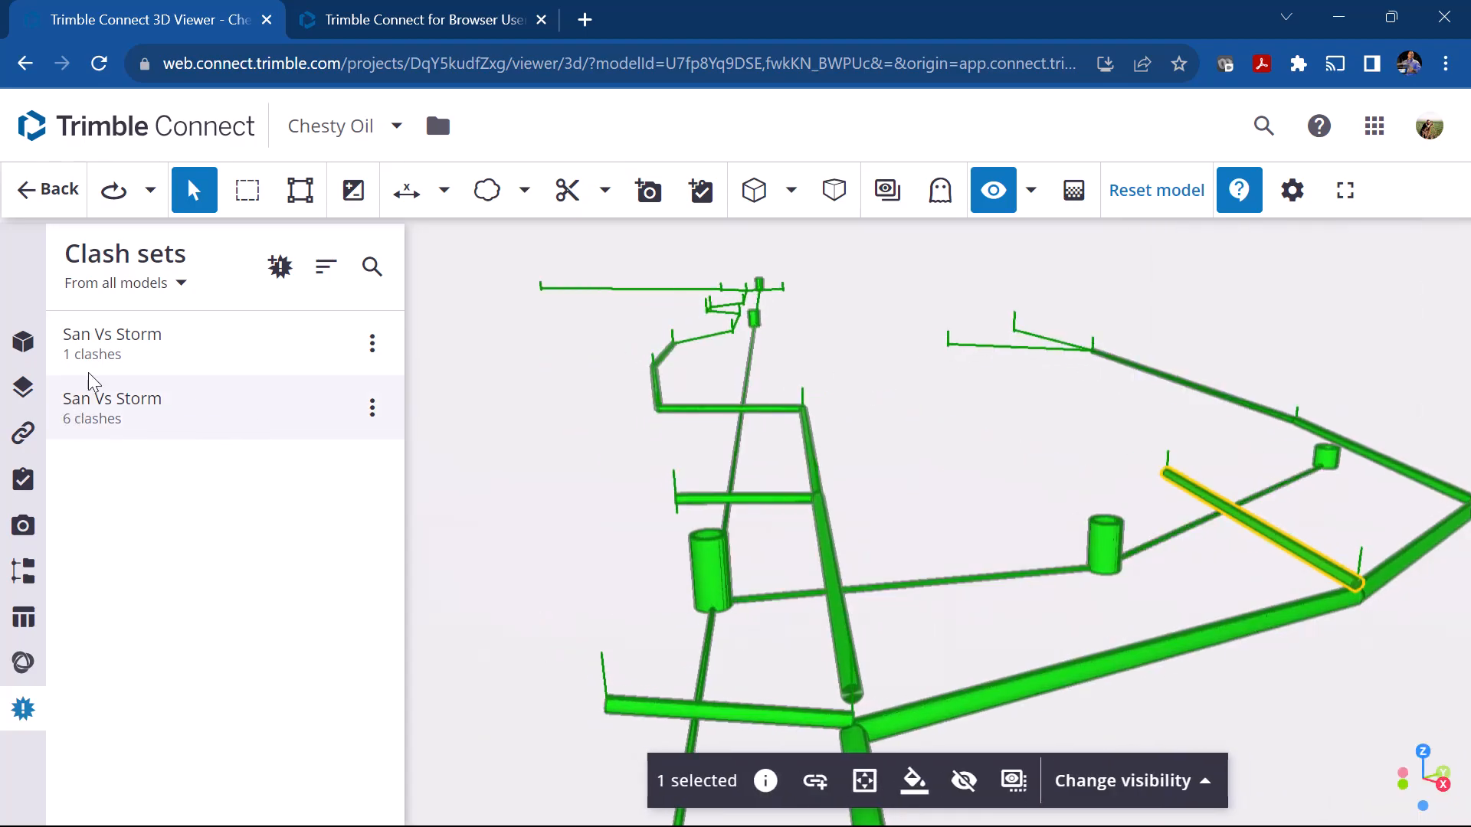
Begin another new clash set named San vs Storm and set its type to Clearance.
click(281, 267)
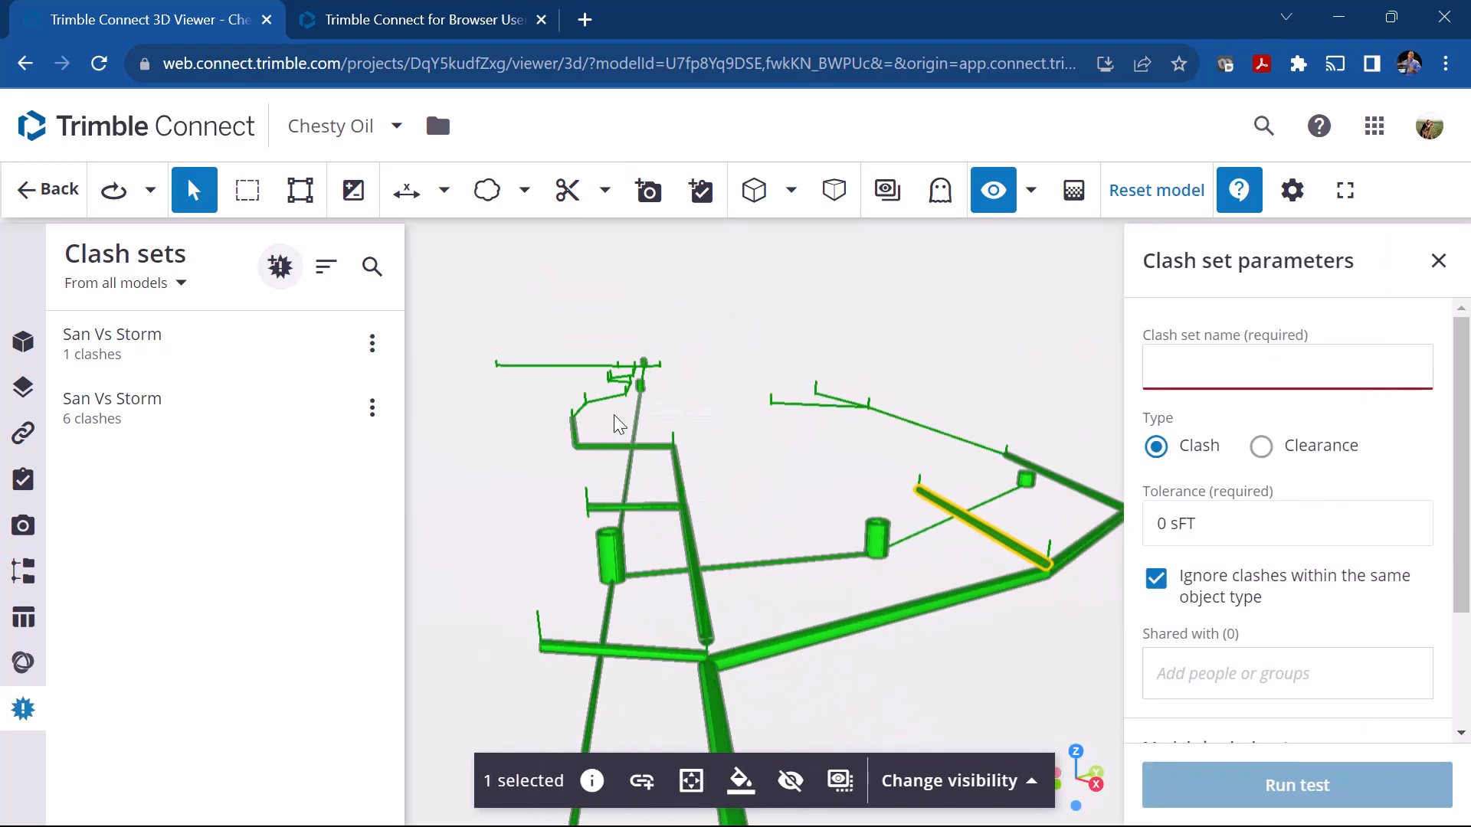
click(1008, 648)
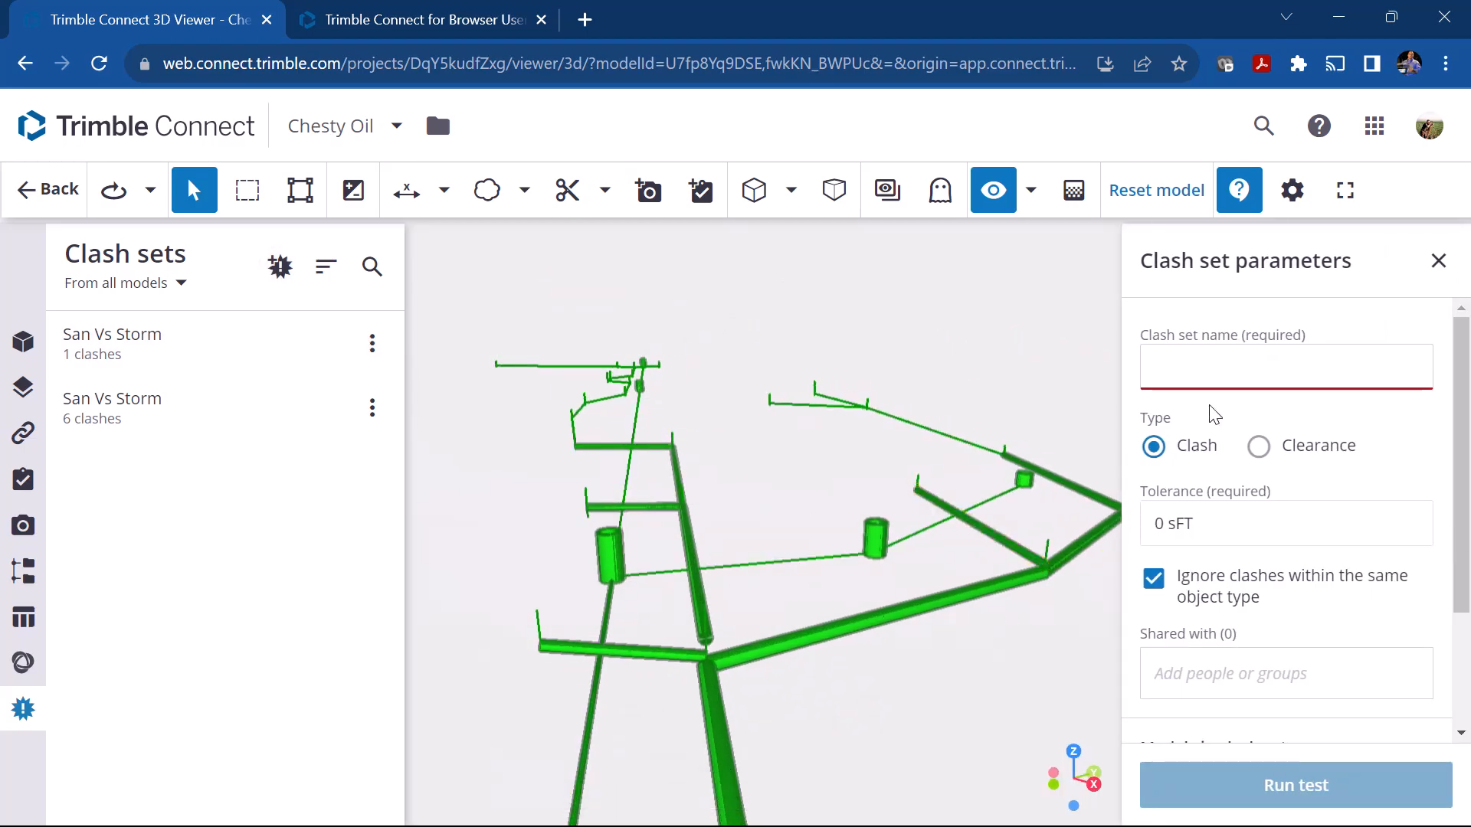
text(San)
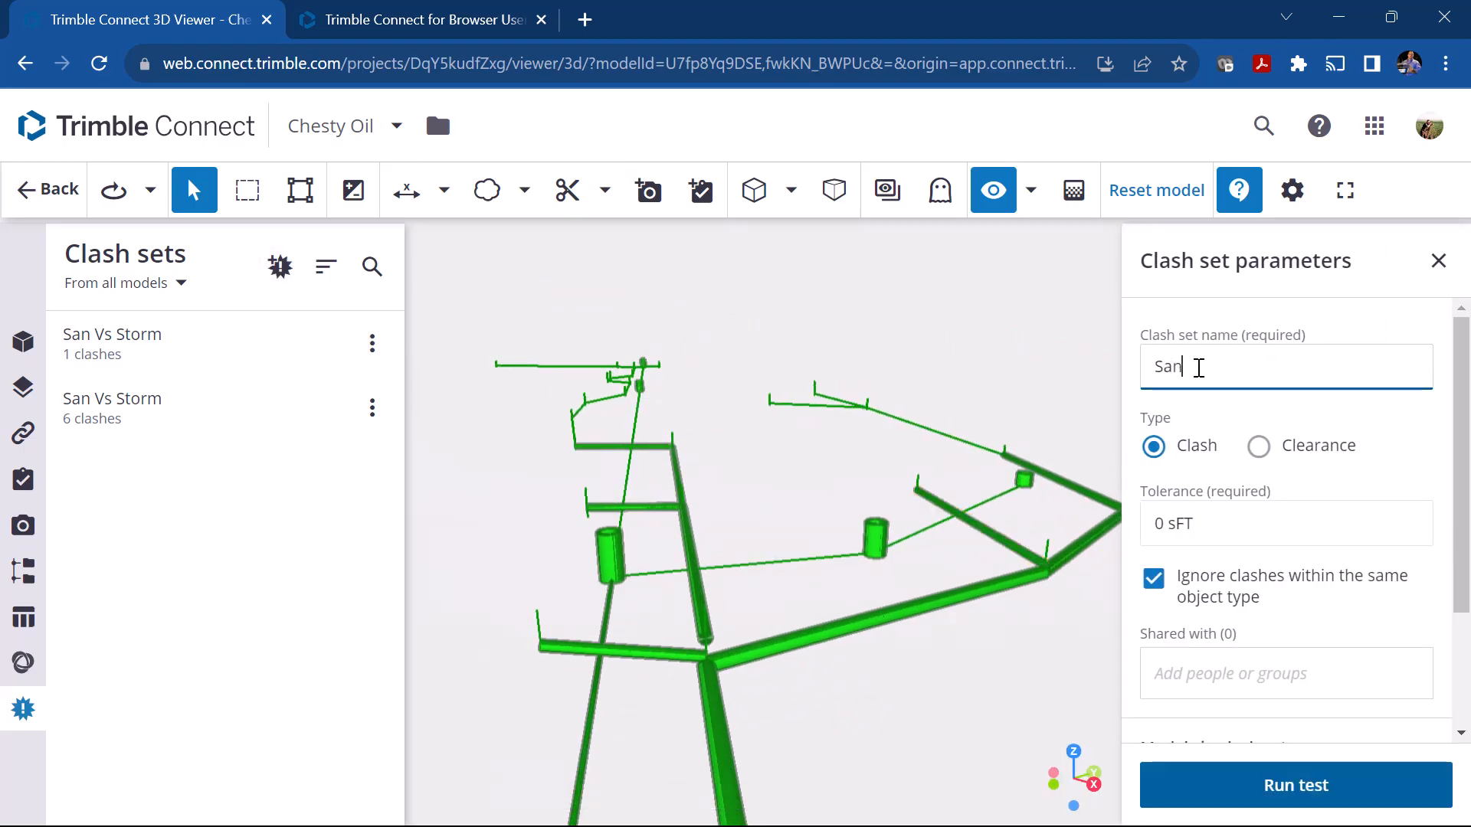
text( vs Strom)
click(1258, 447)
click(1204, 525)
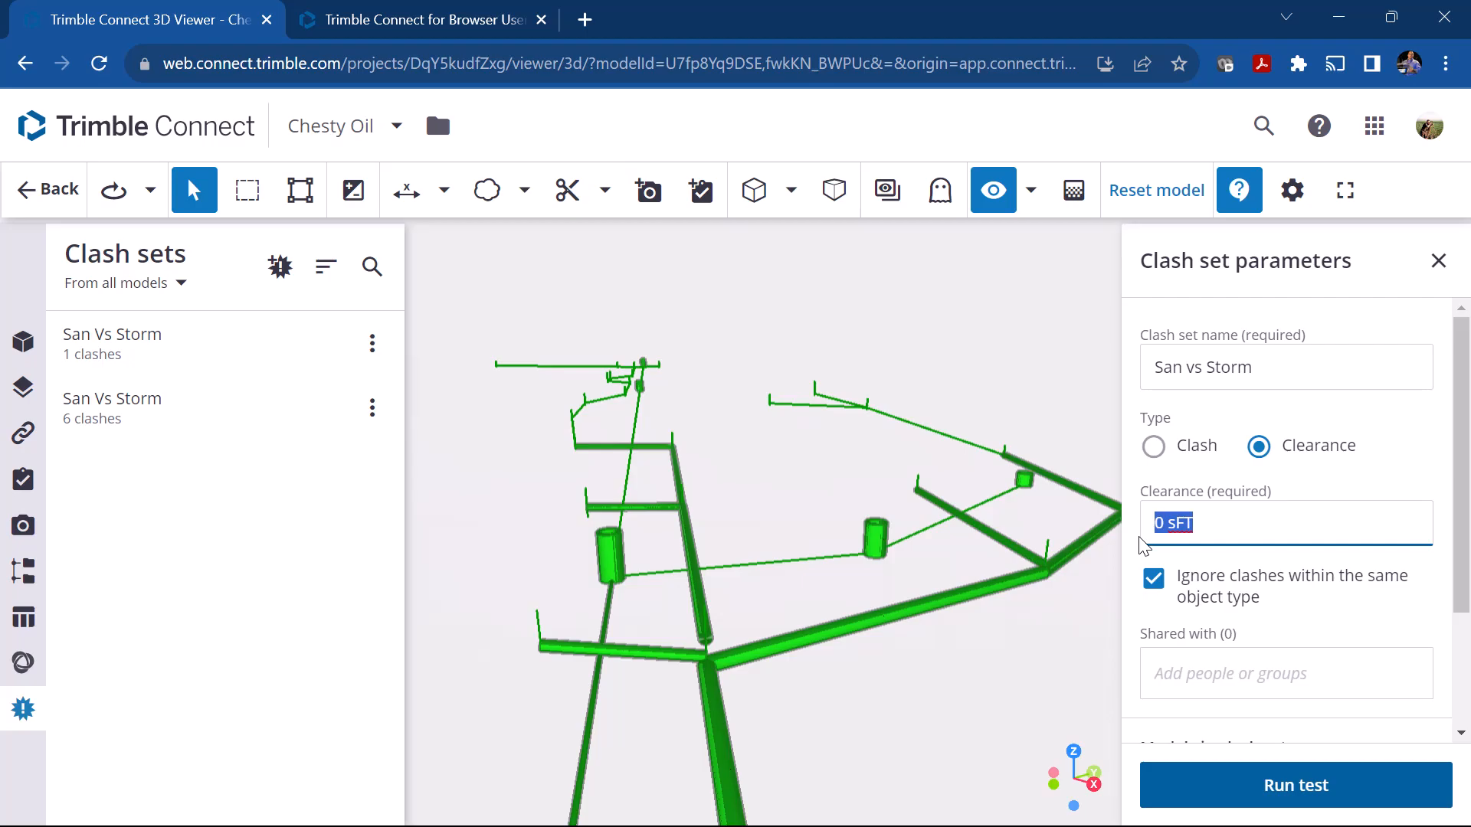
Stop ignoring clashes within the same object type, and close the clash set parameters without running the test.
click(1155, 602)
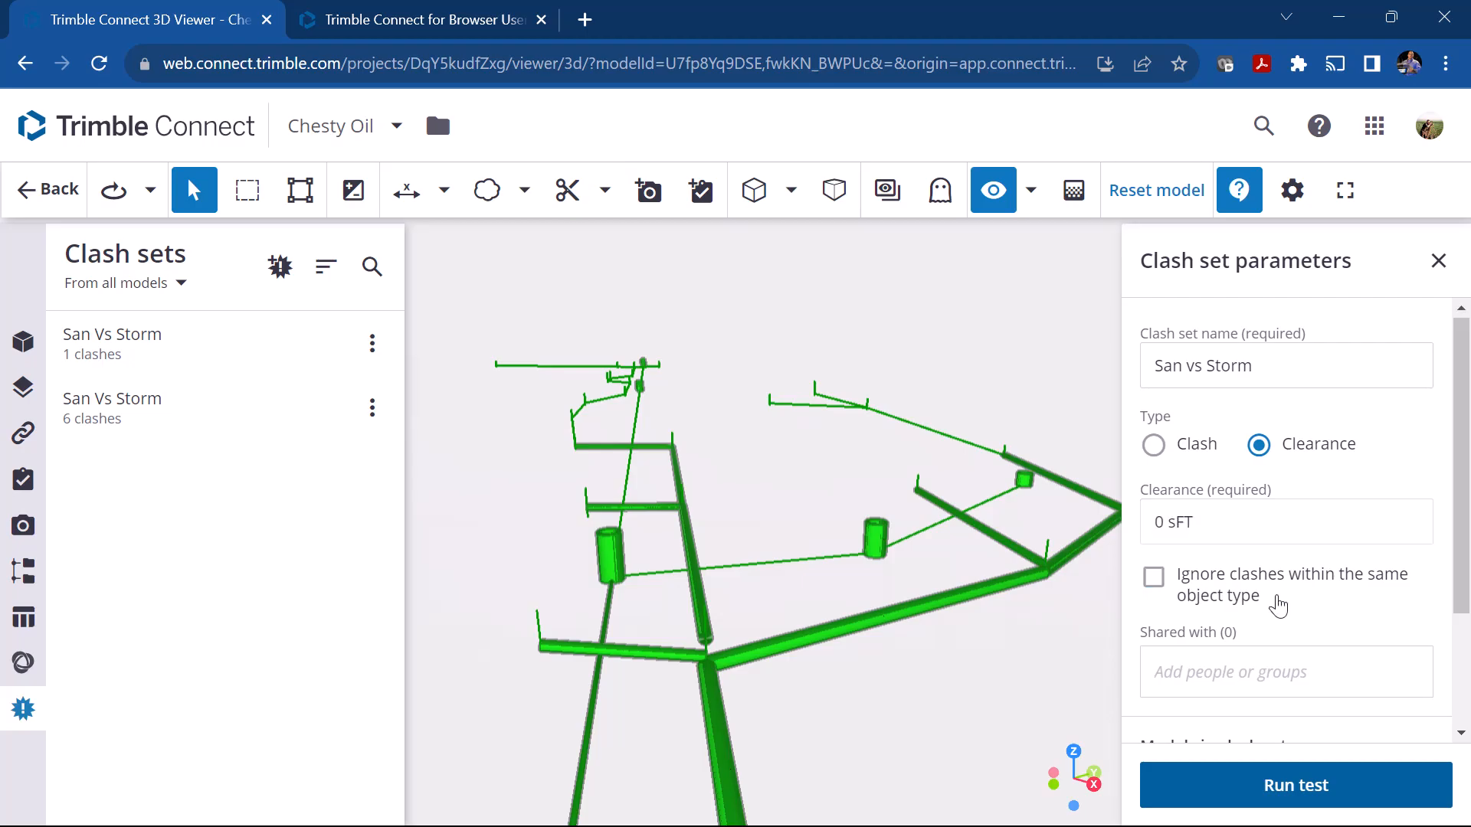
scroll(1263, 582, down, 2)
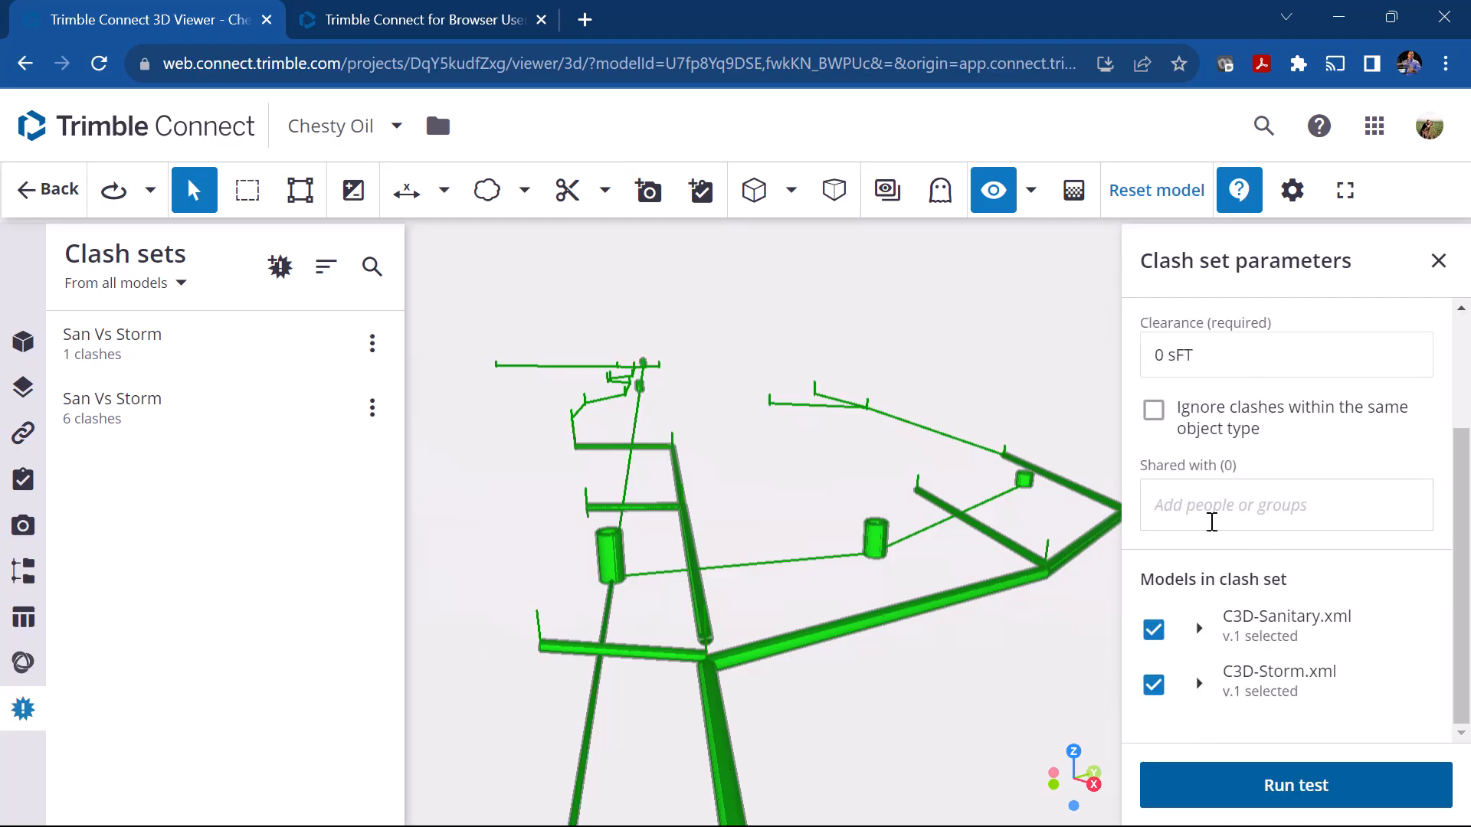
click(1211, 521)
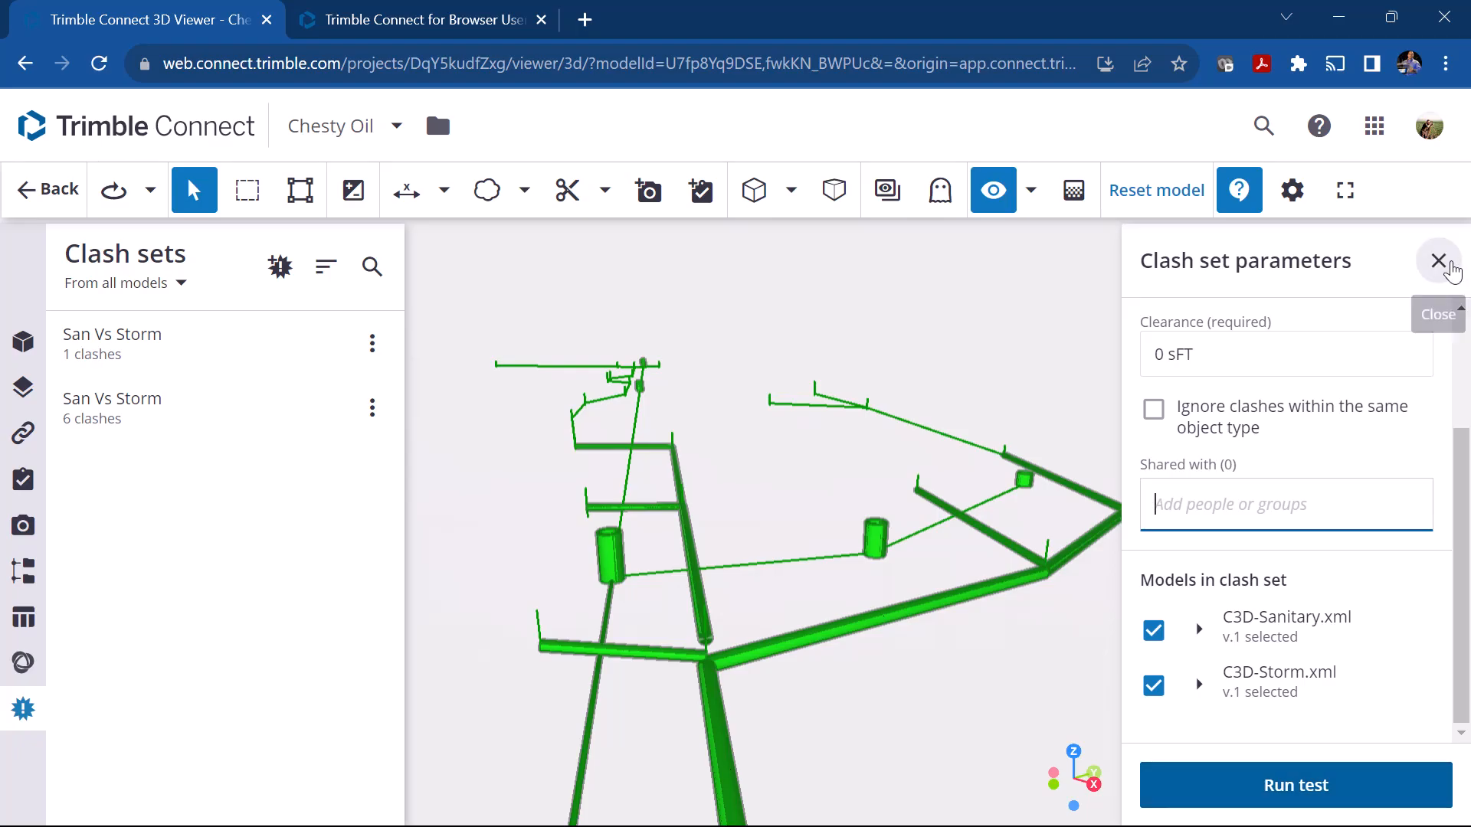
click(1438, 261)
click(889, 581)
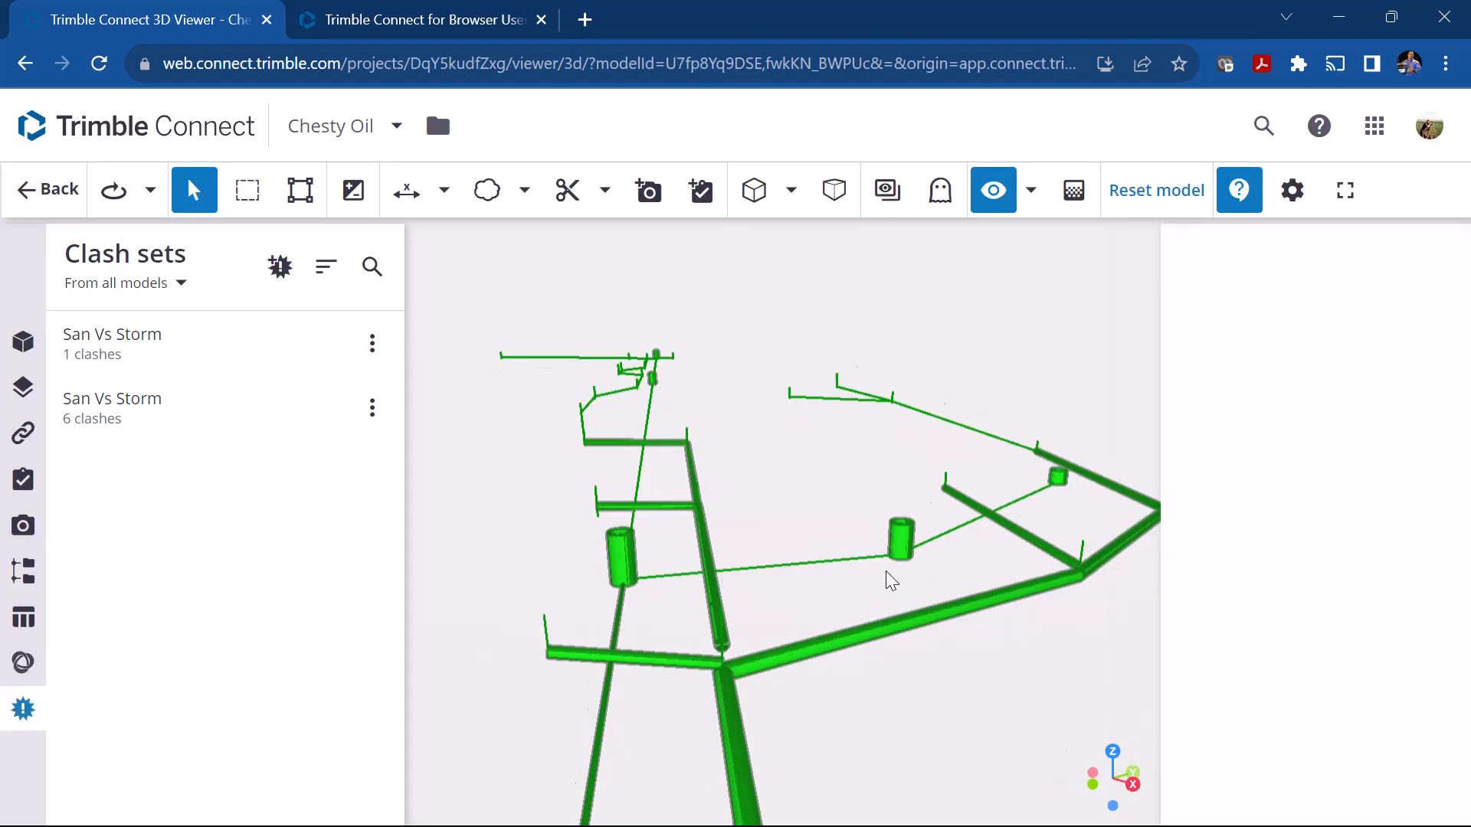
Open the San Vs Storm clash set with six clashes and examine SANV-1 and SANV-2 in the model.
click(108, 405)
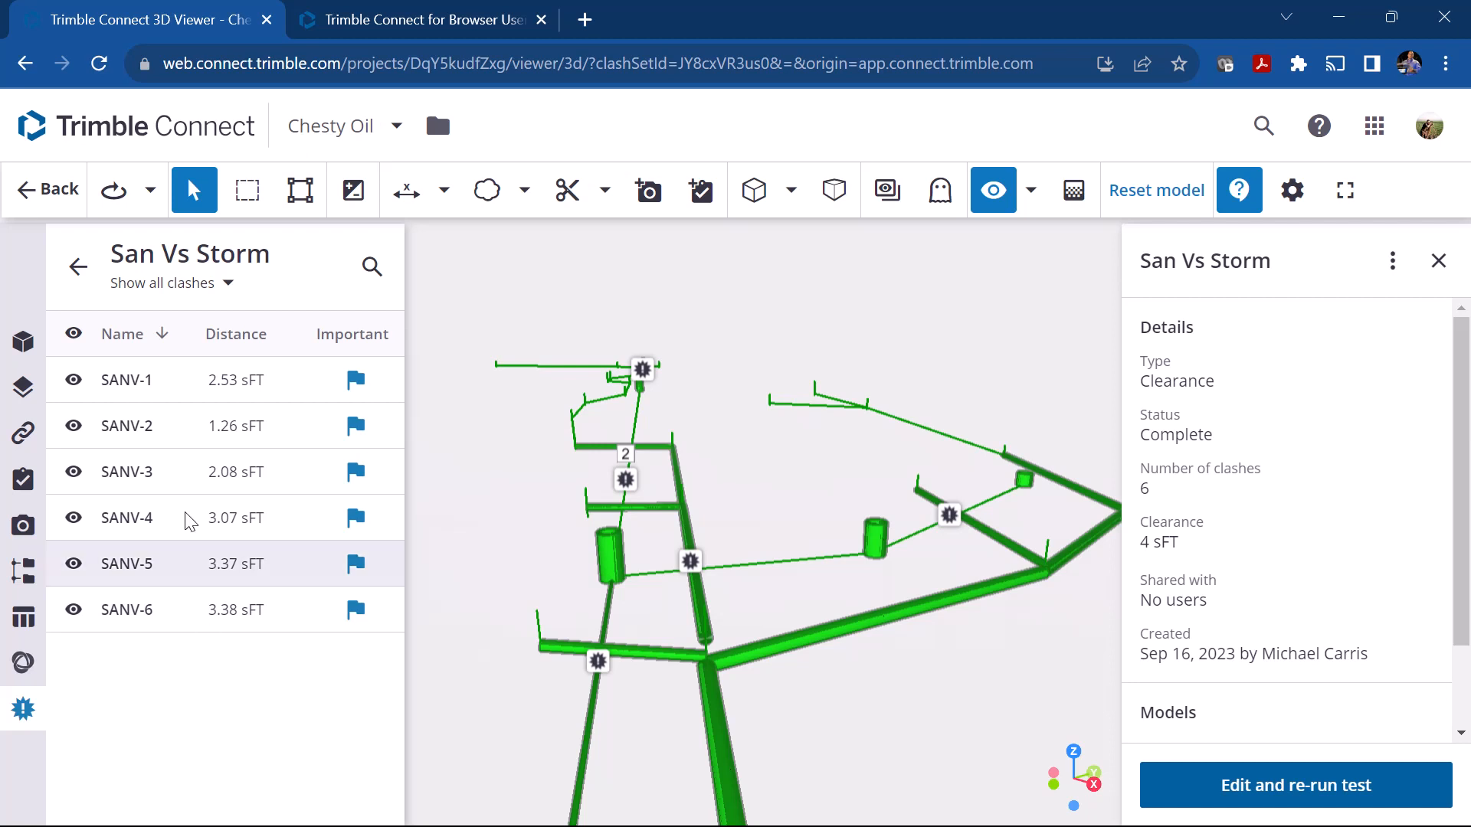
click(153, 395)
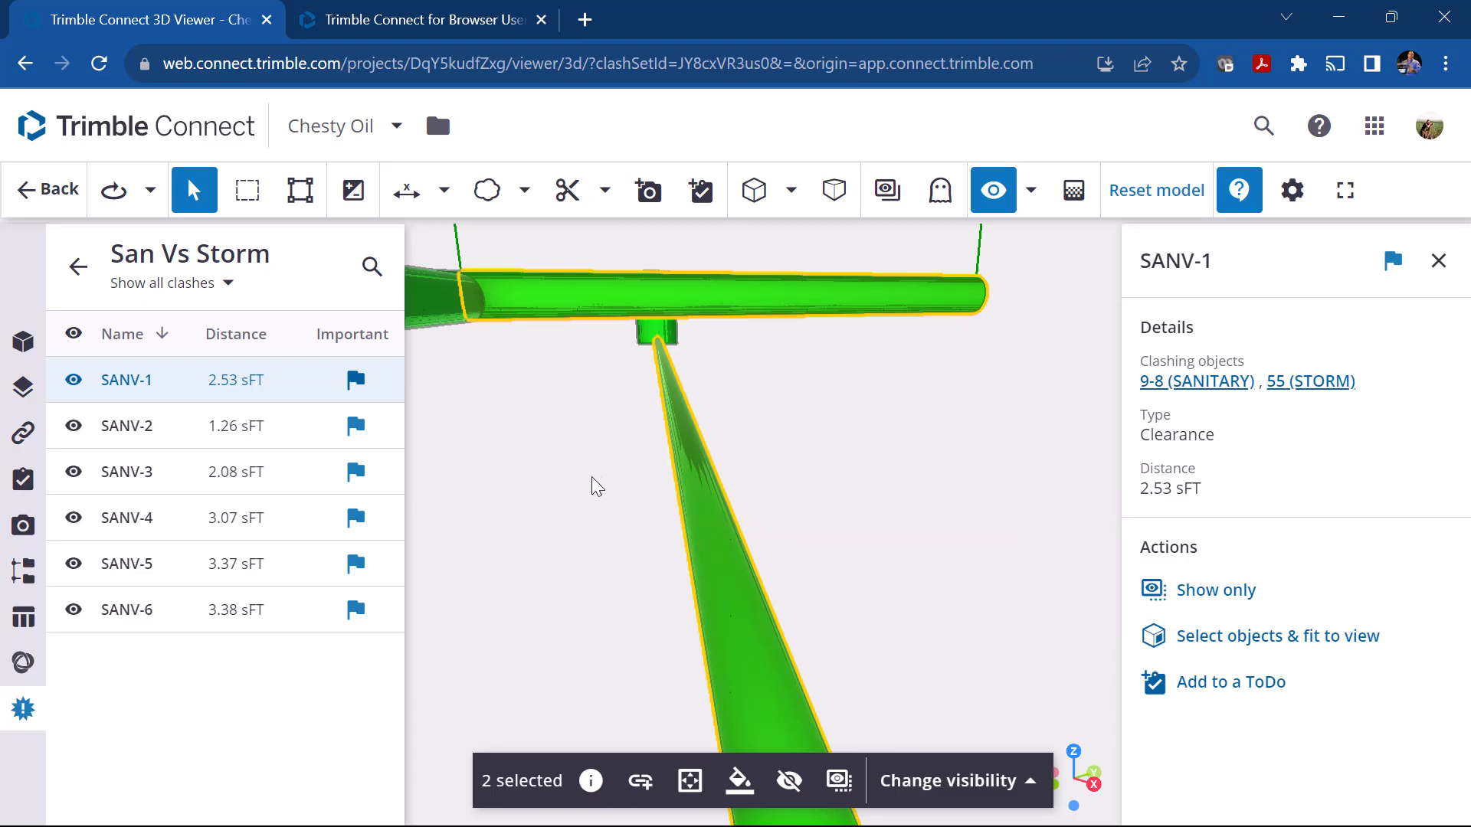
scroll(677, 521, down, 6)
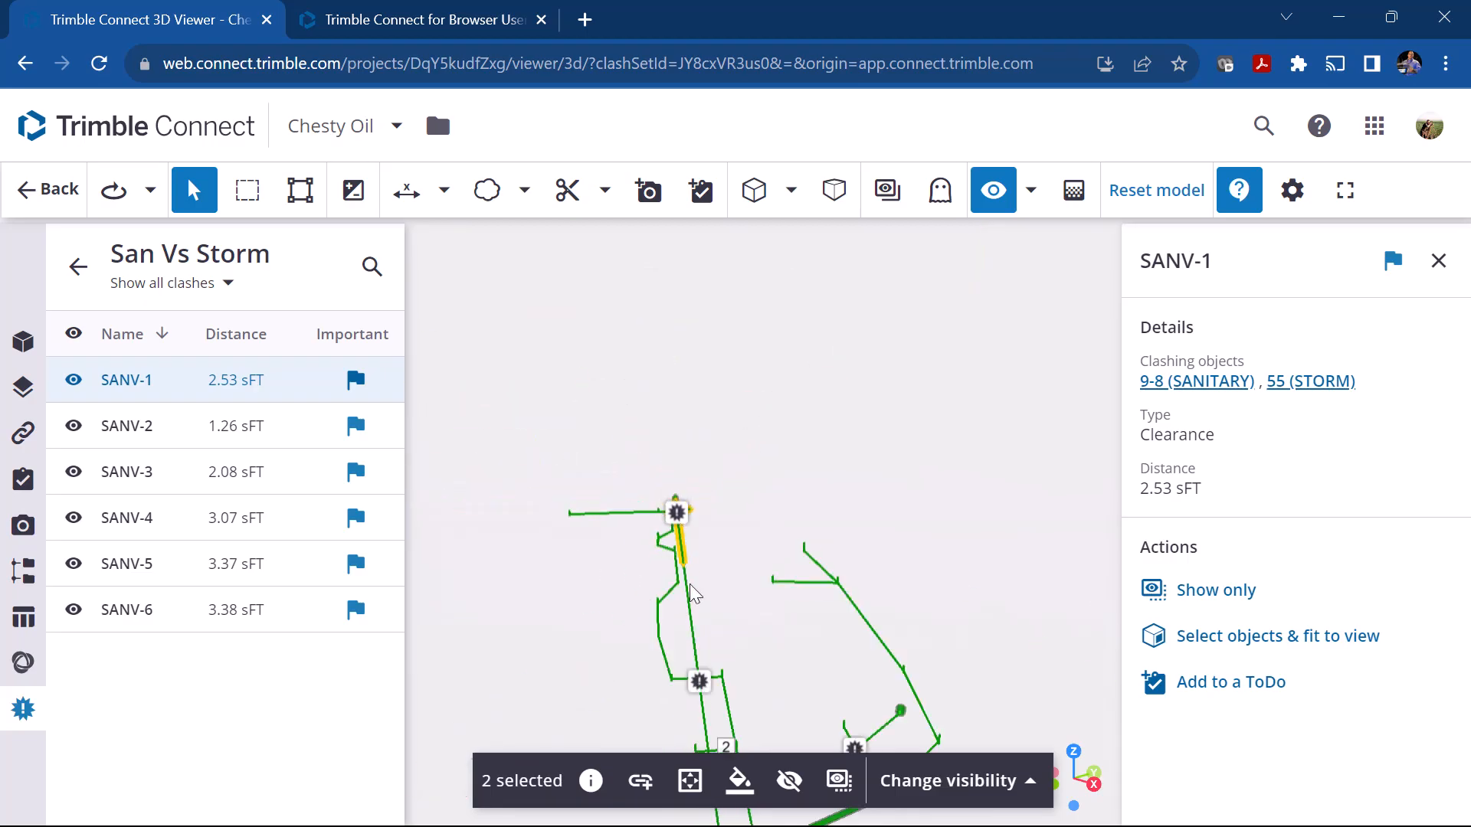
click(218, 435)
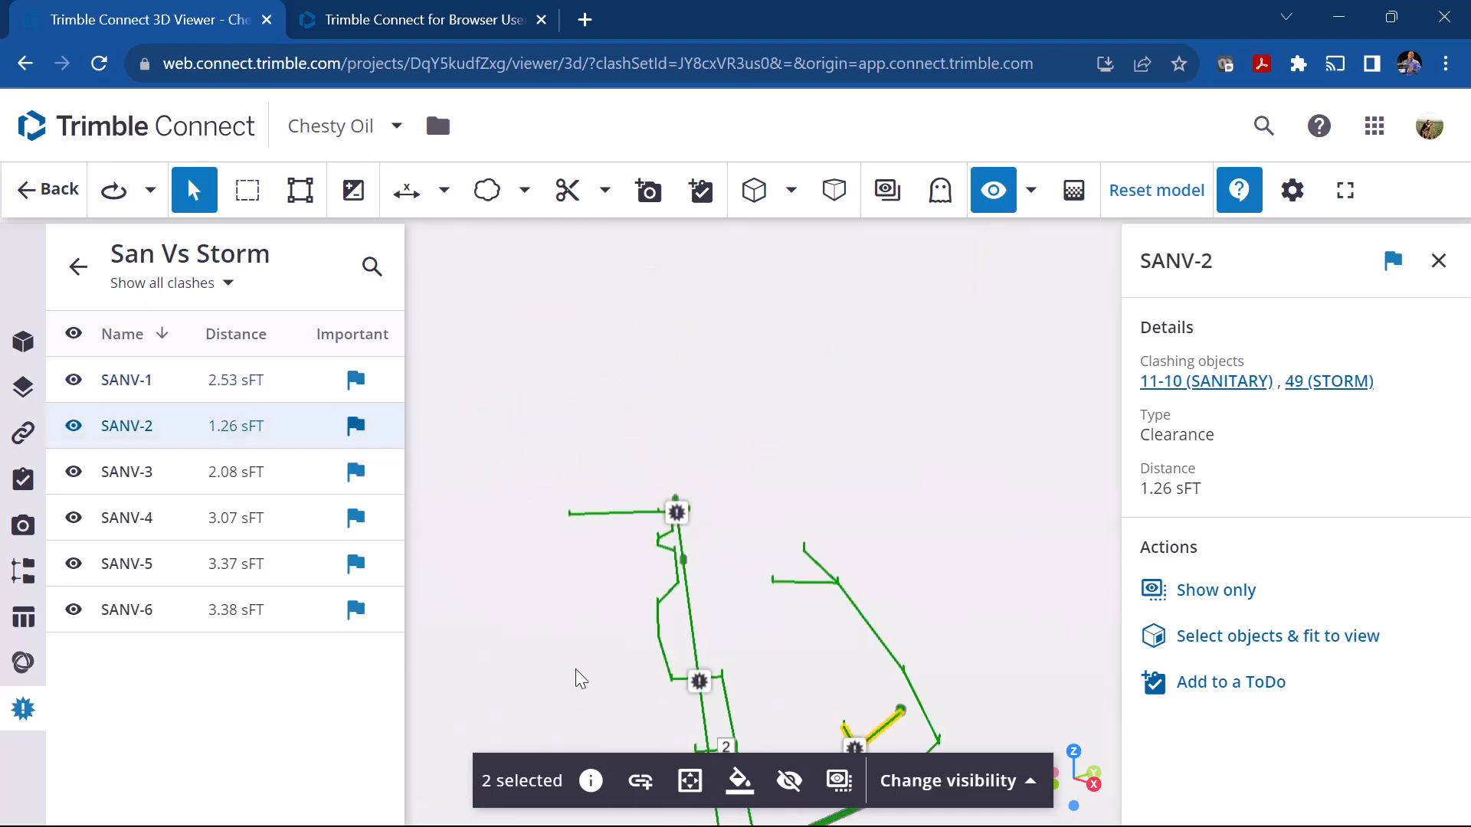
scroll(913, 736, up, 3)
drag(913, 736, 802, 750)
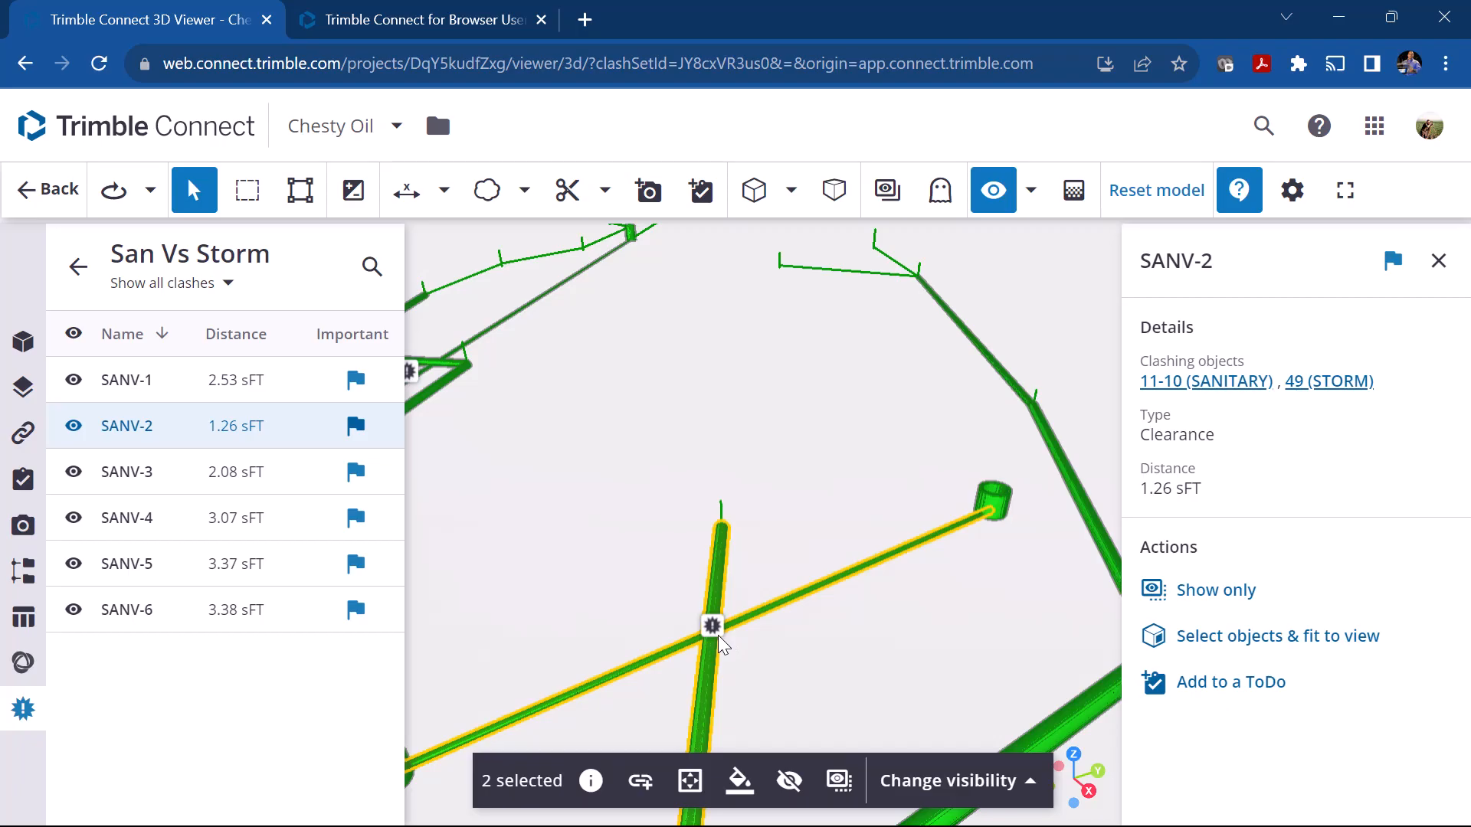
Mark every clash except SANV-2 in the San Vs Storm set as not important.
click(356, 381)
click(817, 622)
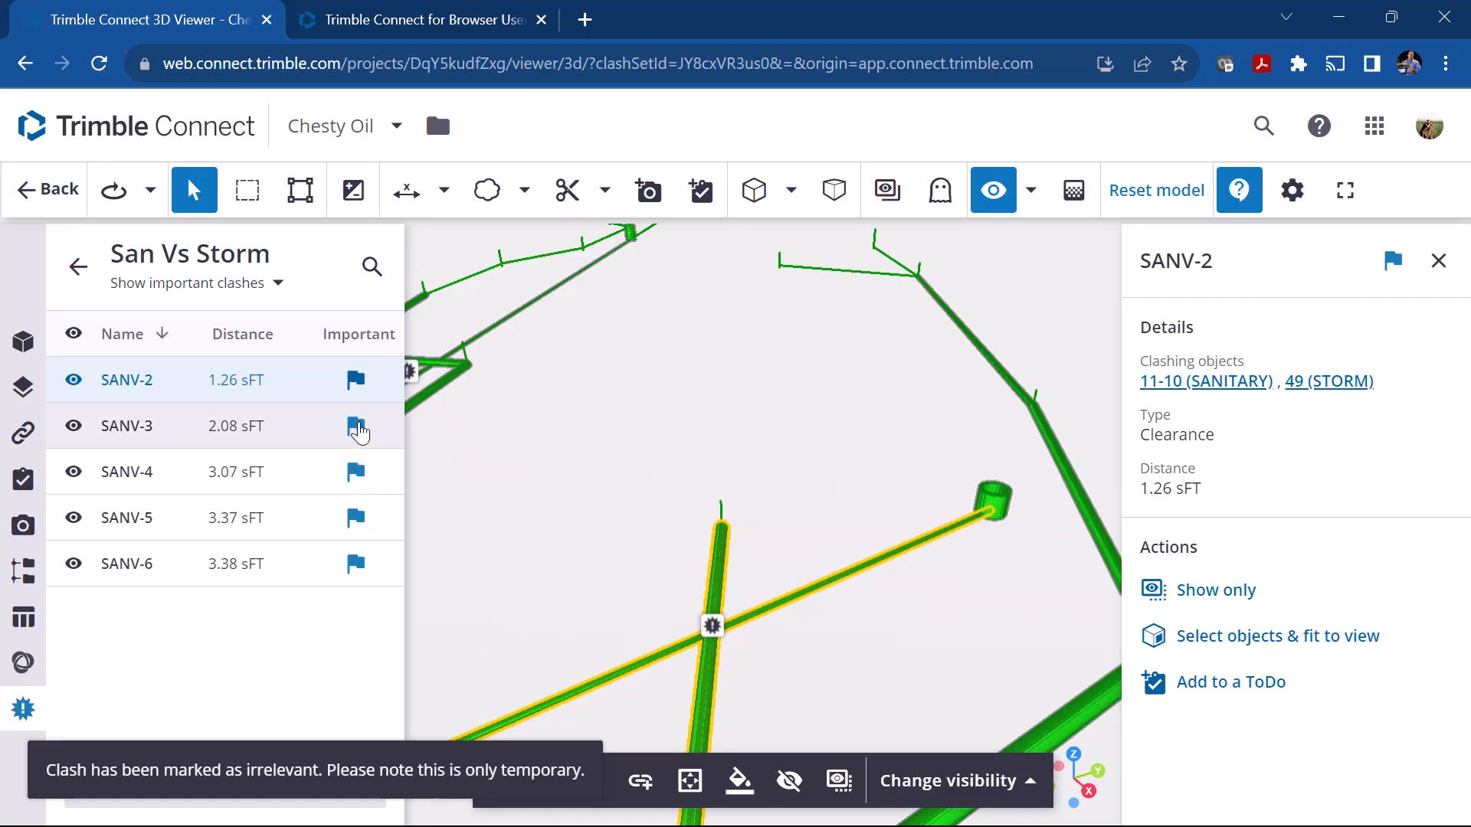
click(357, 427)
click(356, 427)
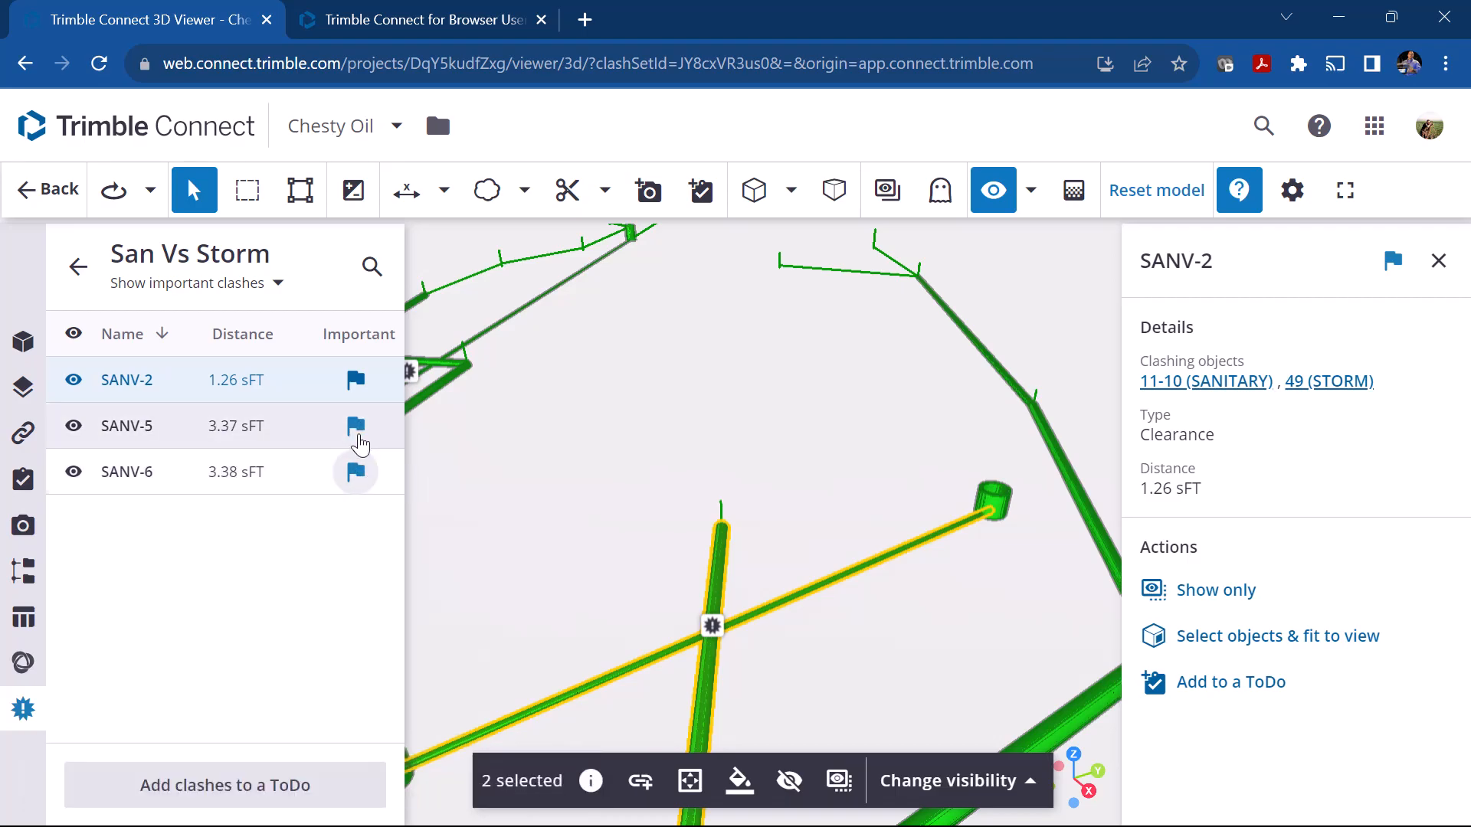
click(358, 428)
click(356, 427)
scroll(828, 610, down, 3)
middle_drag(821, 614, 1006, 525)
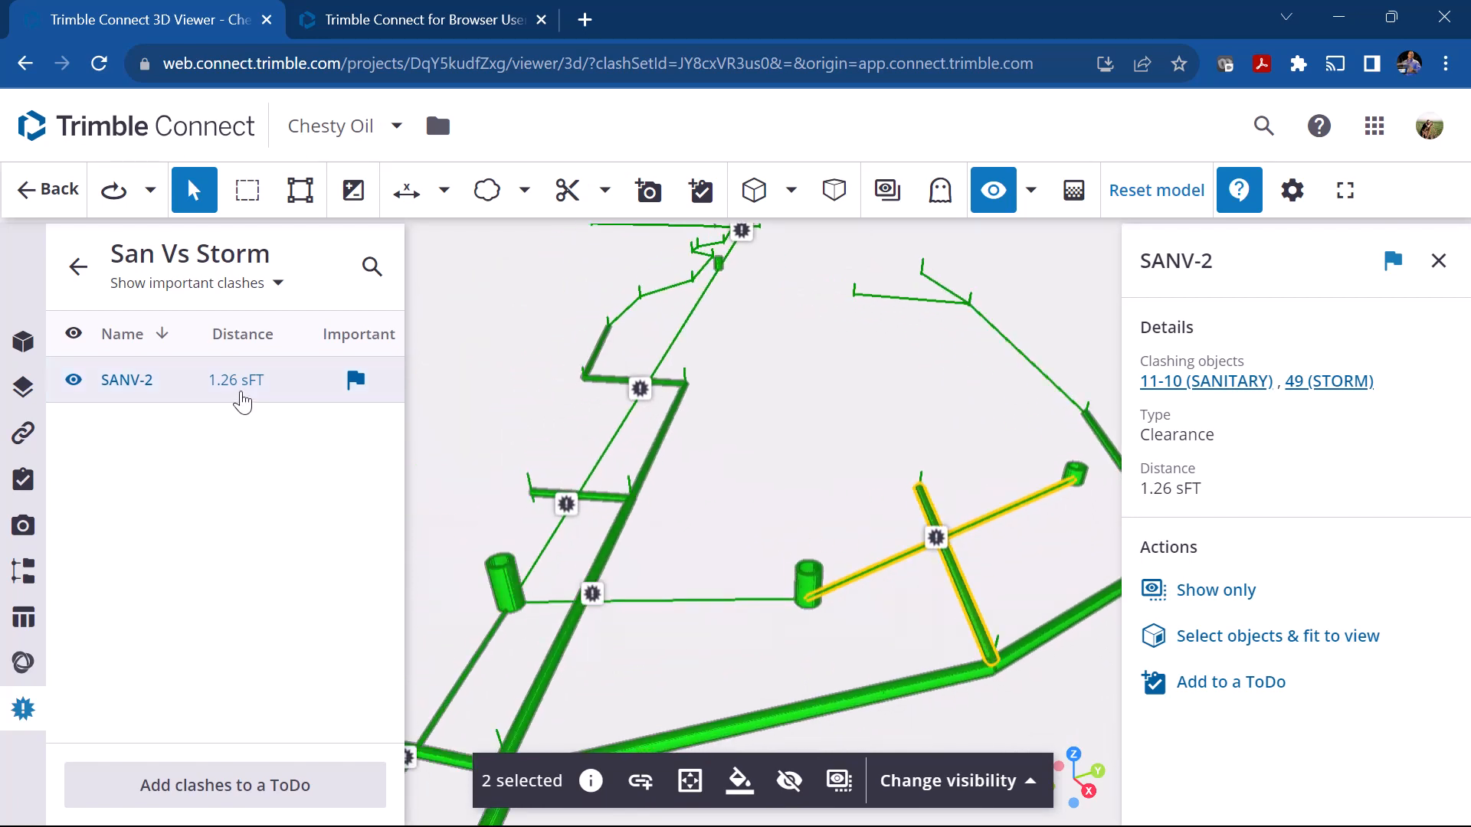
Go back to the clash sets and examine the San Vs Storm set with one clash at its pipe crossing.
click(79, 268)
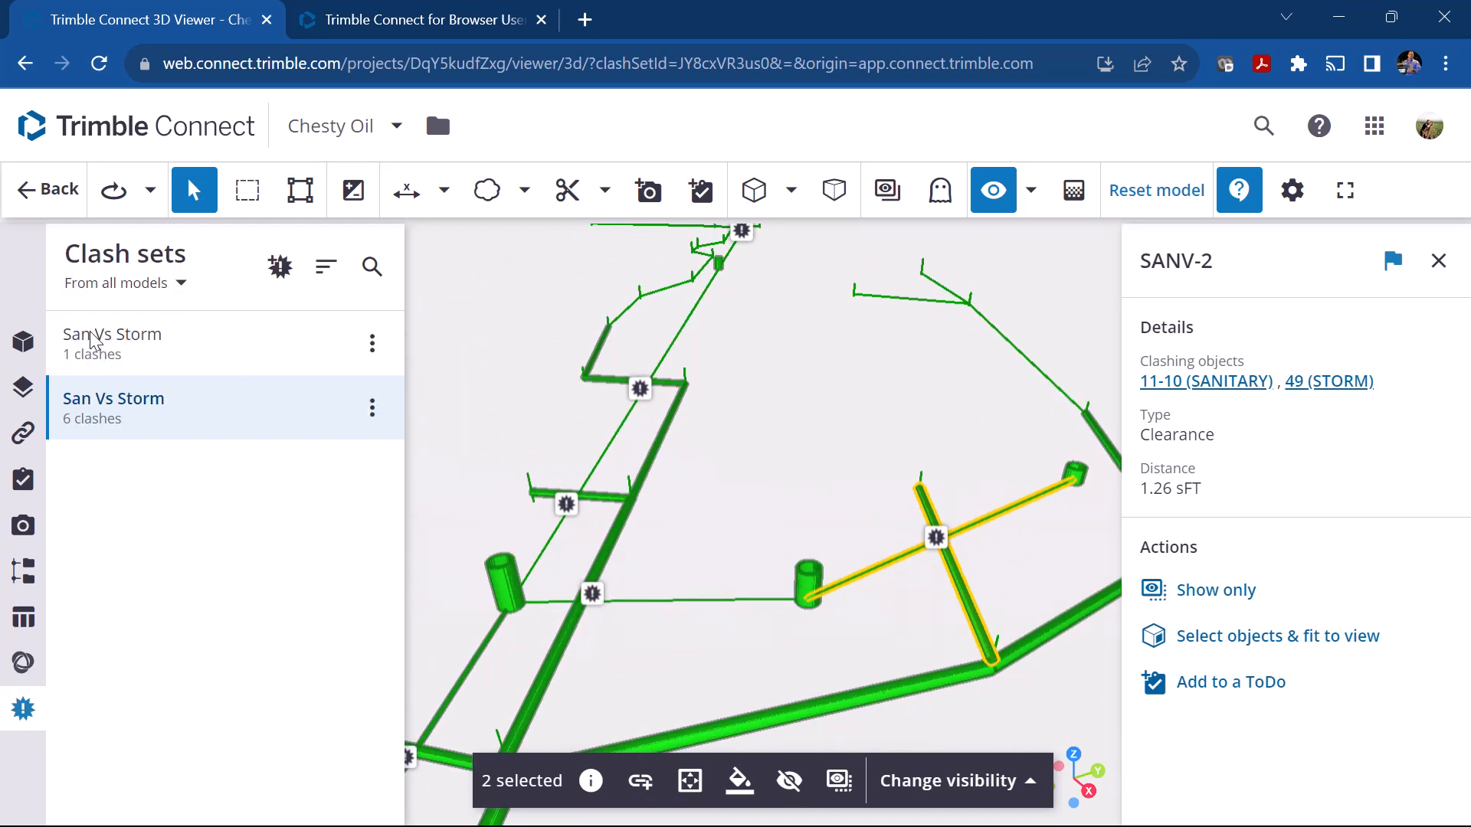
click(119, 347)
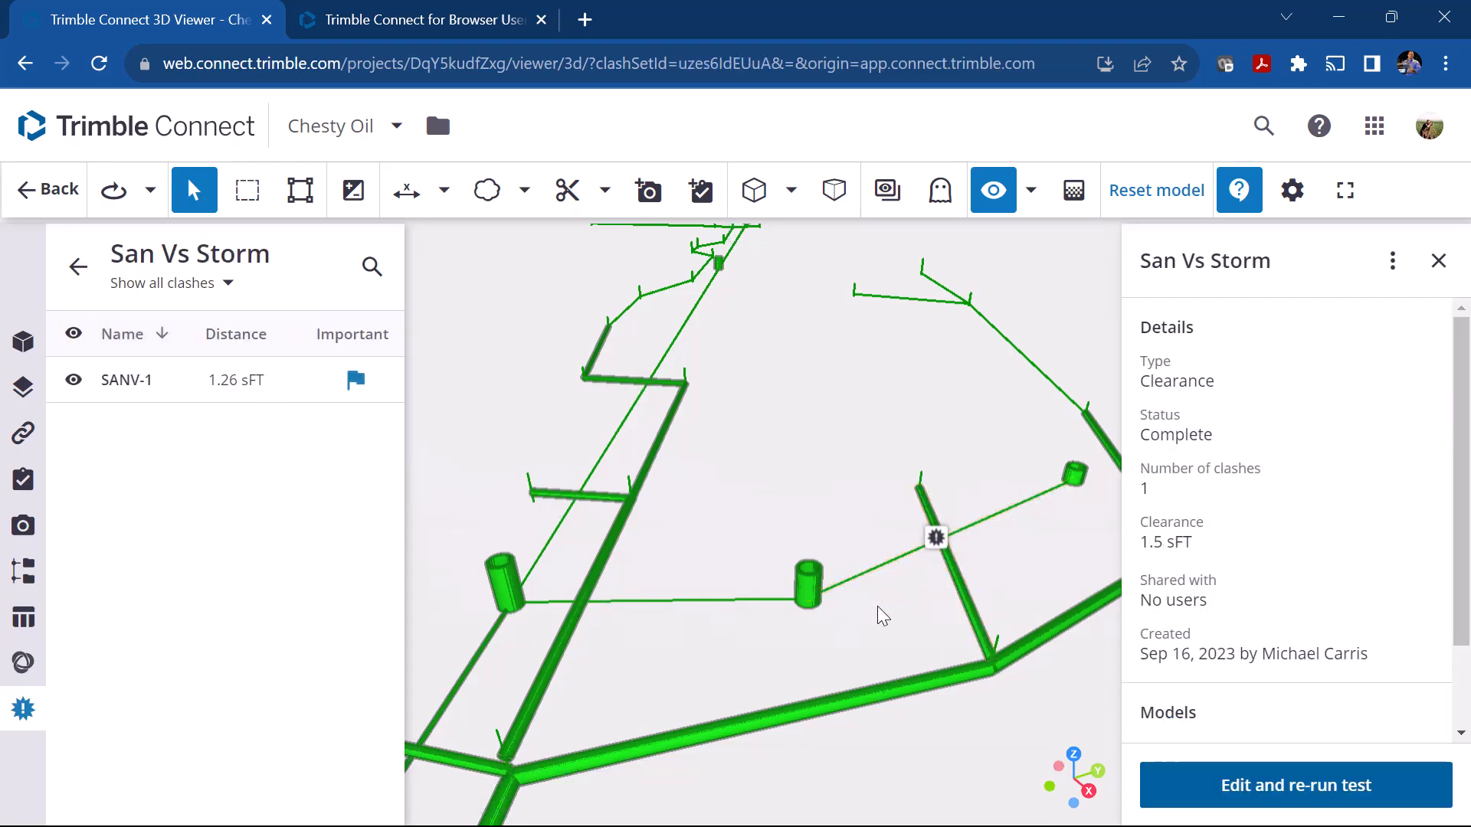
scroll(942, 543, up, 10)
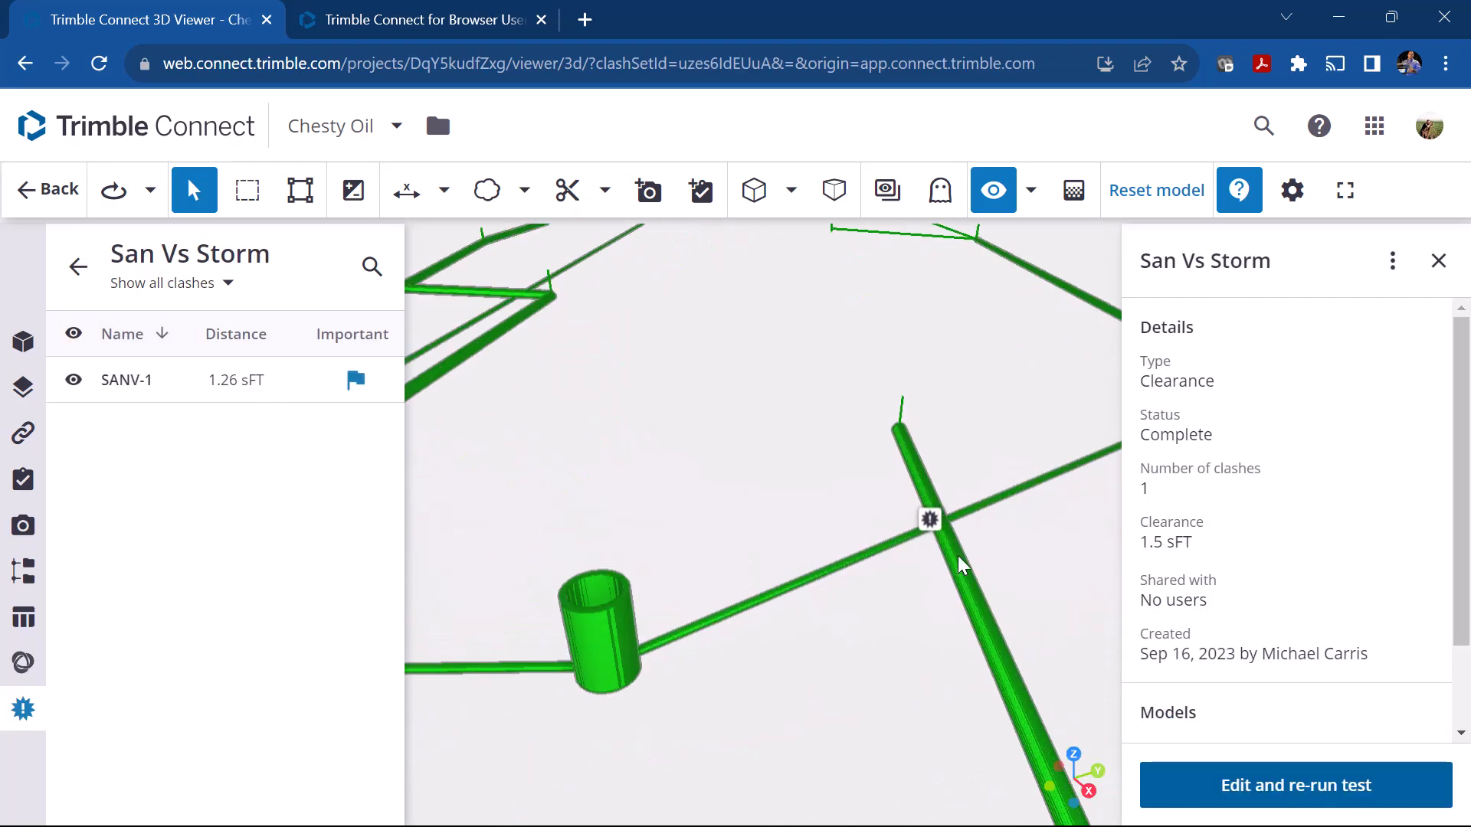
Close the San Vs Storm details, select clash SANV-1 at its pipe crossing and start a new ToDo for it.
mouse_move(882, 548)
mouse_down()
mouse_move(972, 464)
mouse_move(922, 507)
mouse_up()
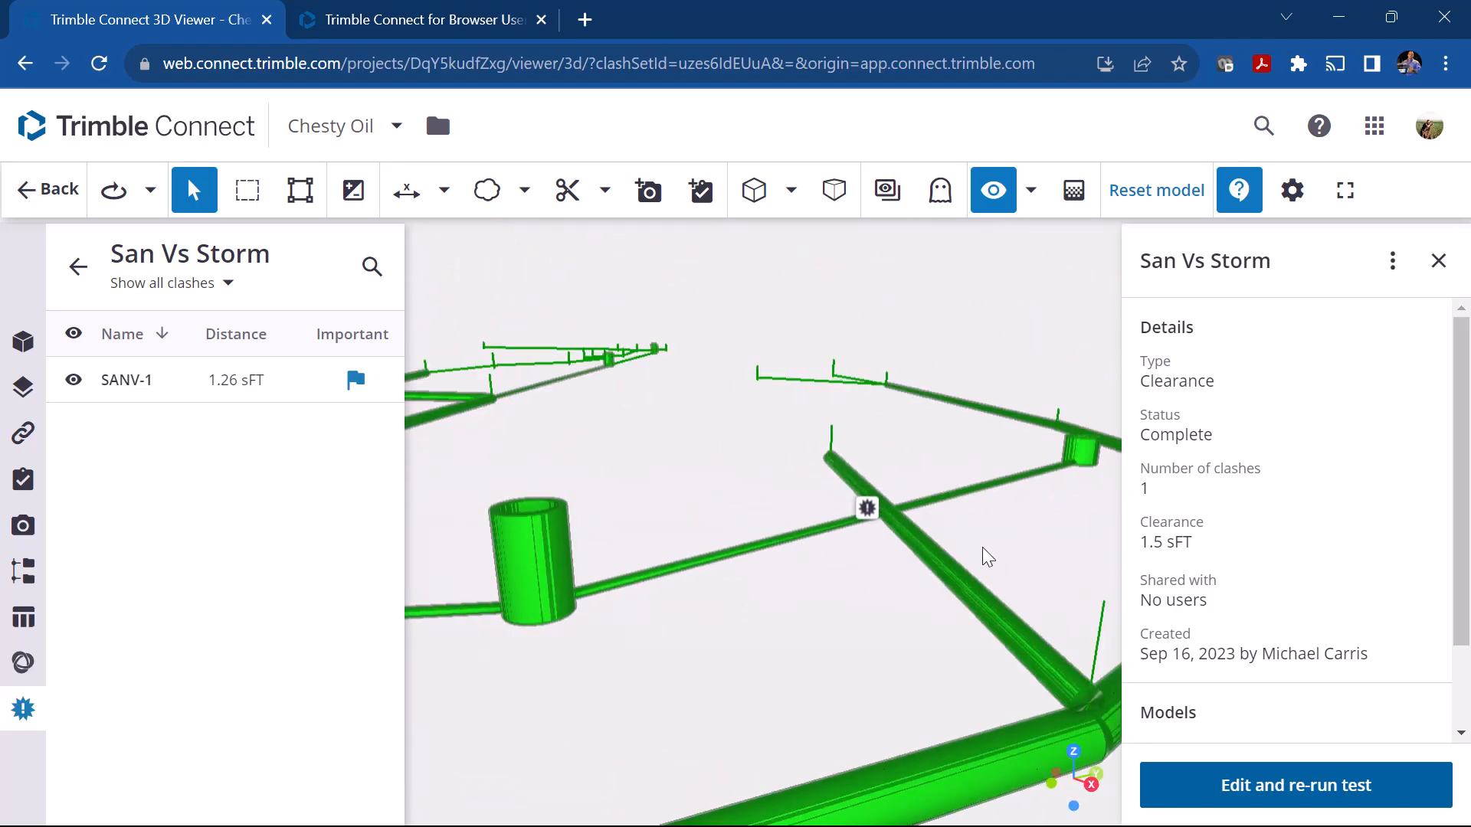
click(1438, 260)
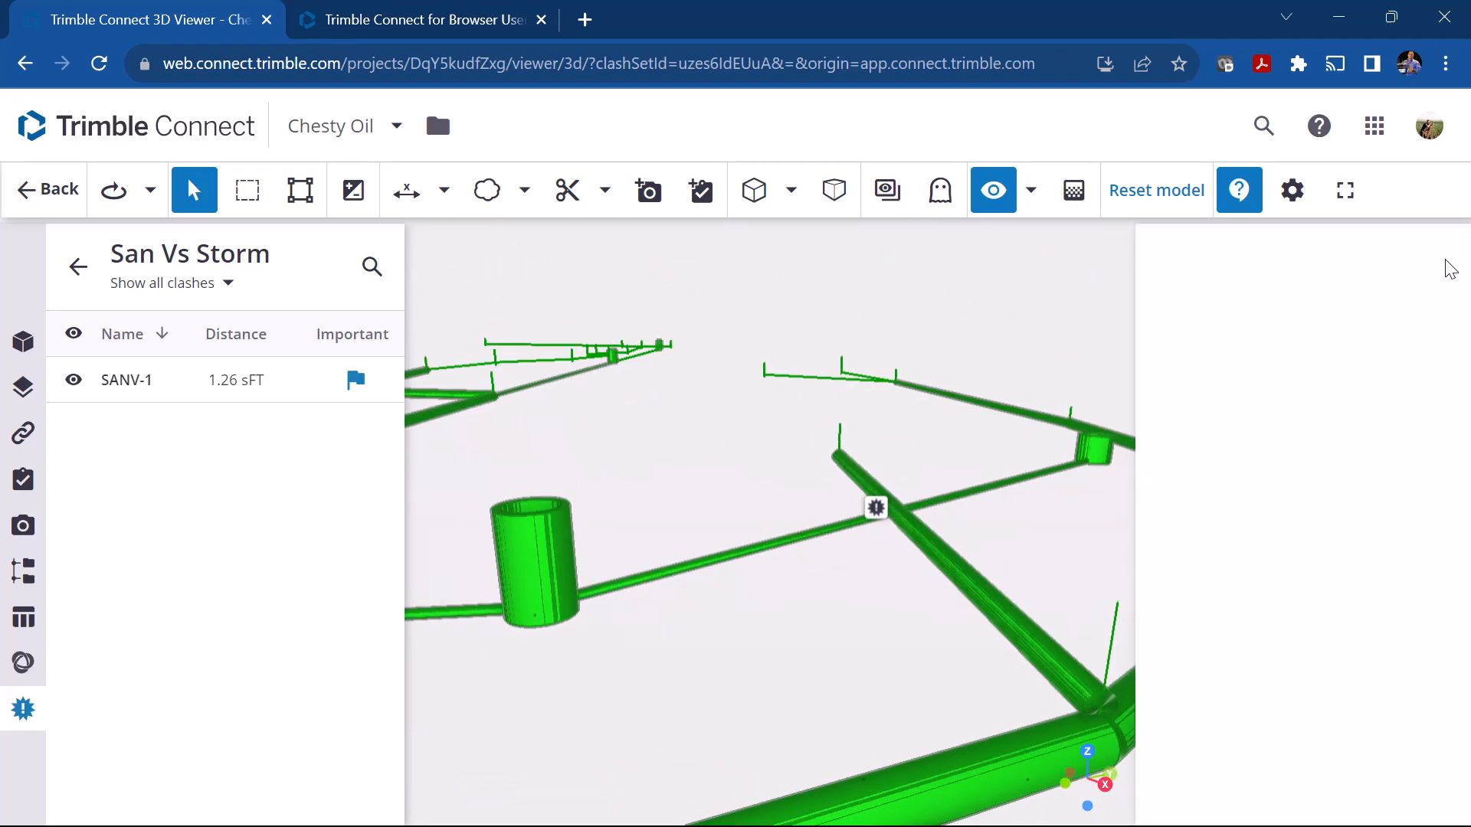
click(1093, 500)
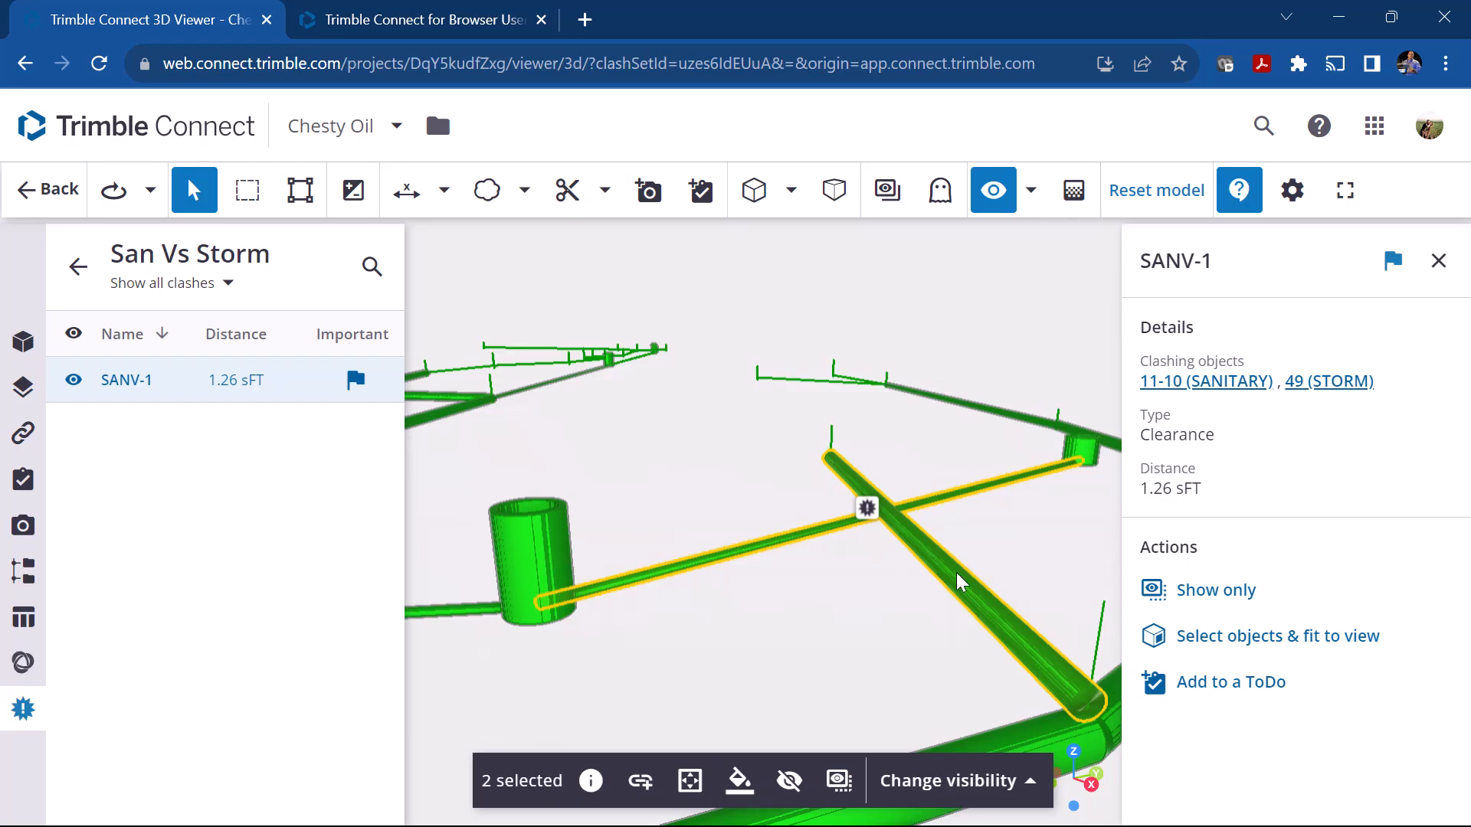
click(1208, 689)
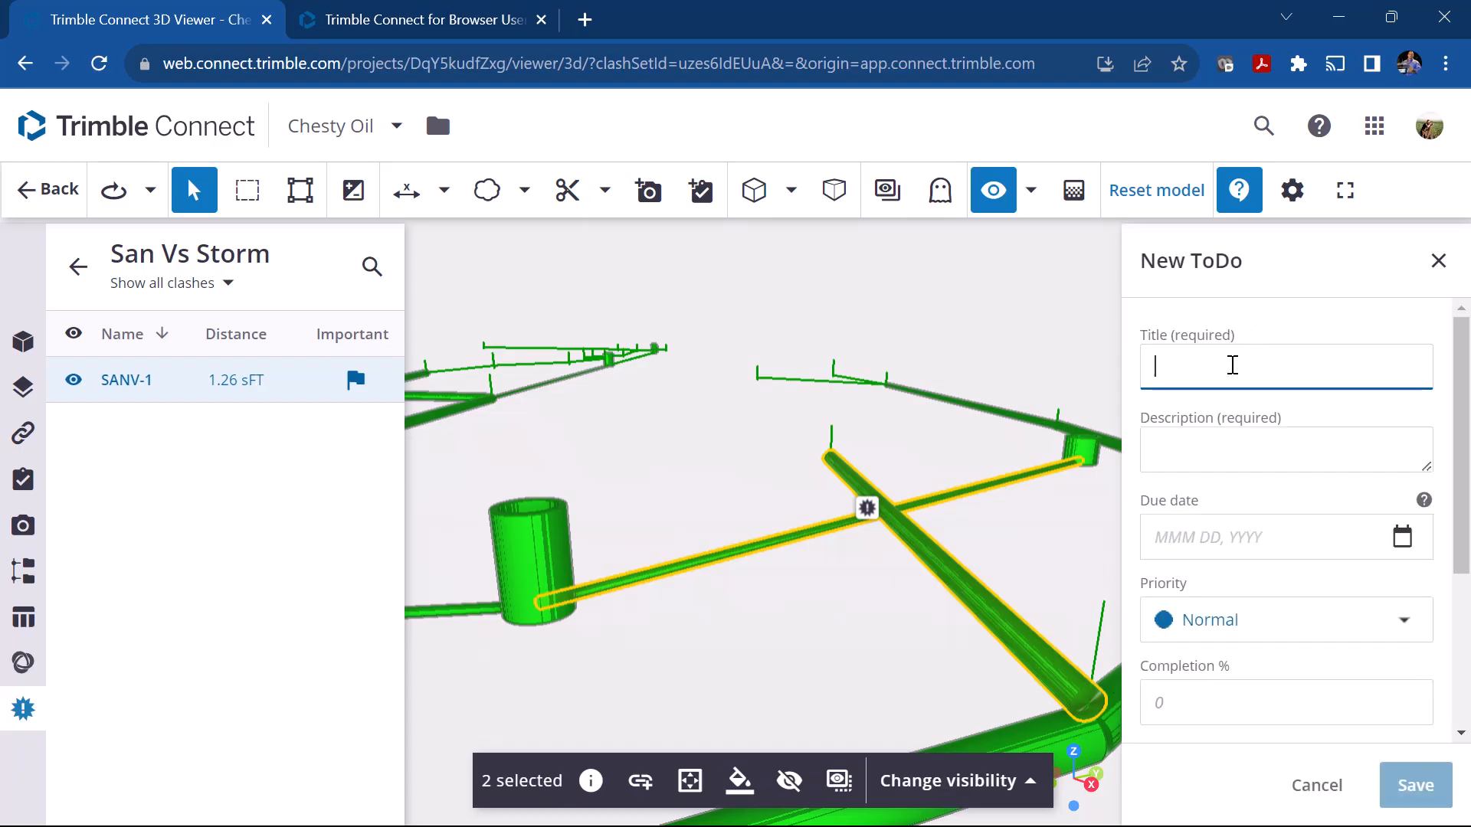
Title the new ToDo "Fix Separation of the Pipe", correcting the misspelled word.
text(Fix Separataoin)
key(BackSpace)
key(BackSpace)
key(BackSpace)
text(tion of the )
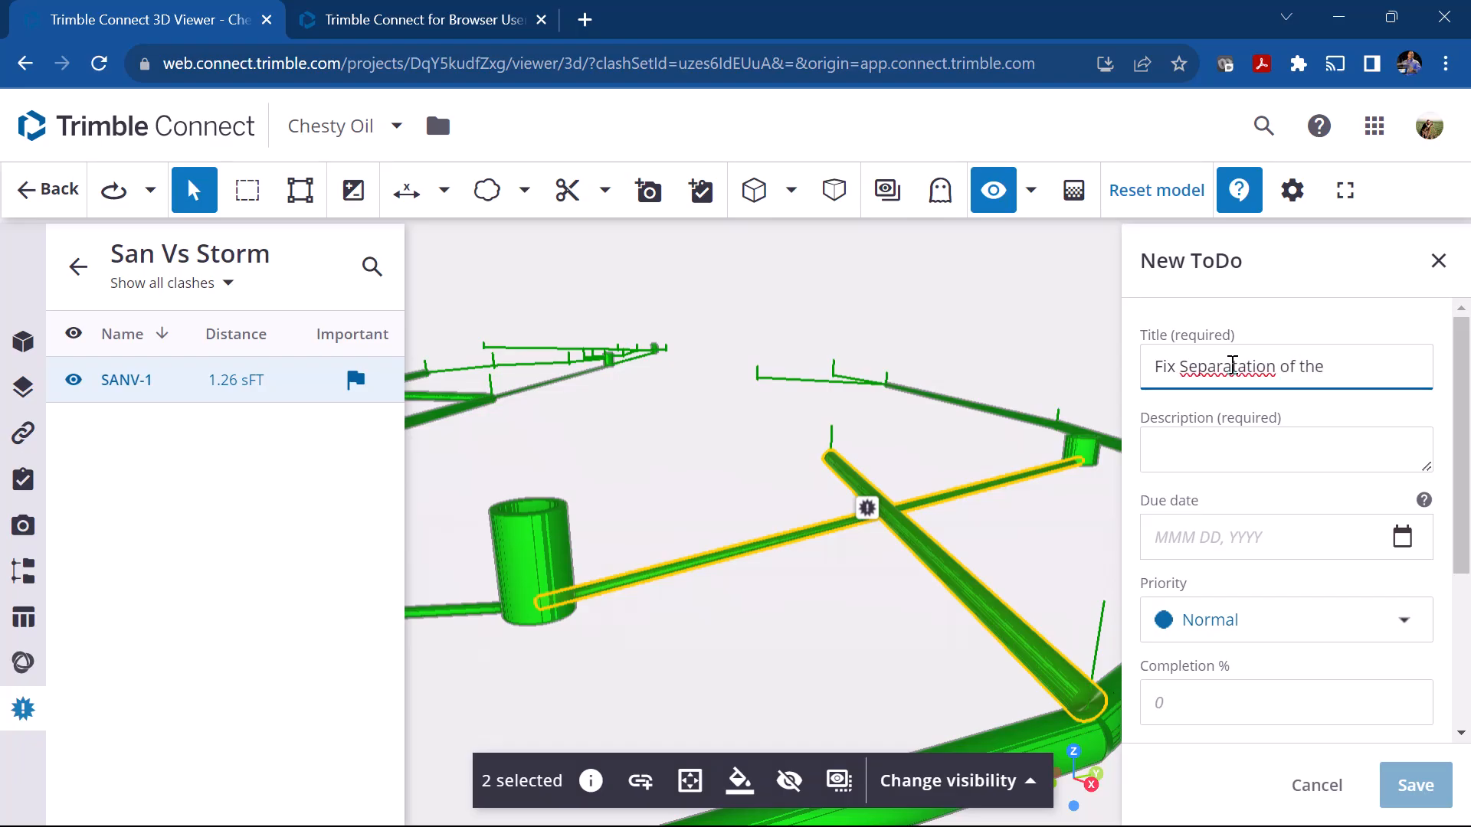
text(Pipe)
right_click(1231, 366)
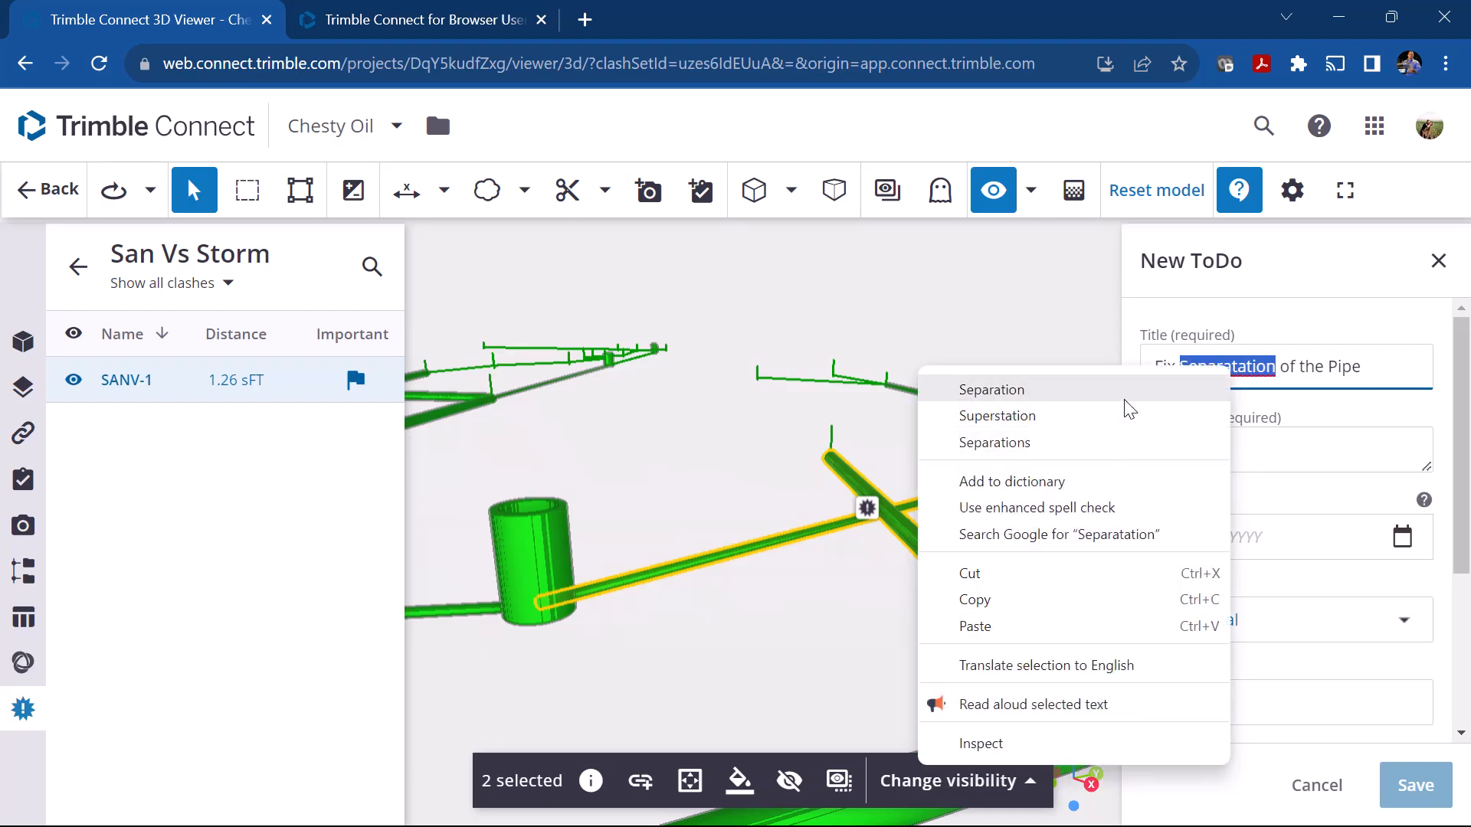
click(991, 389)
Examine the new ToDo's remaining fields from description to tags, and the pipe network around clash SANV-1.
click(1206, 457)
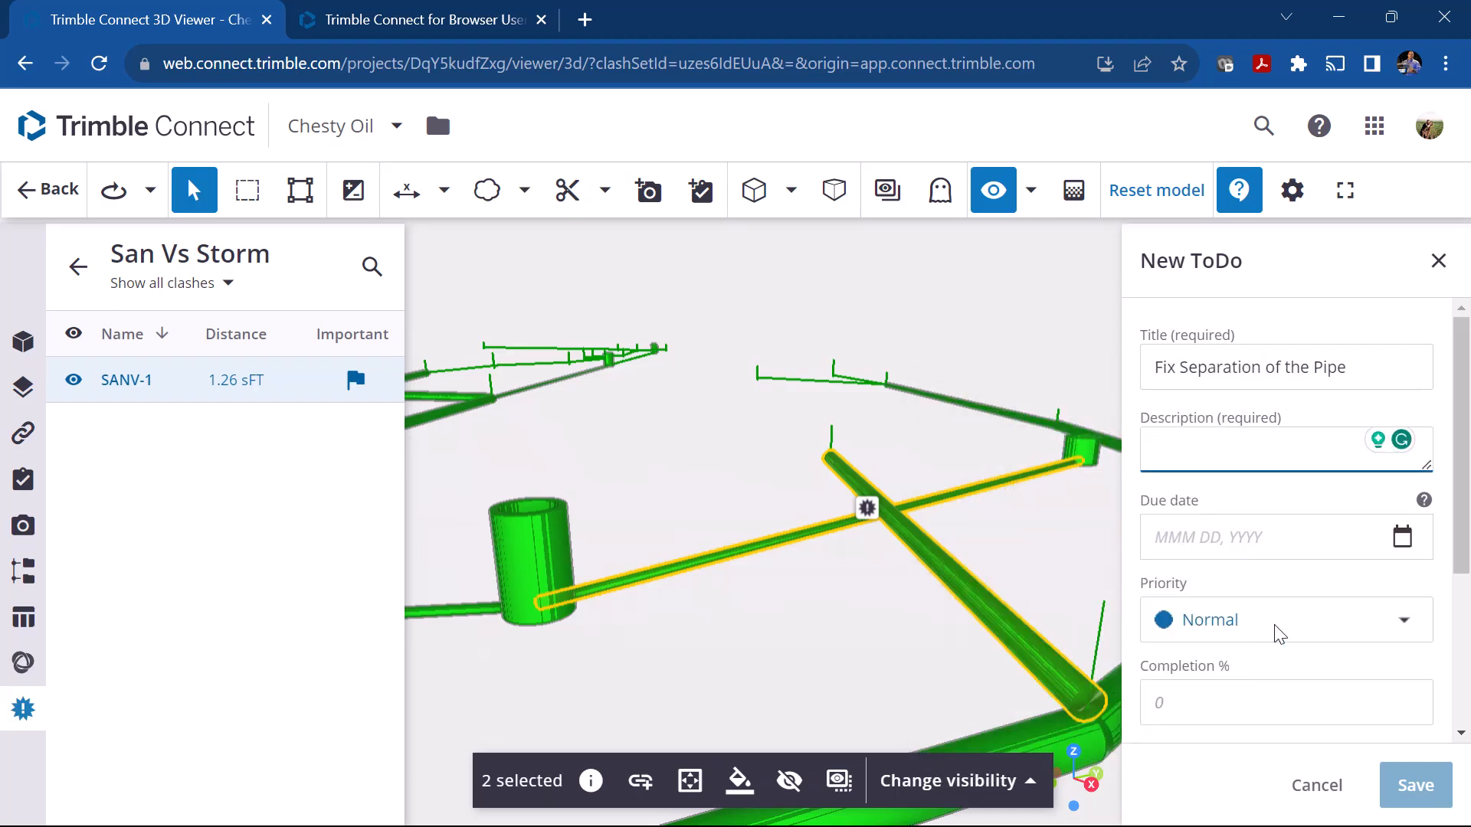
scroll(1281, 652, down, 3)
scroll(1277, 651, down, 1)
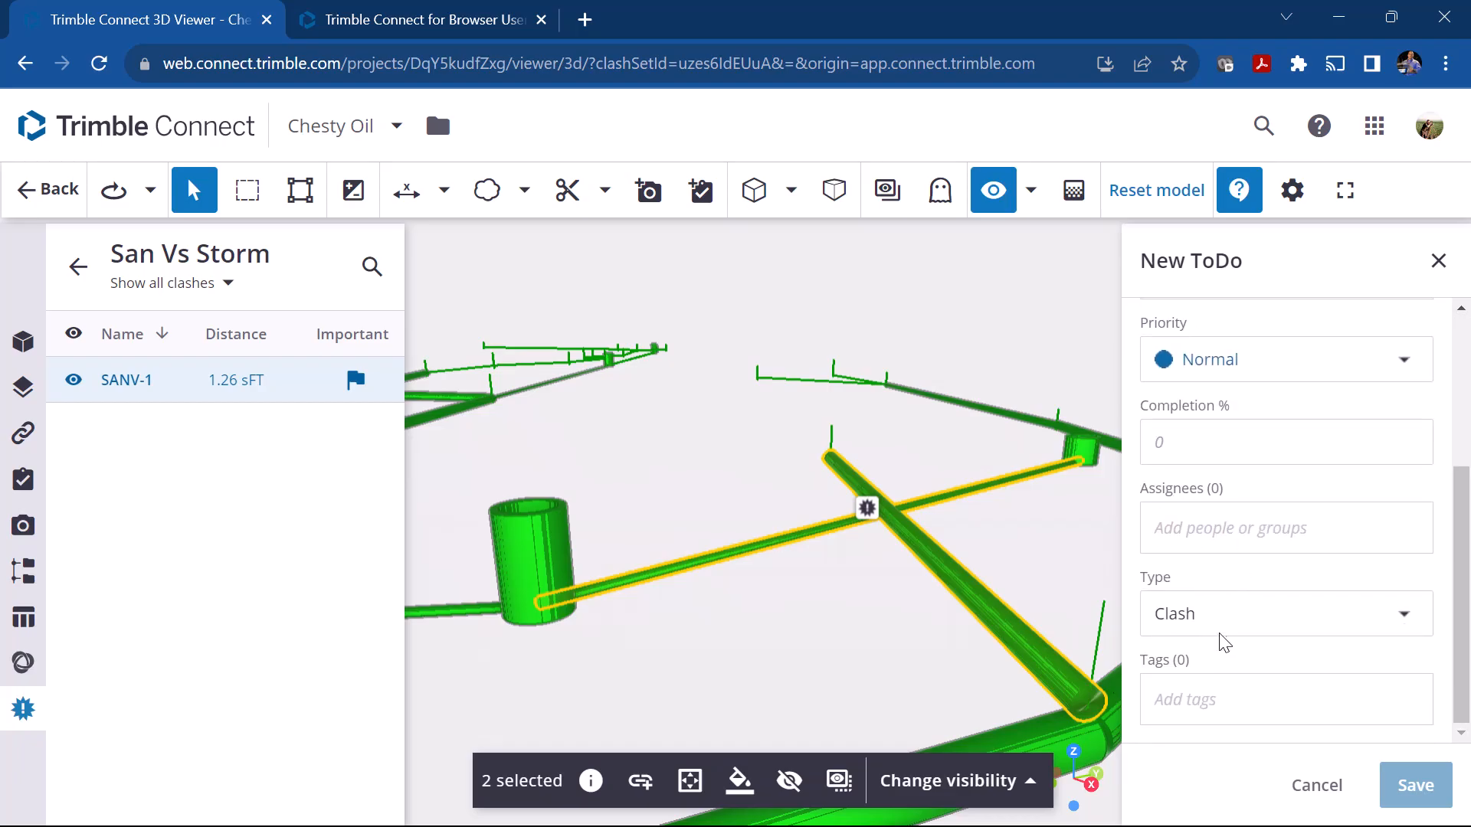
scroll(1263, 509, up, 4)
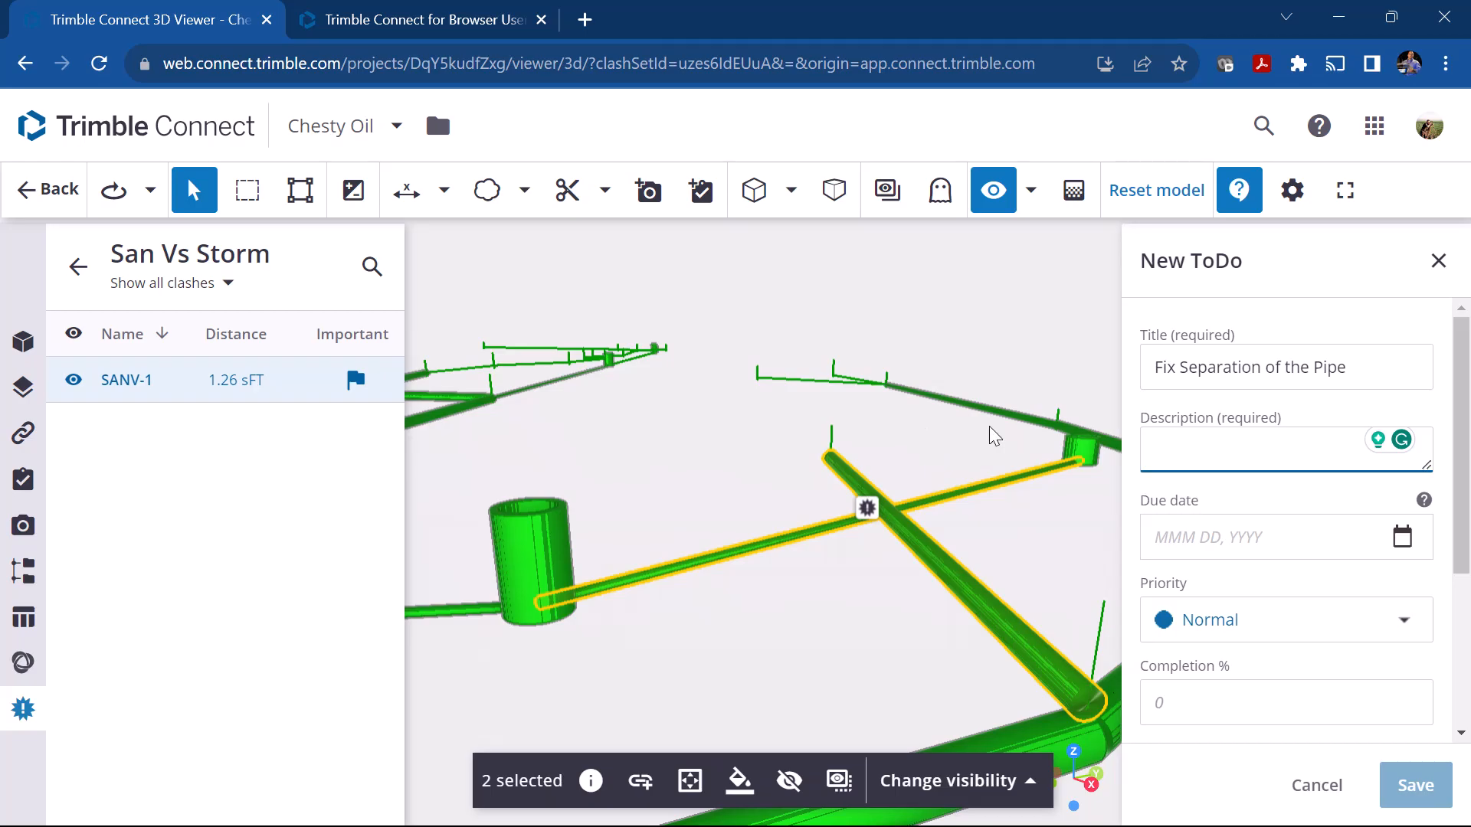
scroll(893, 522, down, 3)
middle_drag(801, 512, 879, 493)
drag(880, 493, 867, 577)
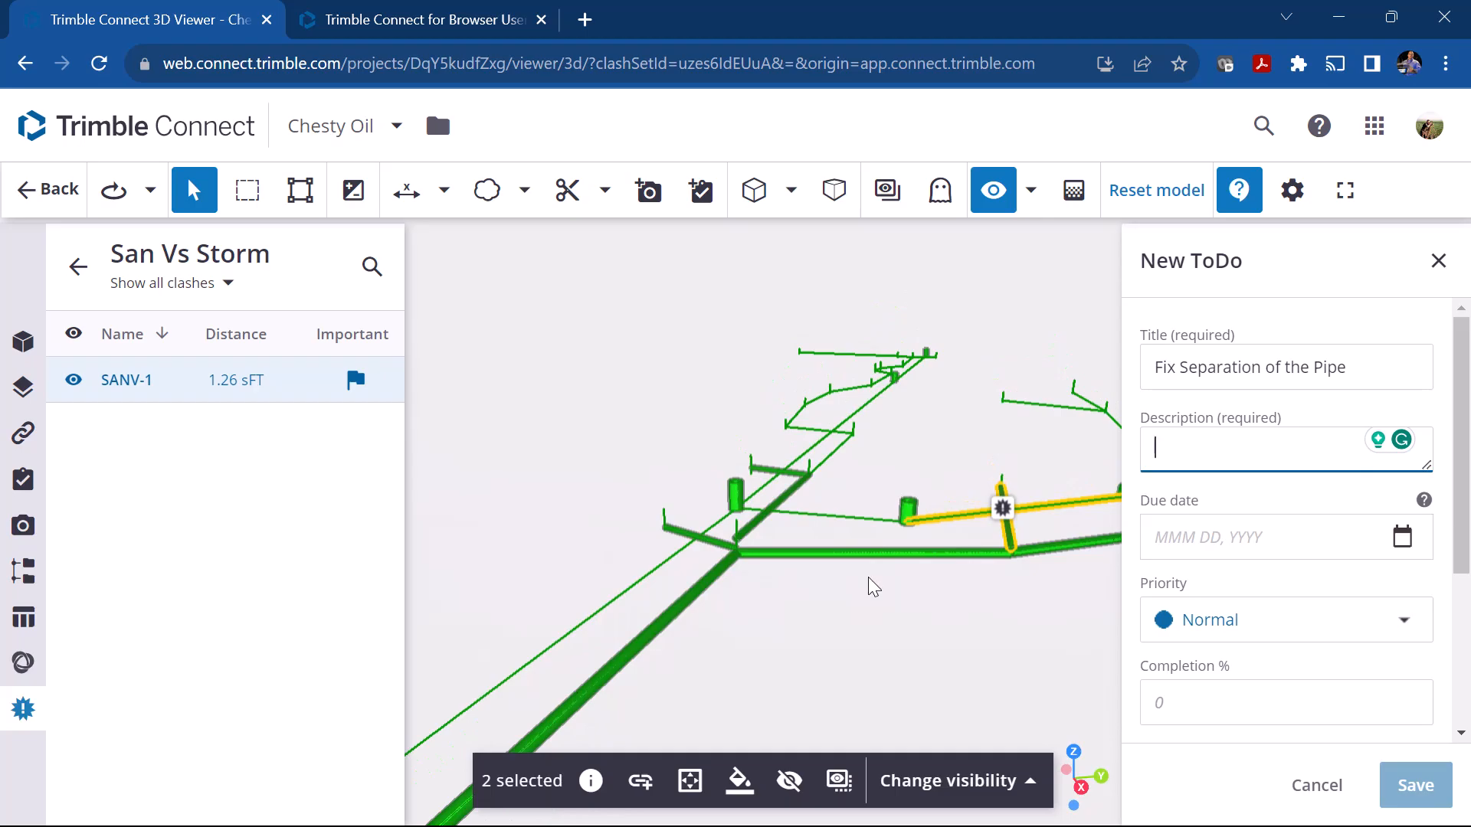